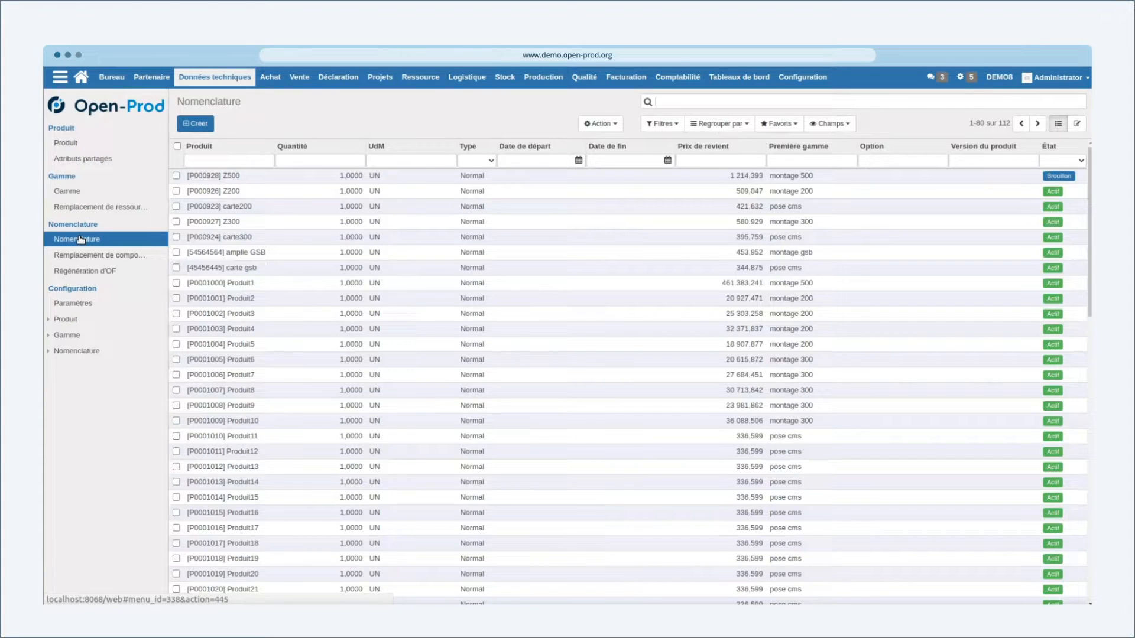
# - Open the Z500 bill of materials' structure and expand Z500, Z300, carte300, Z200 and carte200
pyautogui.click(225, 176)
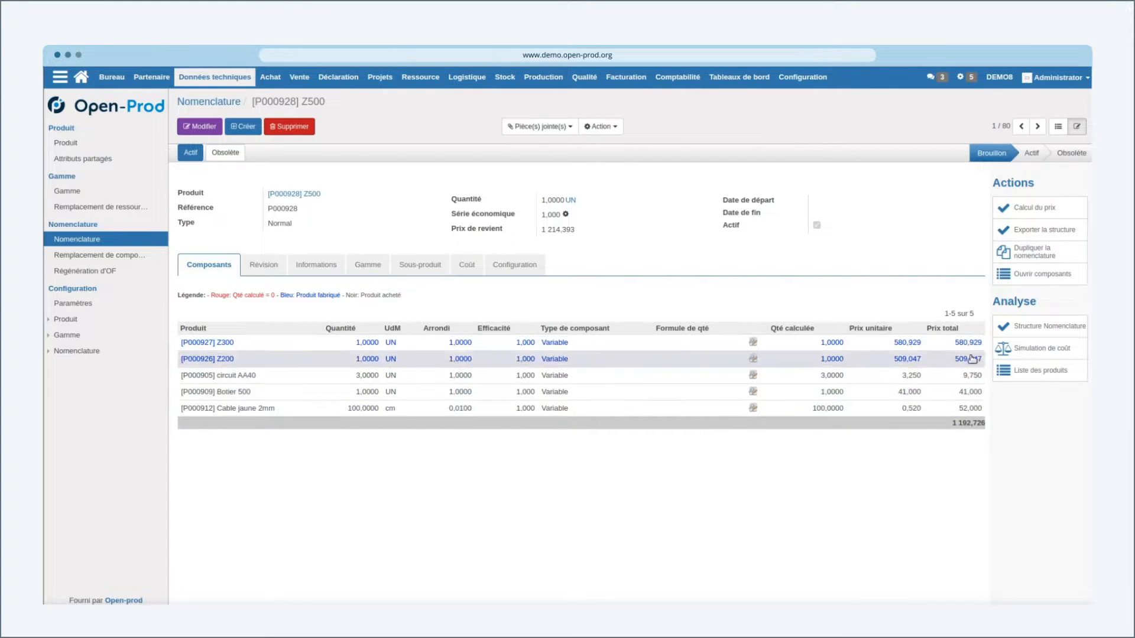
pyautogui.click(1037, 328)
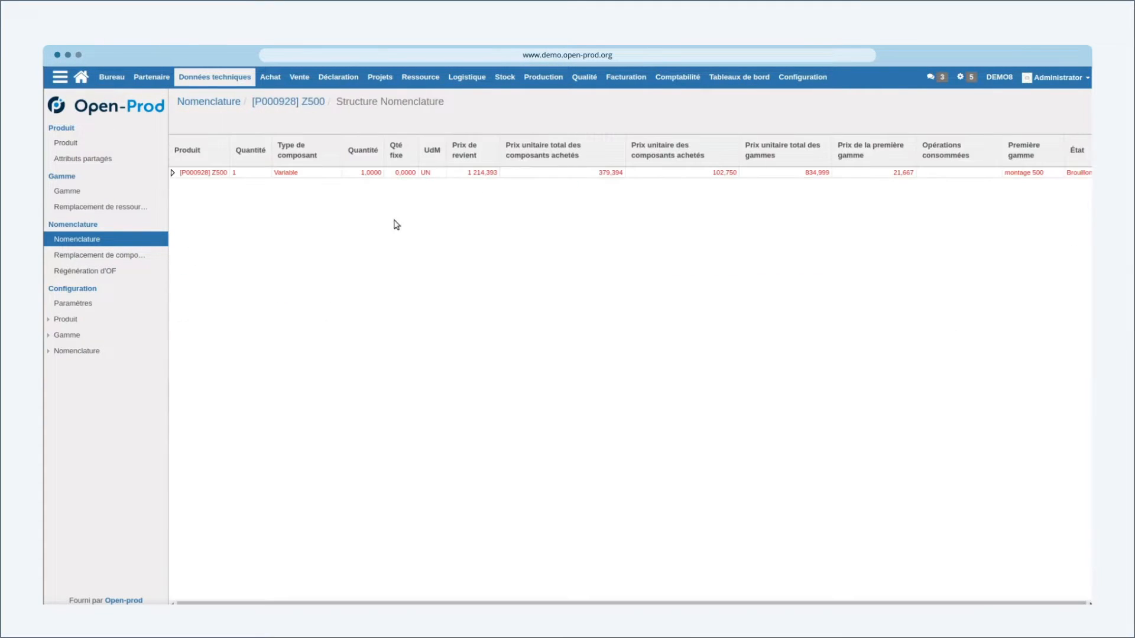
pyautogui.click(173, 172)
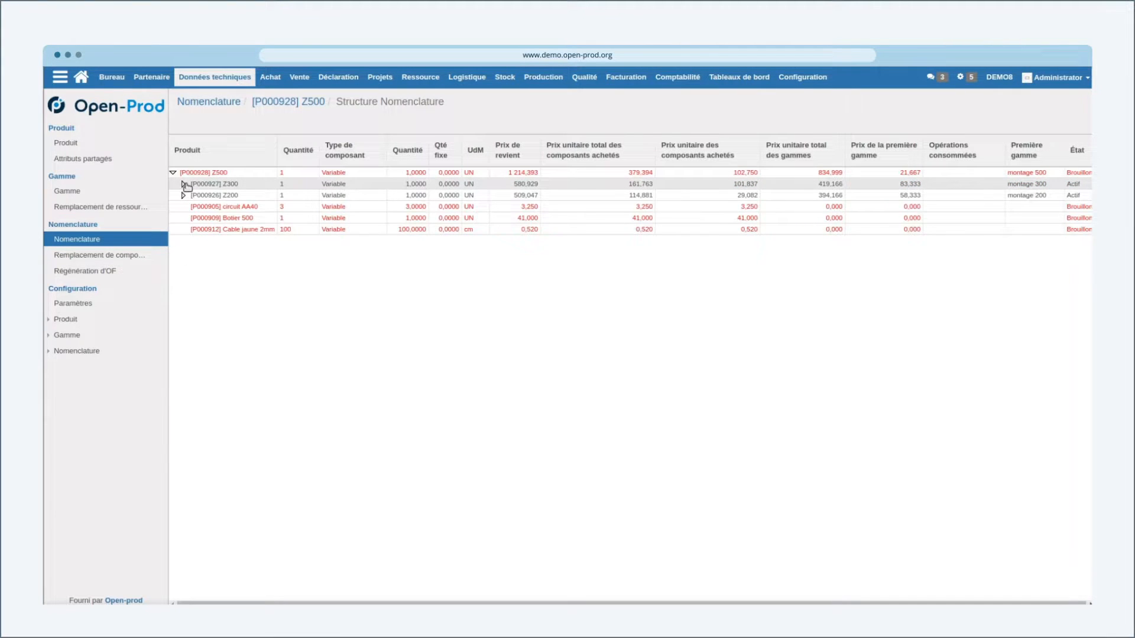
pyautogui.click(183, 184)
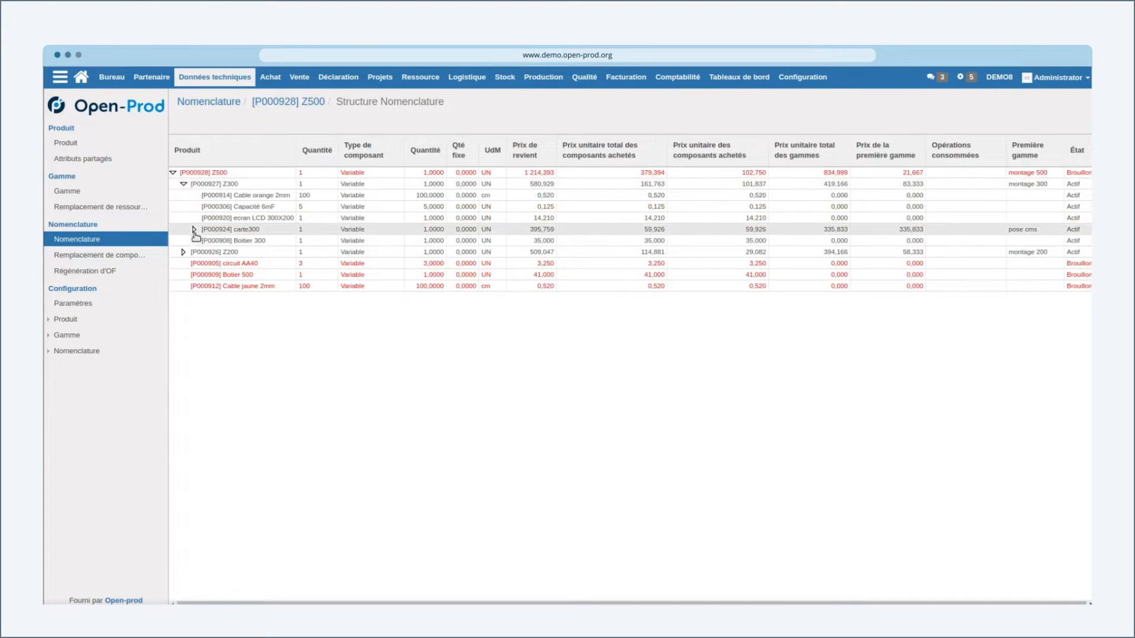
pyautogui.click(194, 230)
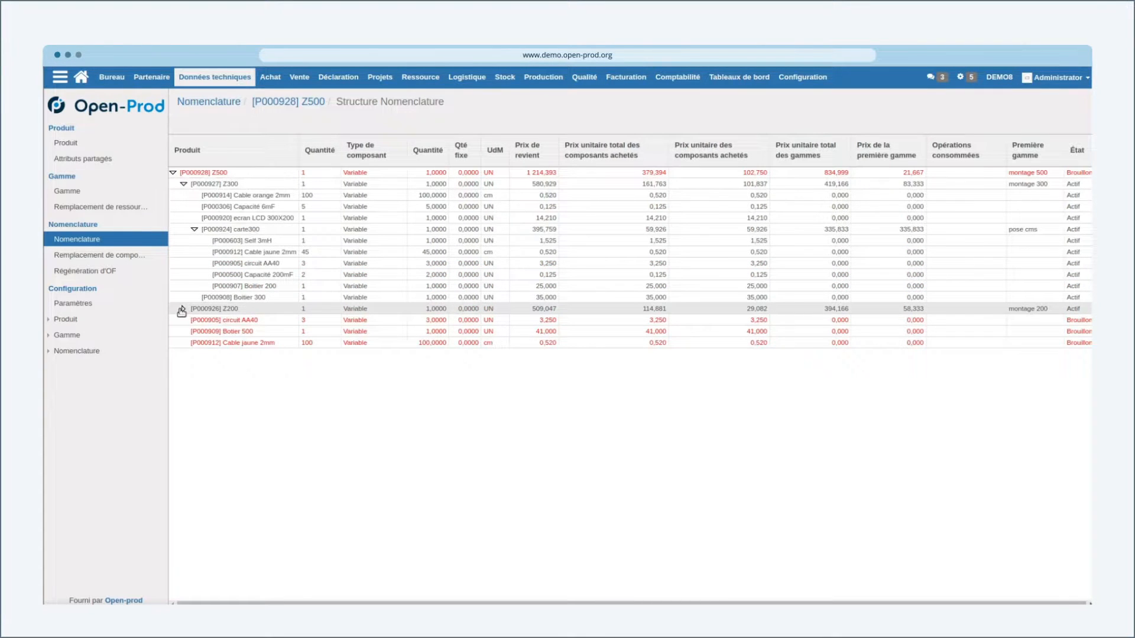
pyautogui.click(183, 309)
pyautogui.click(194, 332)
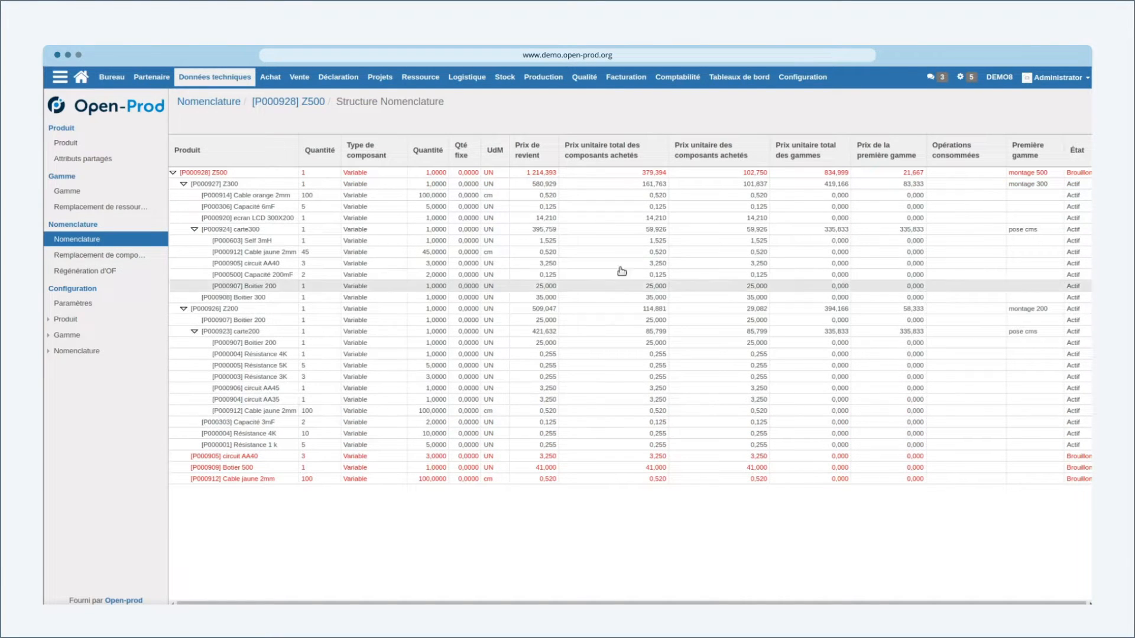
# - View the carte300 bill of materials from the structure, close it and return to the Z500 bill of materials
pyautogui.click(256, 230)
pyautogui.click(277, 198)
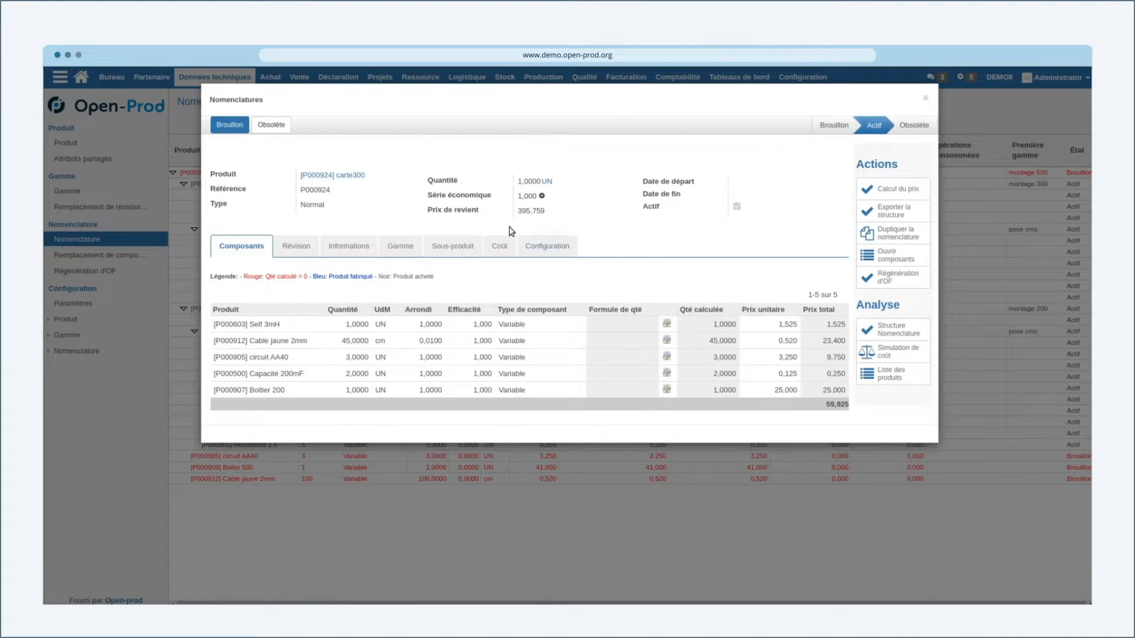
pyautogui.click(926, 98)
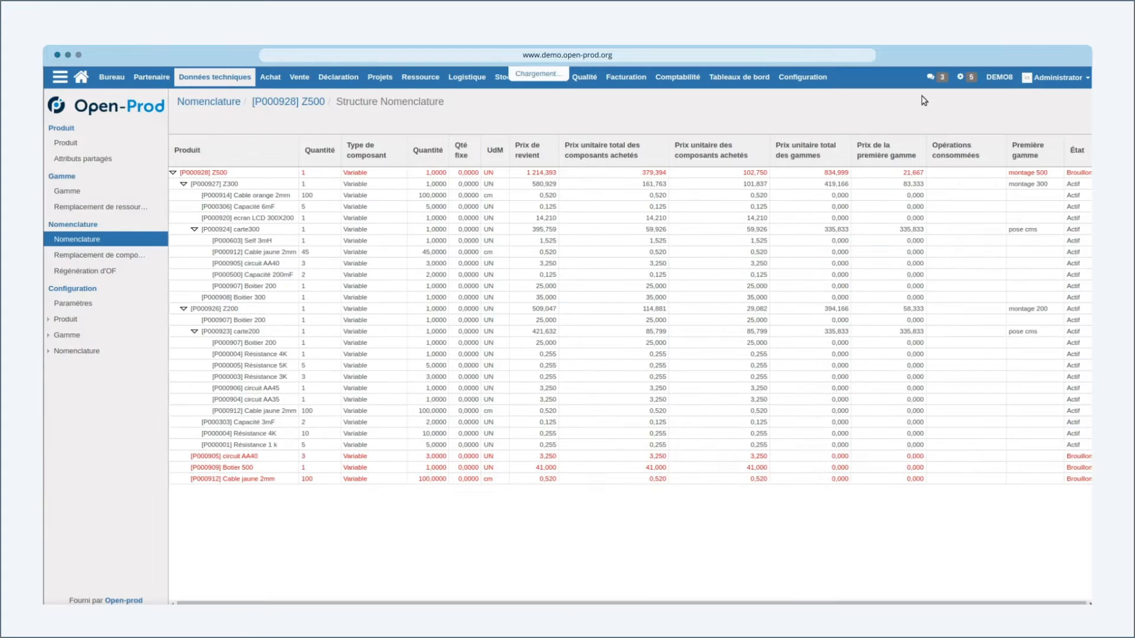
pyautogui.click(276, 102)
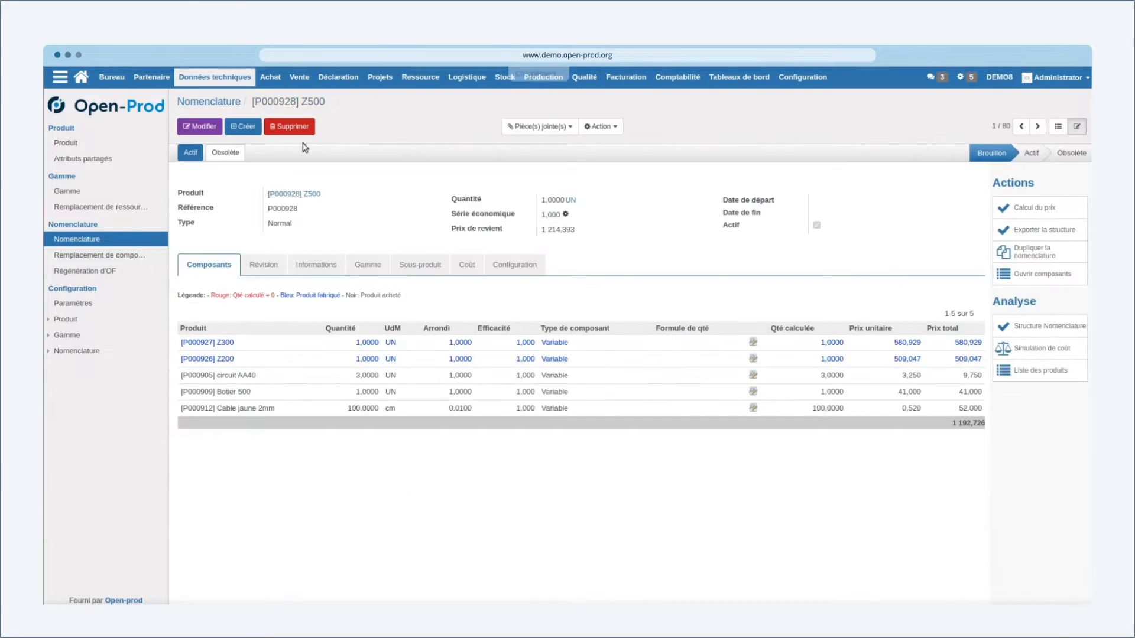
# - Edit the Z500 bill of materials and add the component palette SNCF with a quantity of 2
pyautogui.click(200, 127)
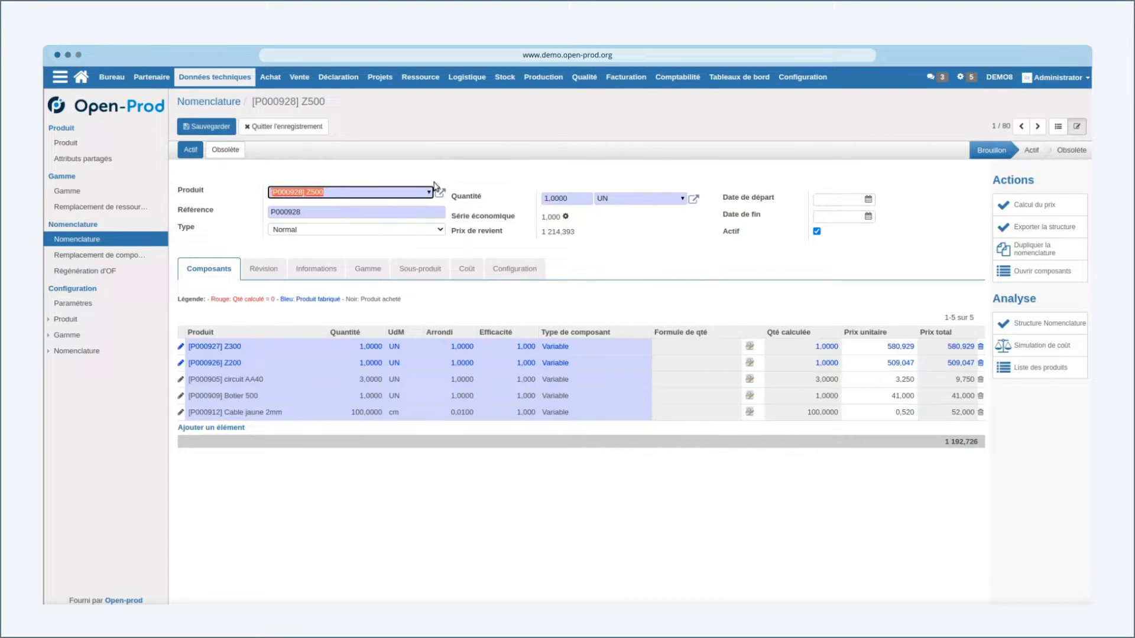
pyautogui.doubleClick(314, 192)
pyautogui.doubleClick(559, 198)
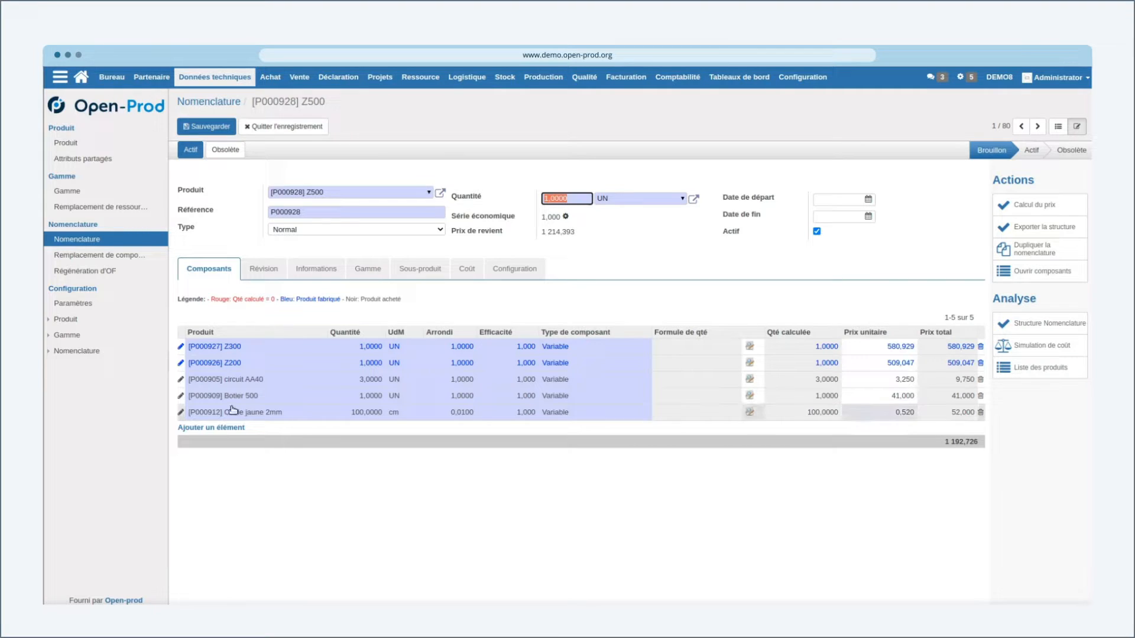
pyautogui.click(216, 427)
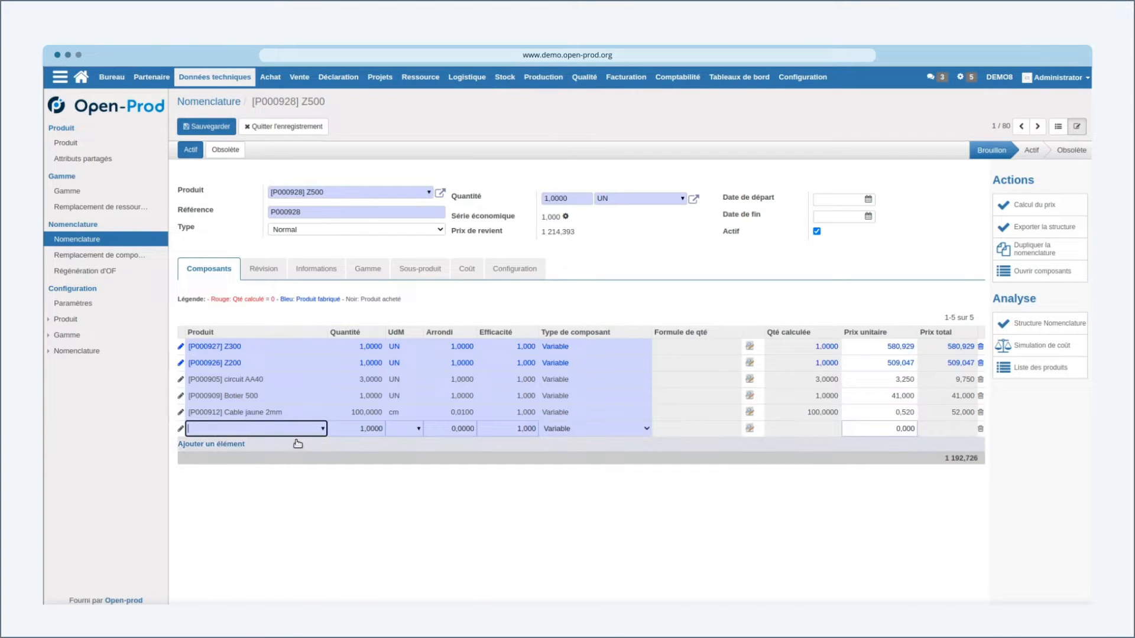
pyautogui.write('pale')
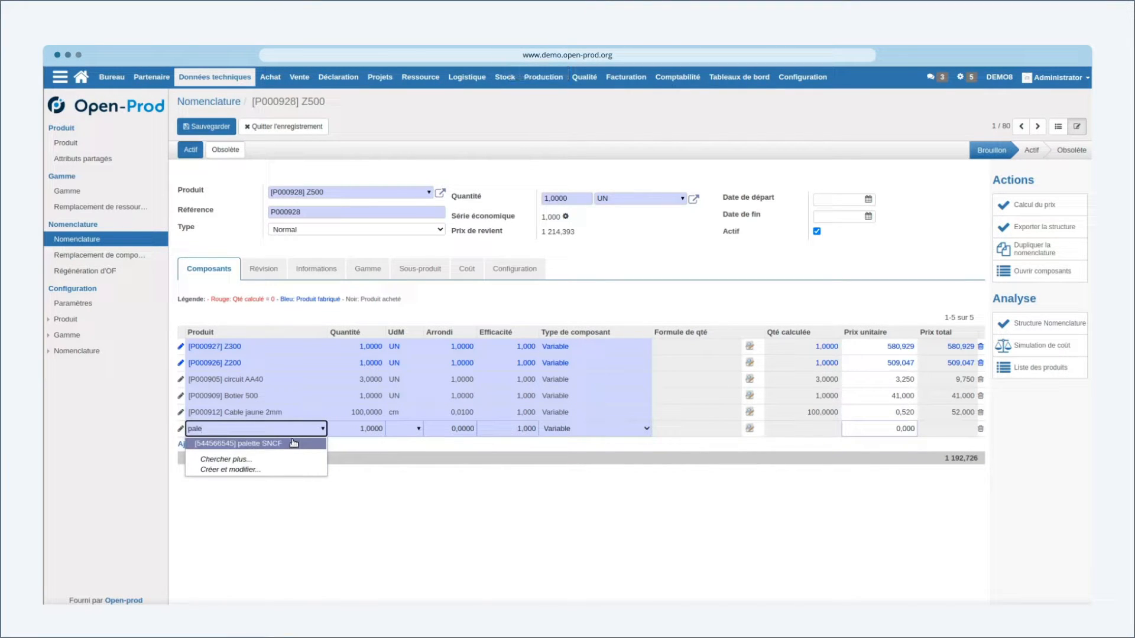
pyautogui.click(294, 443)
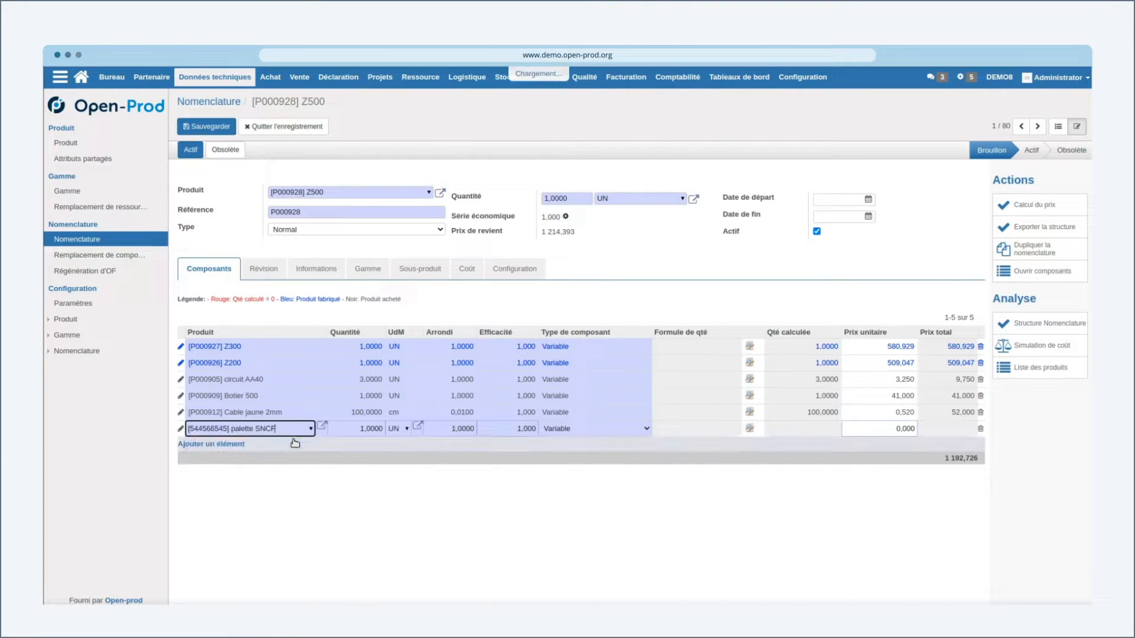
pyautogui.click(358, 427)
pyautogui.write('2')
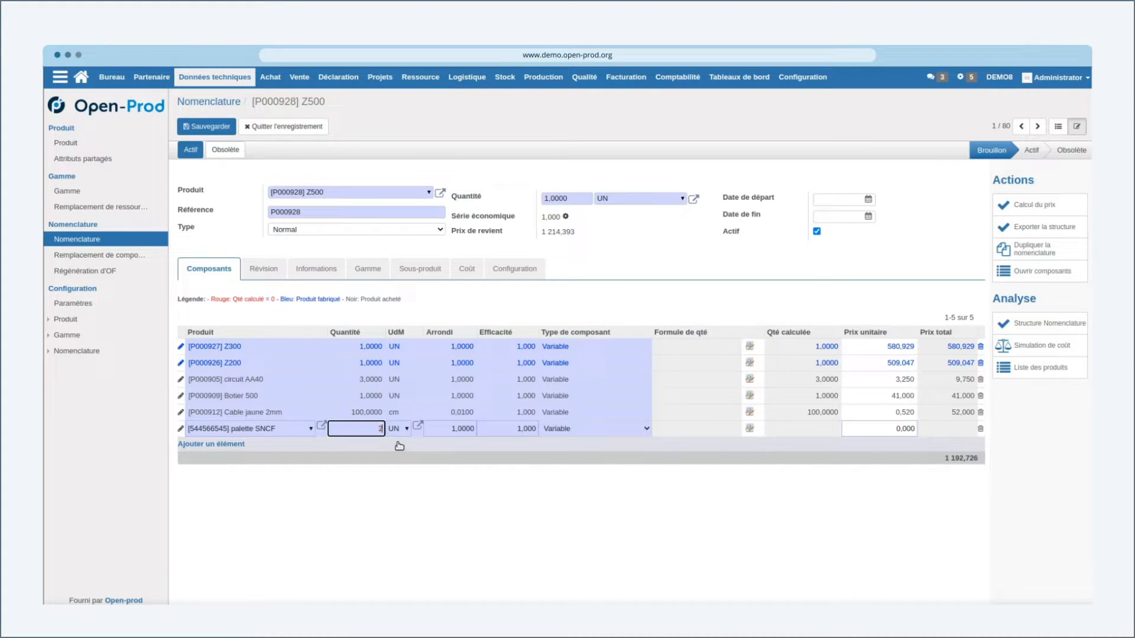
# - Set the palette SNCF line's efficiency to 1, keep its component type as Variable and save the bill of materials
pyautogui.click(447, 429)
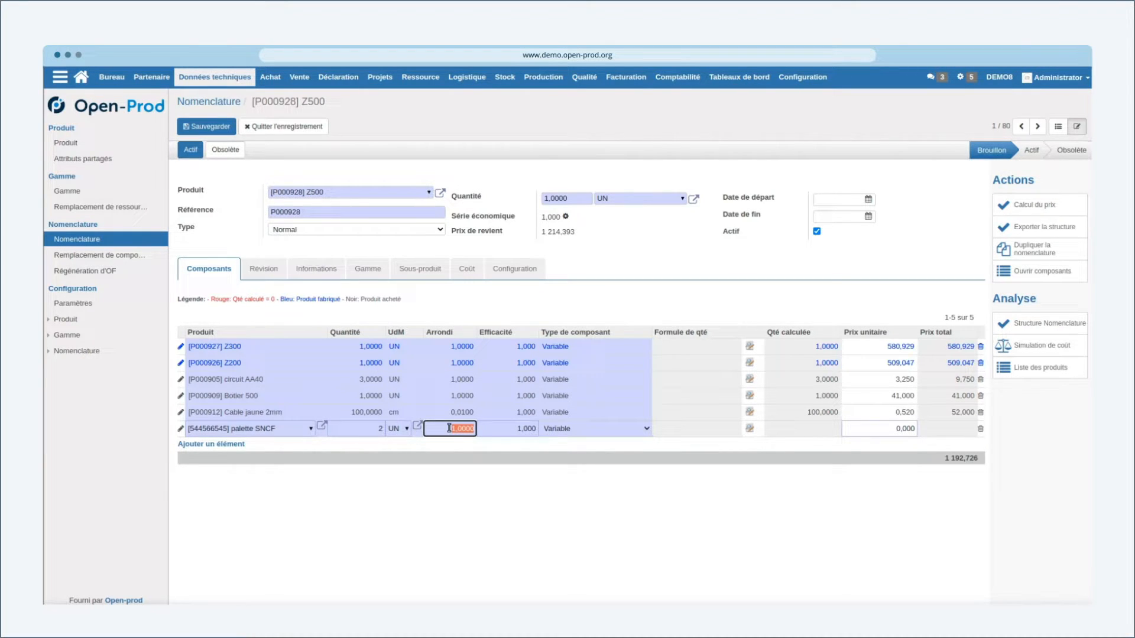
pyautogui.press('Tab')
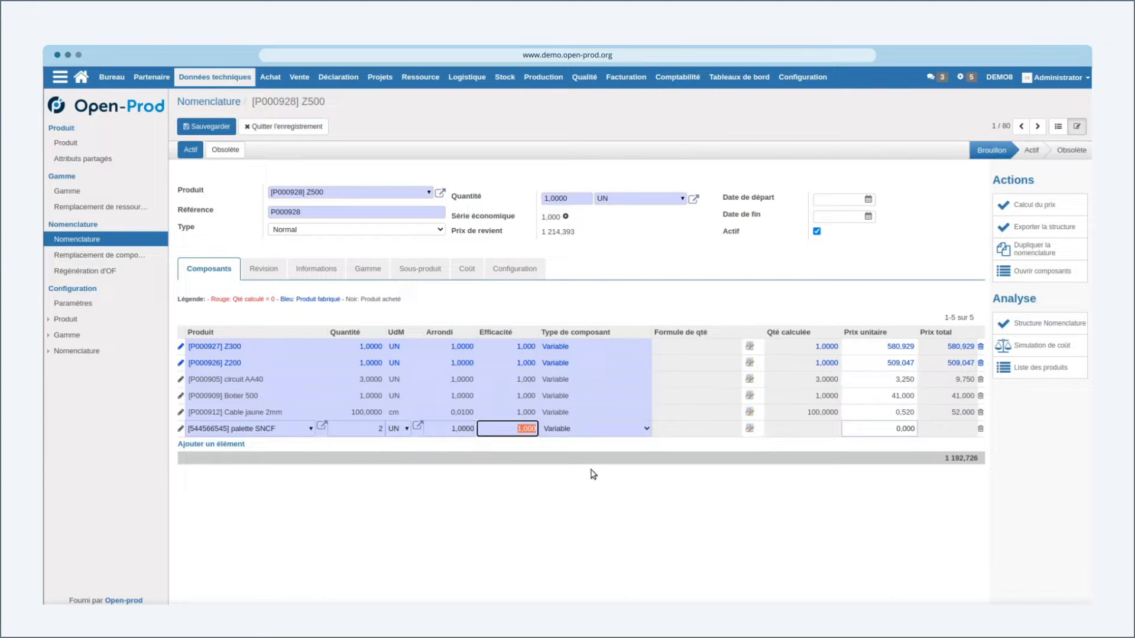
pyautogui.write('0.98')
pyautogui.press('BackSpace')
pyautogui.press('BackSpace')
pyautogui.click(571, 429)
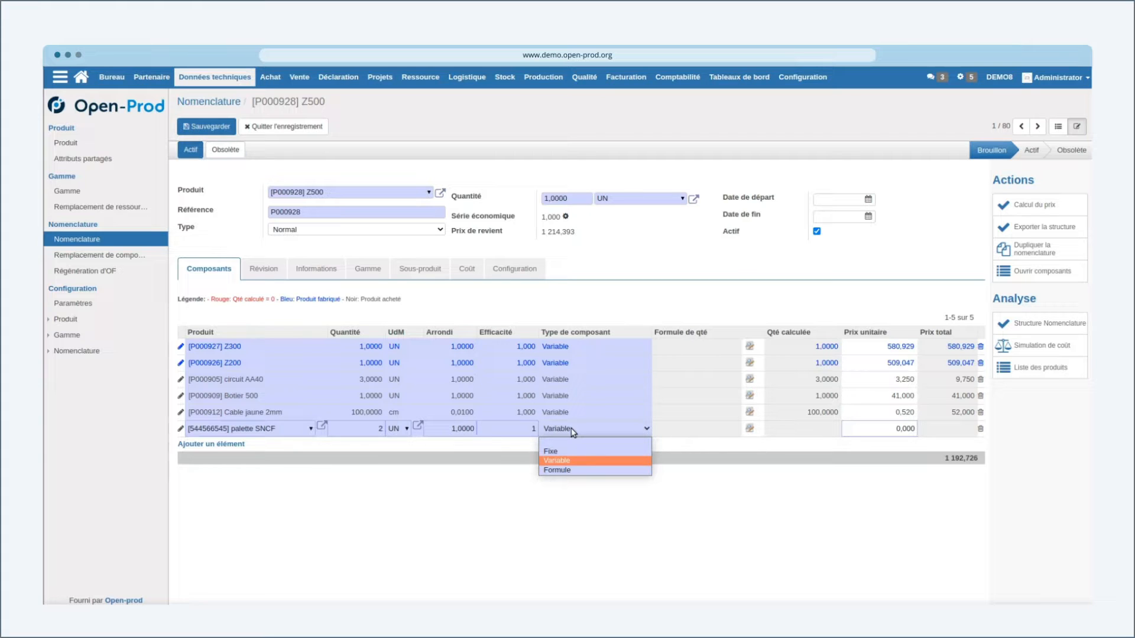
pyautogui.click(573, 431)
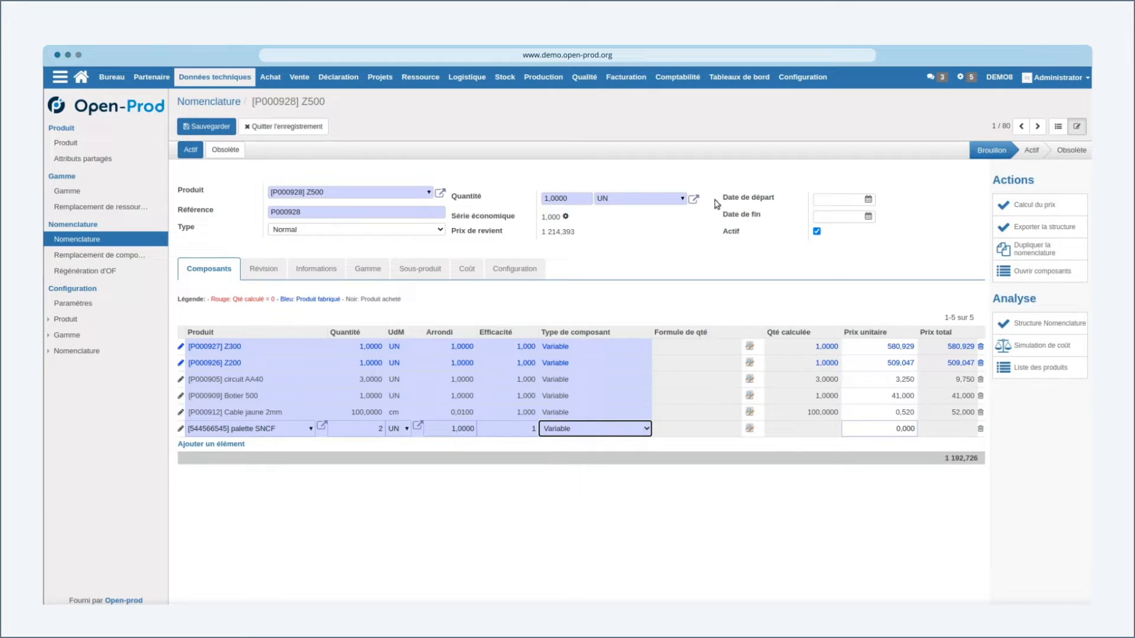
pyautogui.click(206, 126)
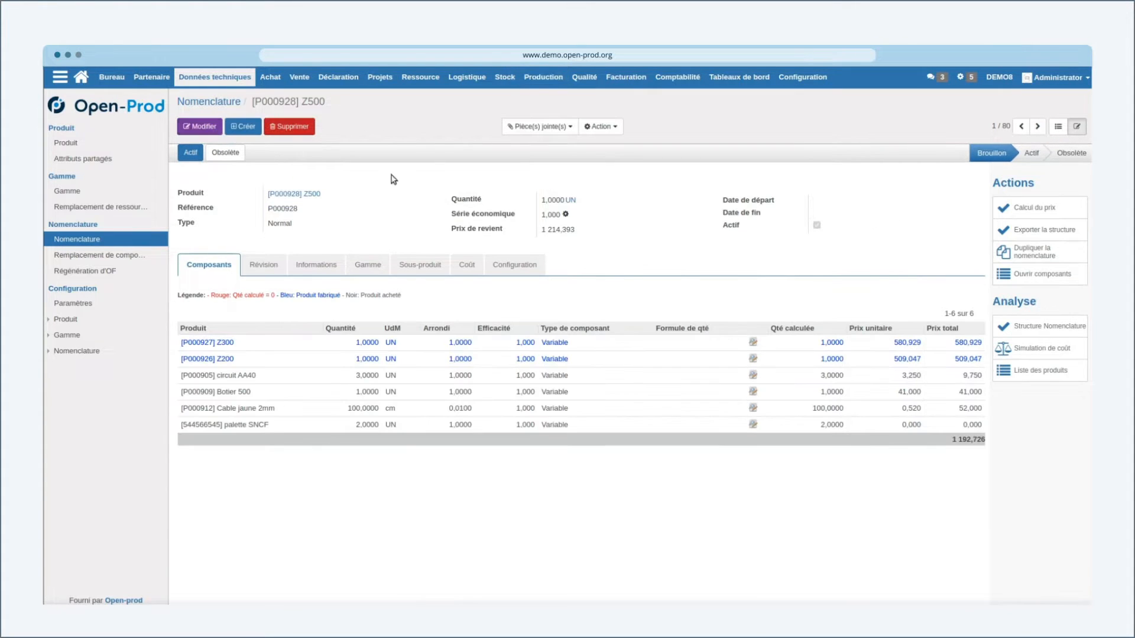
# - Recalculate the Z500 price and check its linked routing and component prices
pyautogui.click(1031, 208)
pyautogui.click(371, 265)
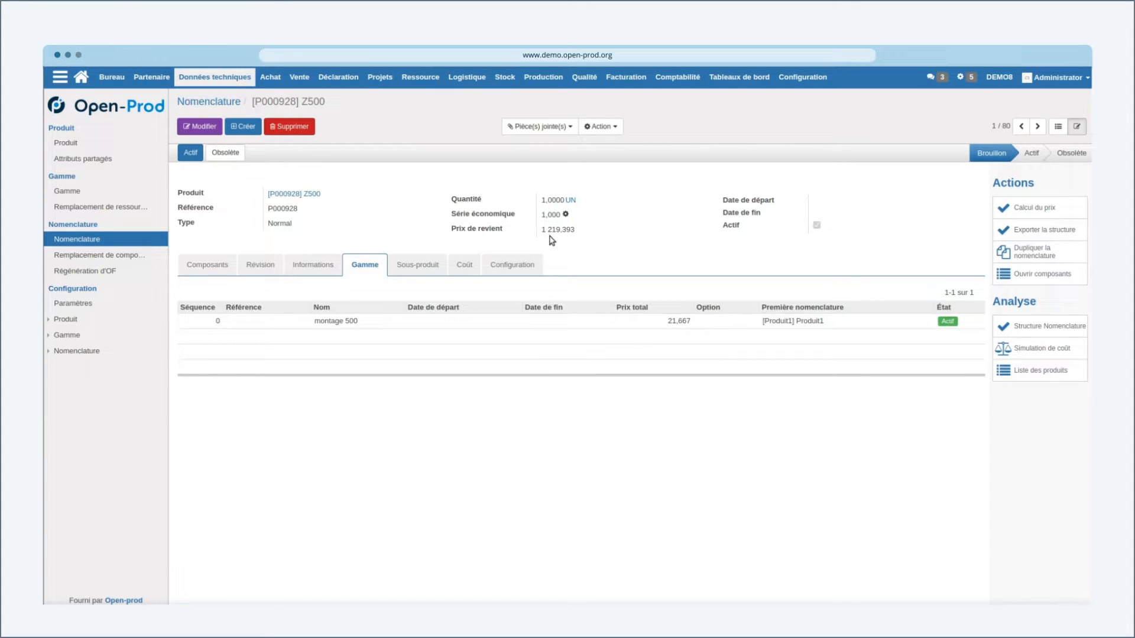
pyautogui.click(212, 263)
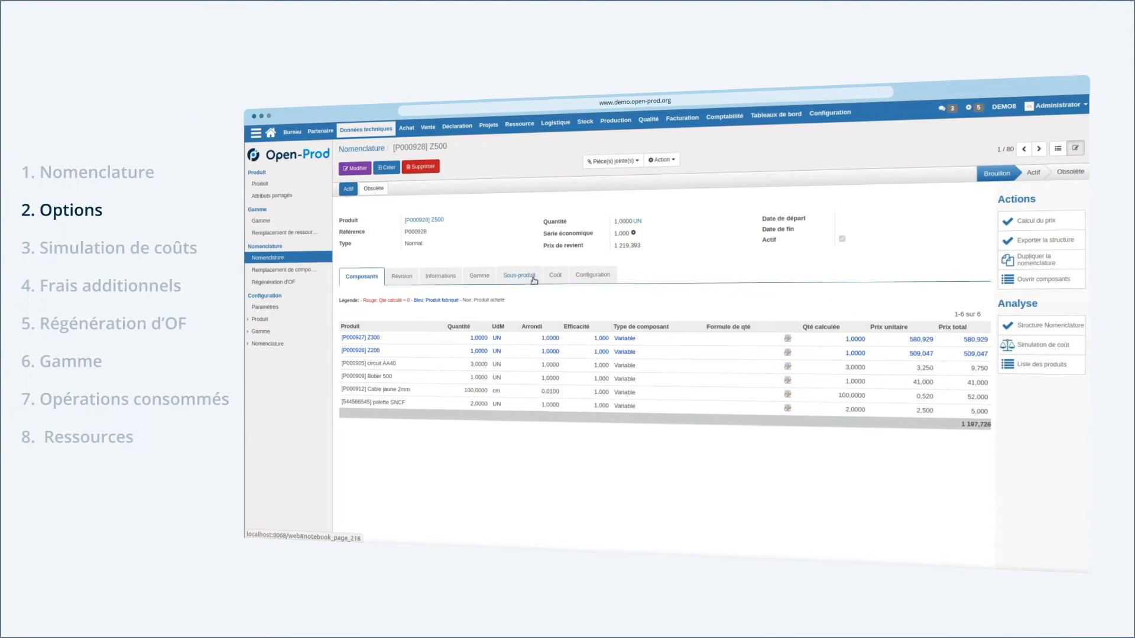
# - Edit the Z500 bill of materials' configuration and enable the Afficher calculatrice option
pyautogui.click(589, 276)
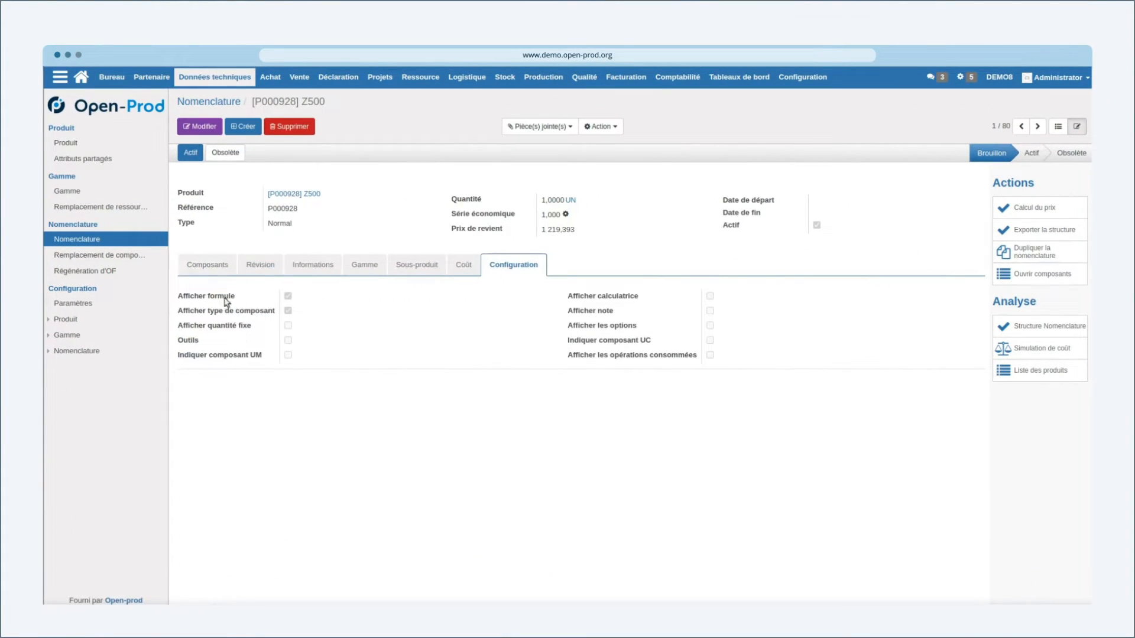
pyautogui.click(217, 134)
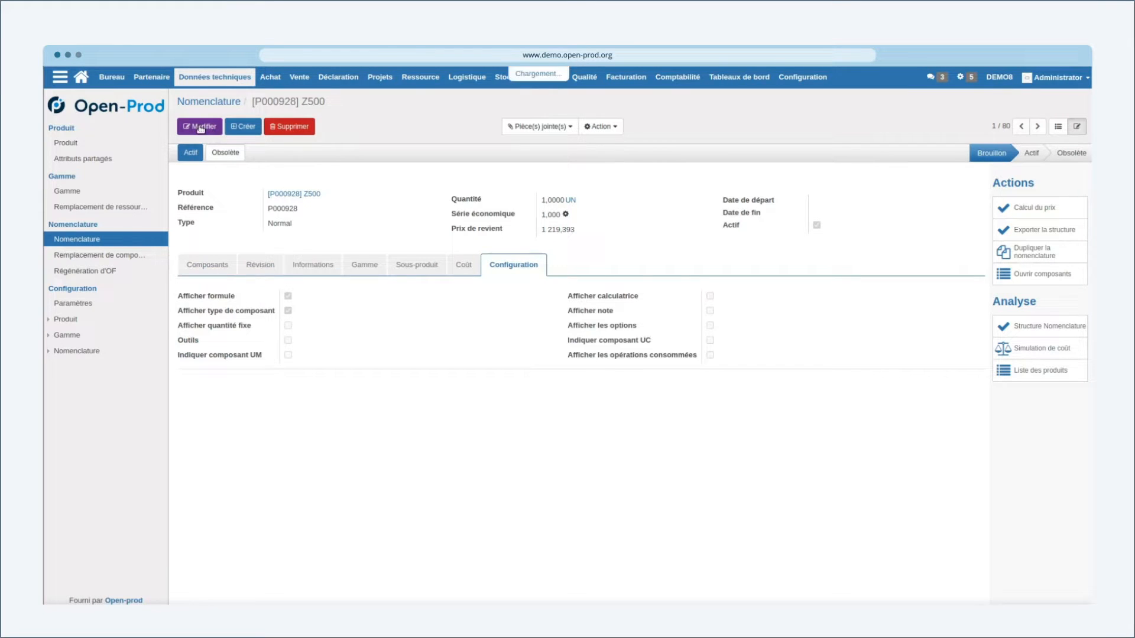
pyautogui.click(630, 305)
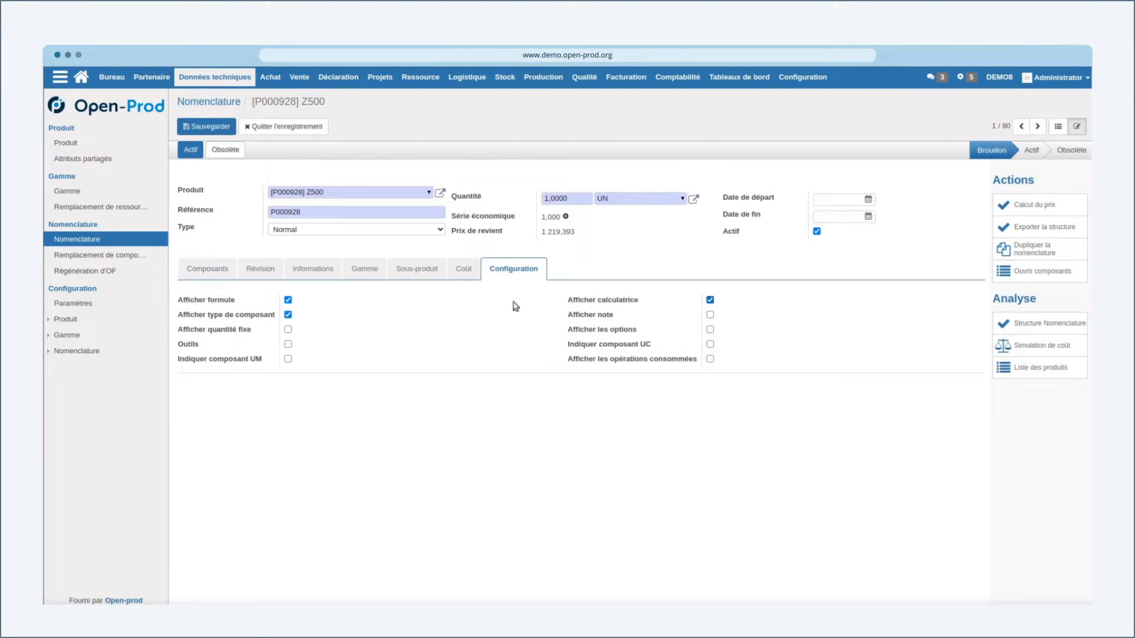
# - In the component list, set palette SNCF's calculator quantity to 1 for 1000 units
pyautogui.click(210, 270)
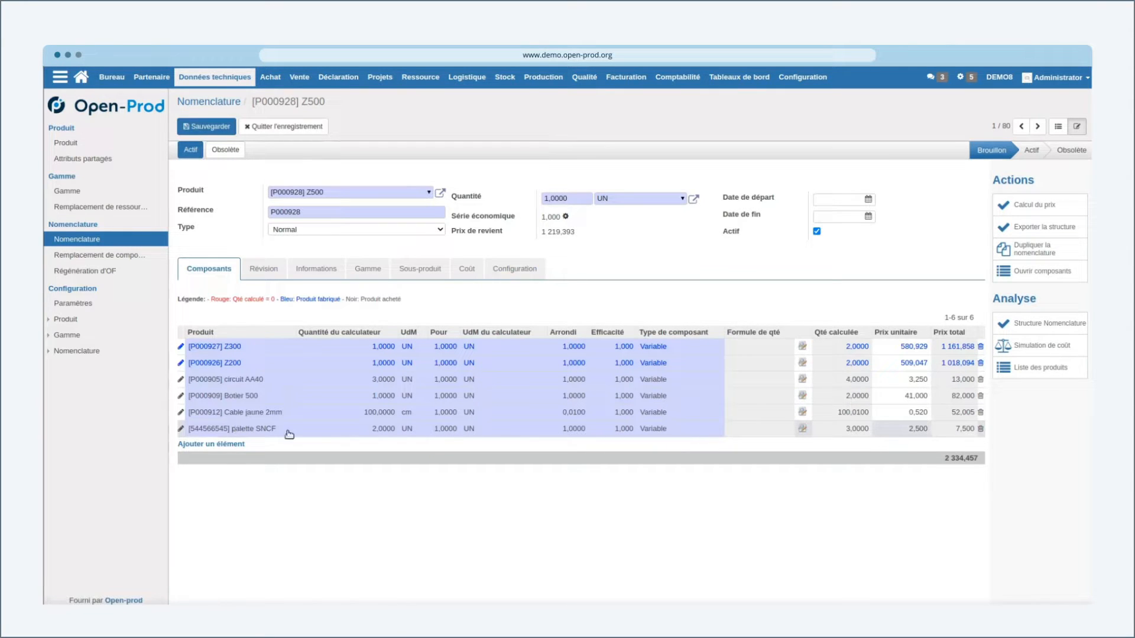
pyautogui.click(371, 429)
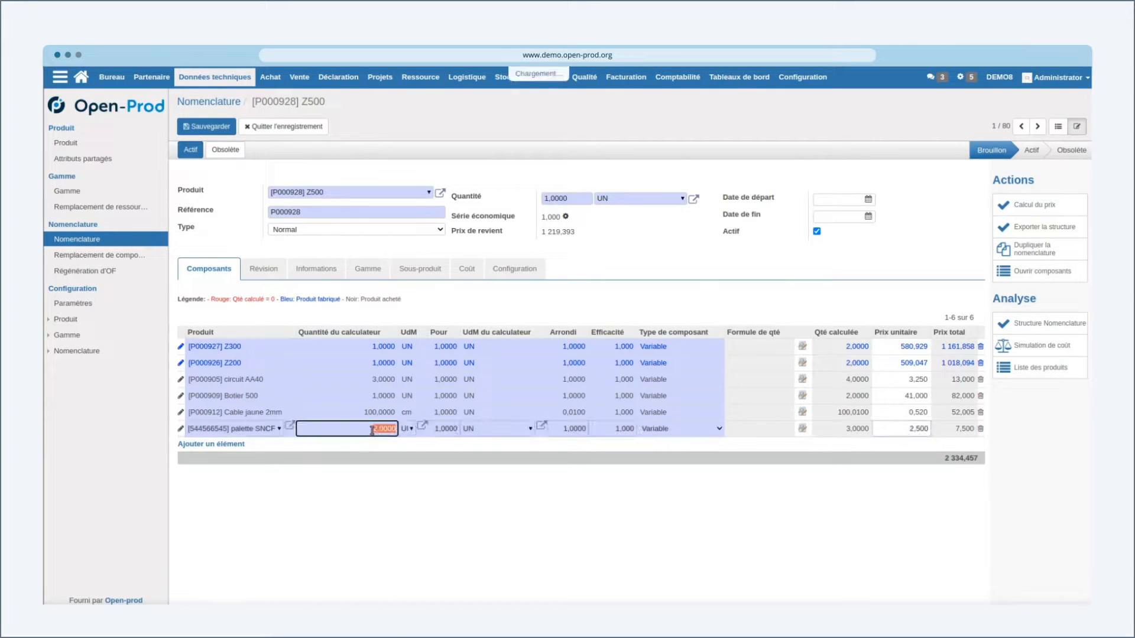
pyautogui.write('1')
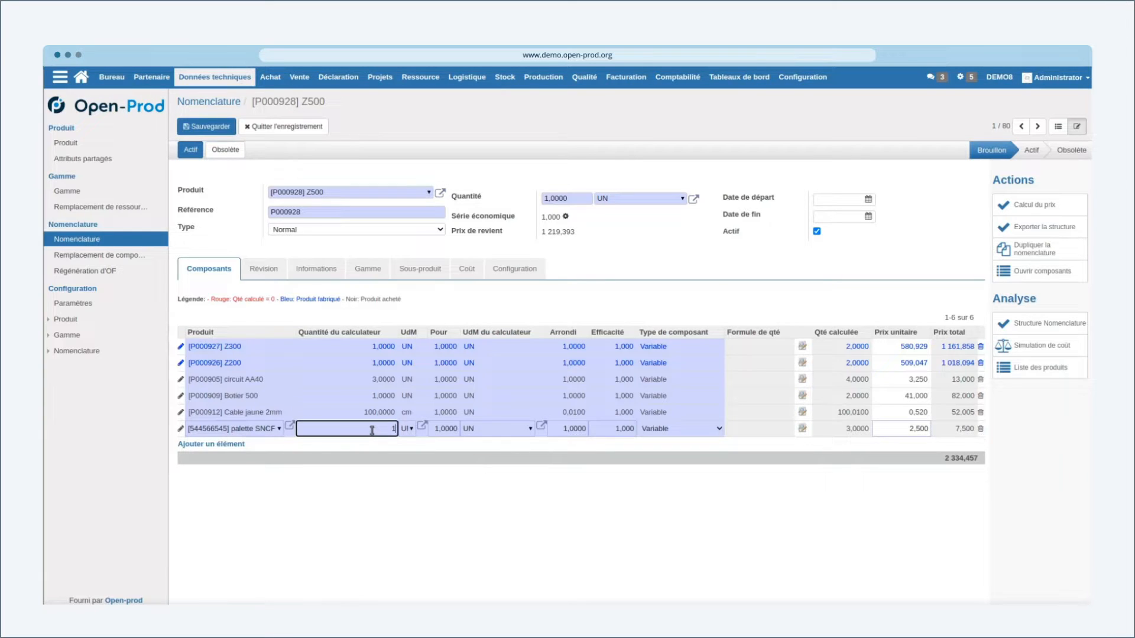
pyautogui.press('Tab')
pyautogui.press('Tab')
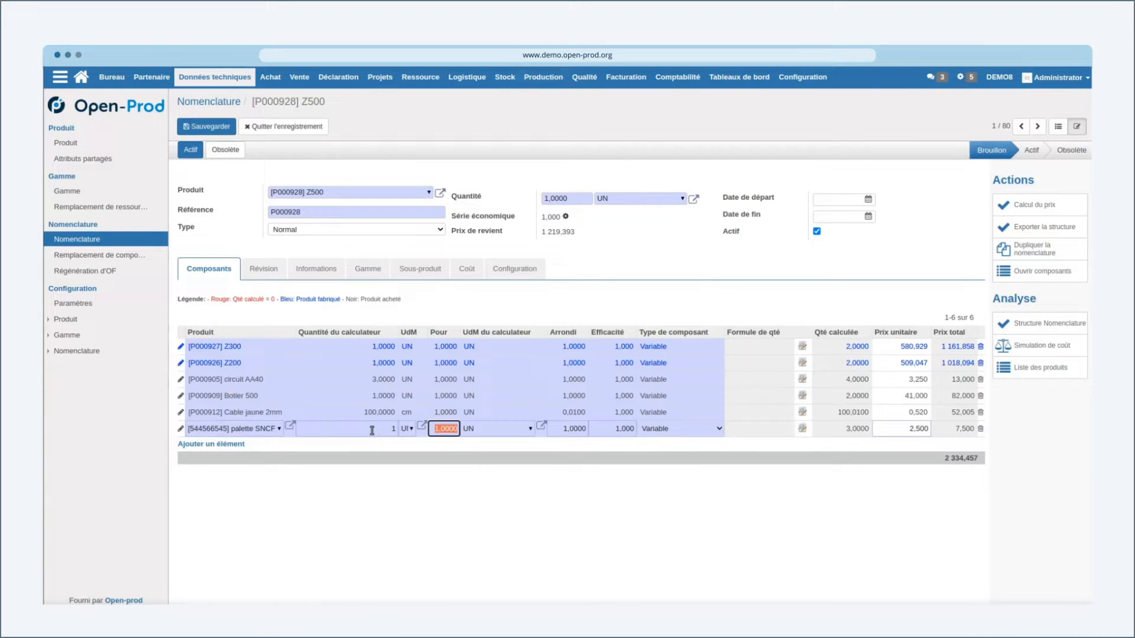
pyautogui.write('1000')
pyautogui.click(392, 471)
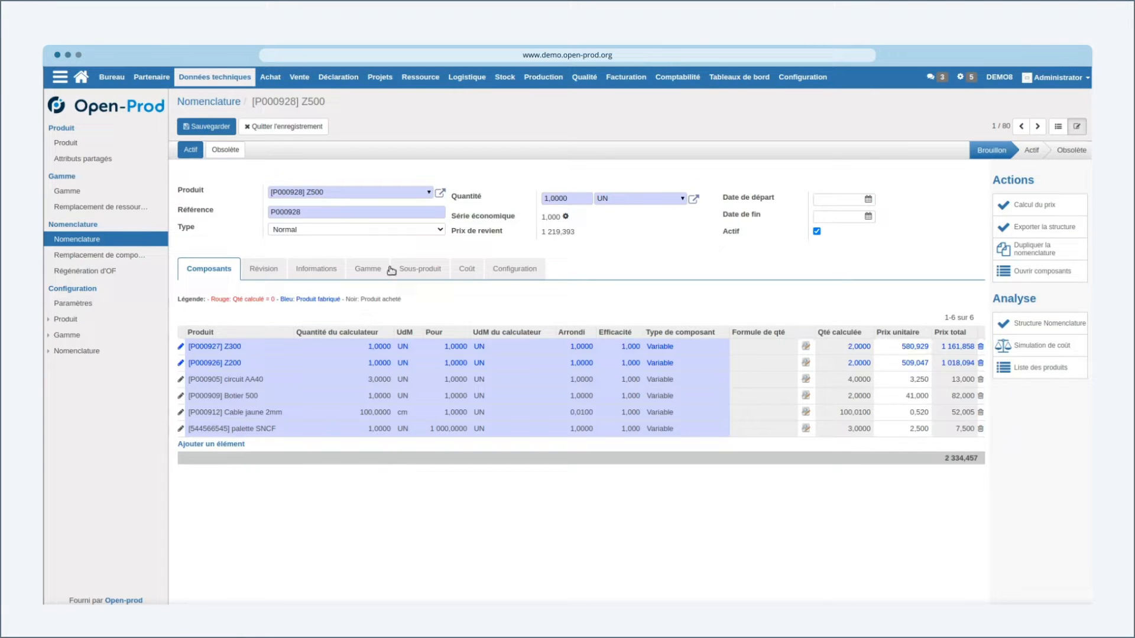
# - Disable Afficher calculatrice, enable Afficher note in the configuration and check the component list's columns
pyautogui.click(500, 268)
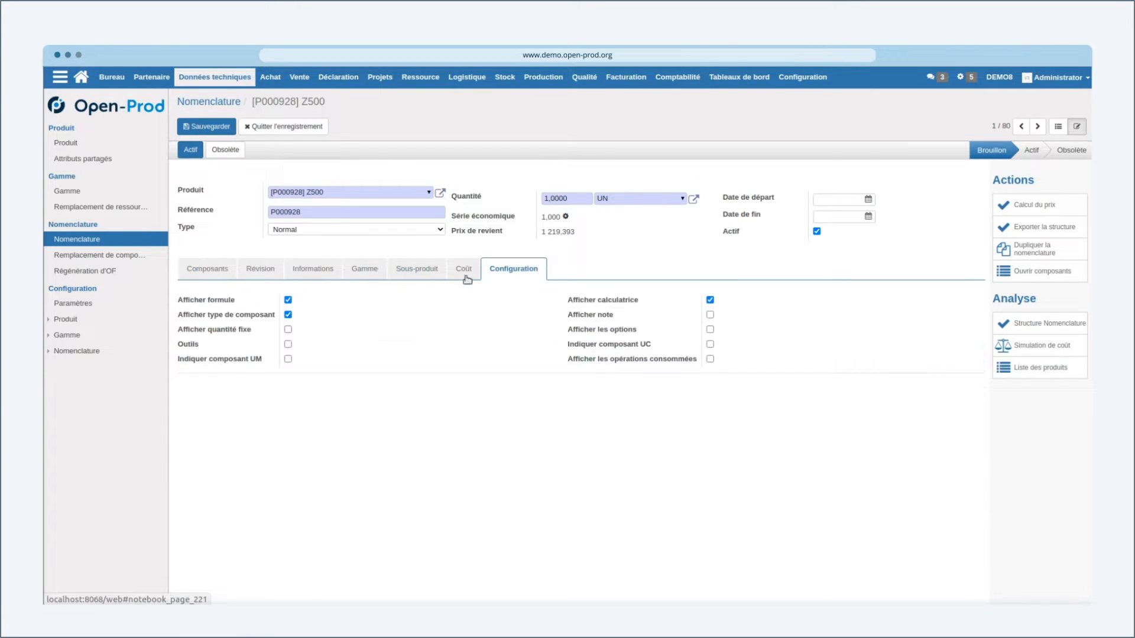
pyautogui.click(710, 300)
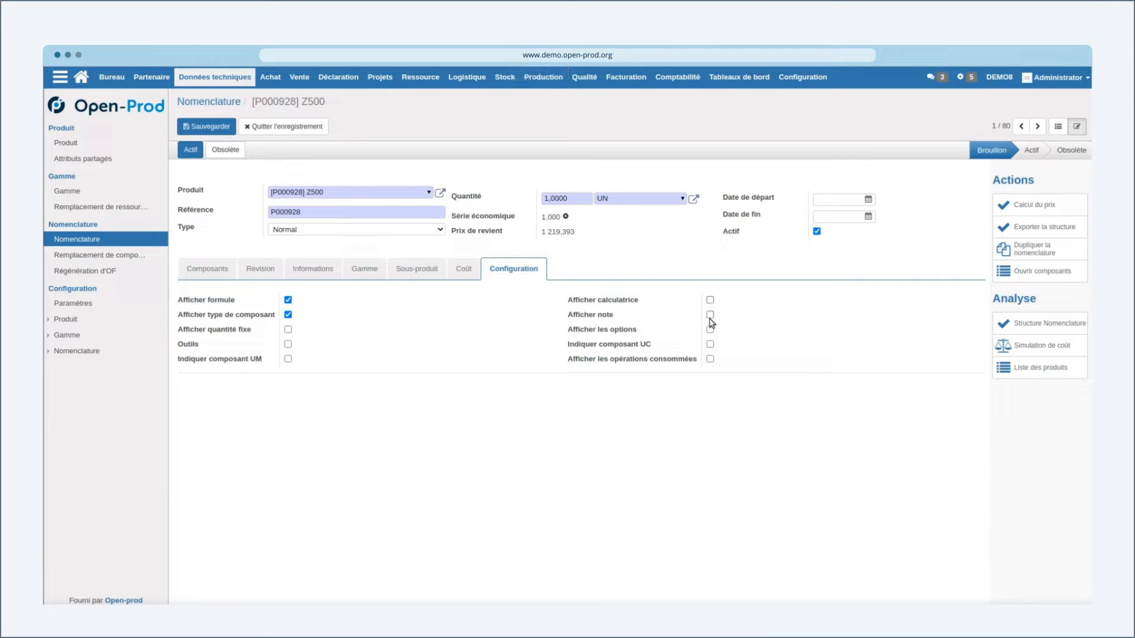
pyautogui.click(711, 315)
pyautogui.click(209, 269)
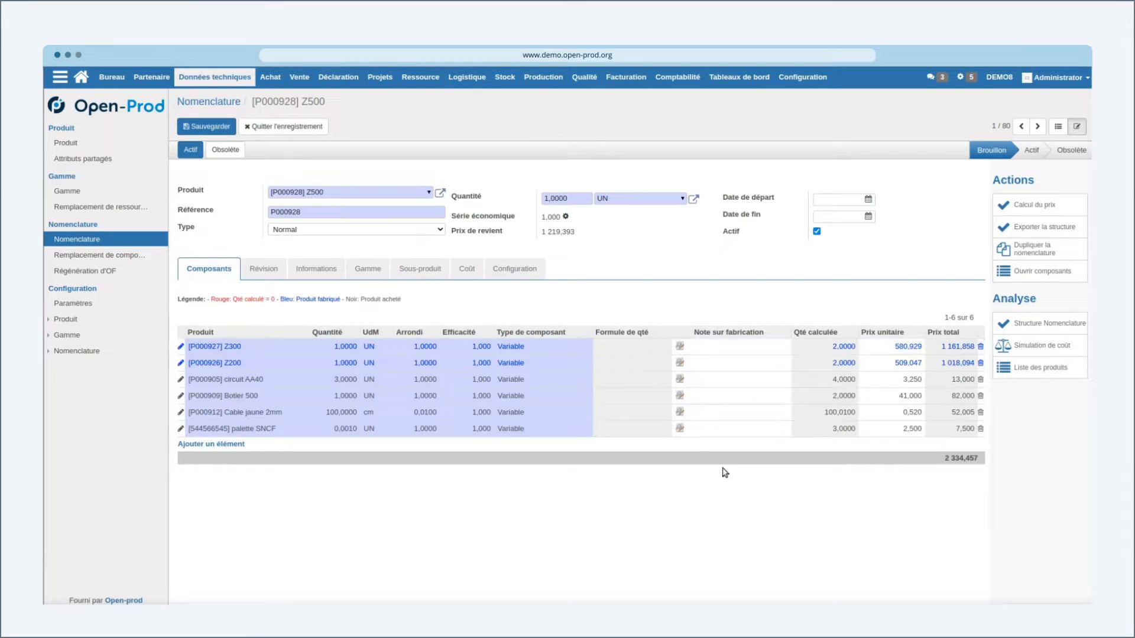
# - Enable Outils in the Z500 configuration, check the resulting tool list, and disable the option again
pyautogui.click(463, 267)
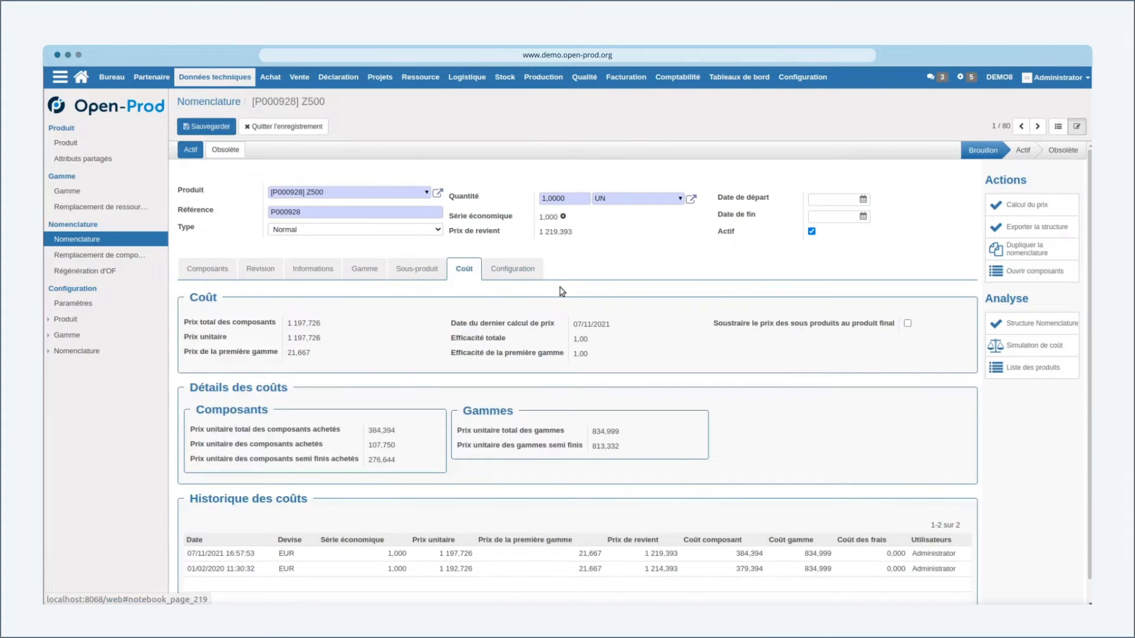
pyautogui.click(520, 271)
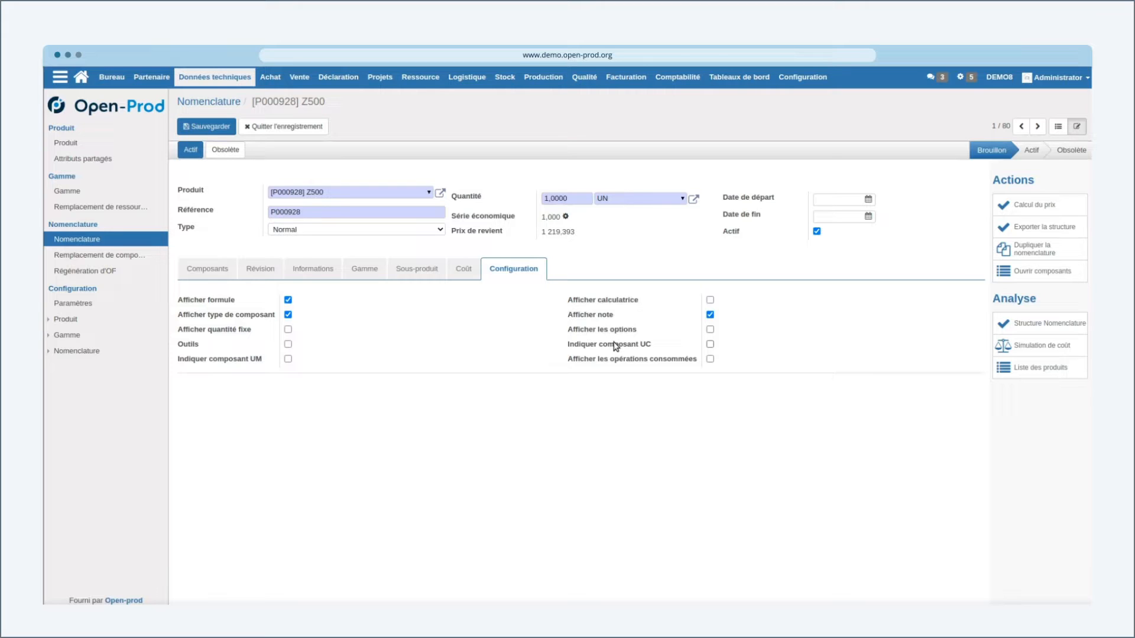
pyautogui.click(190, 346)
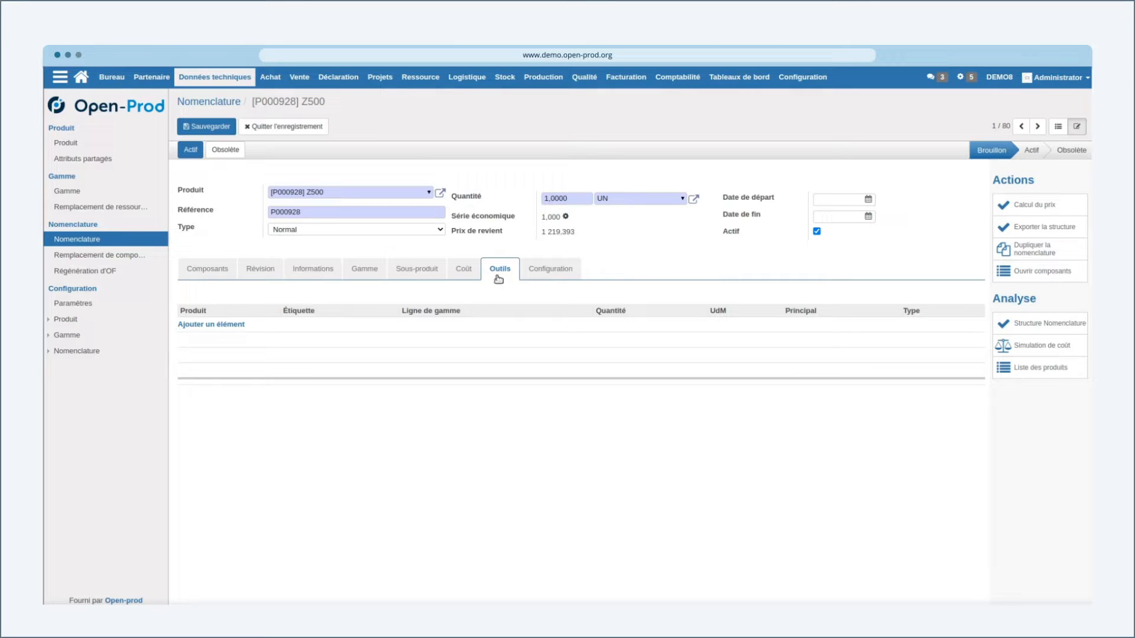
pyautogui.click(545, 272)
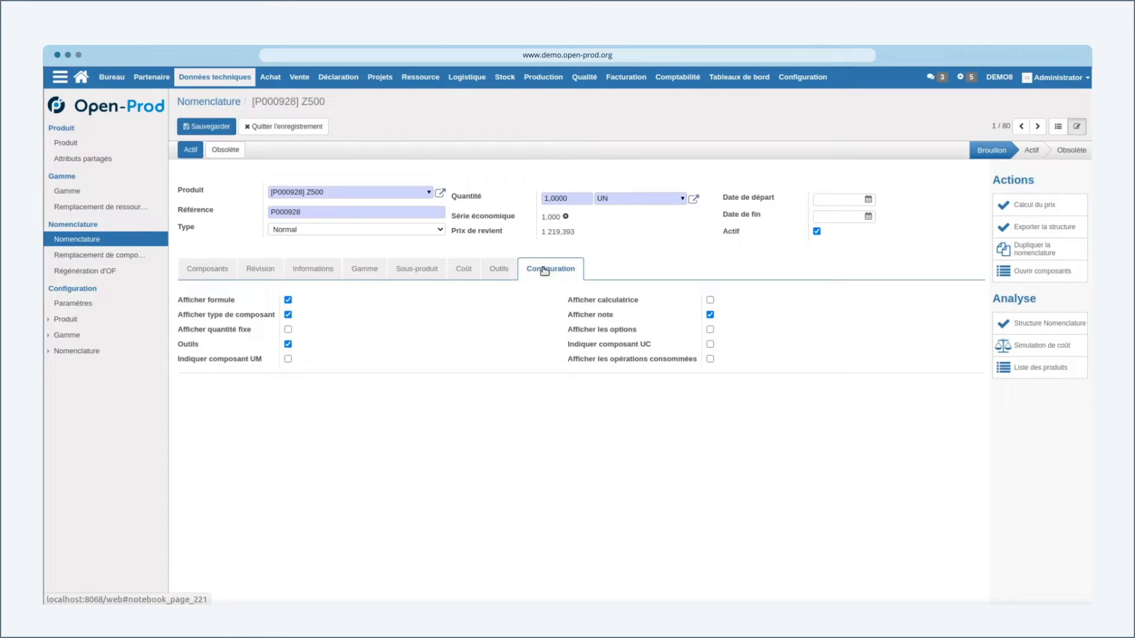
pyautogui.click(288, 344)
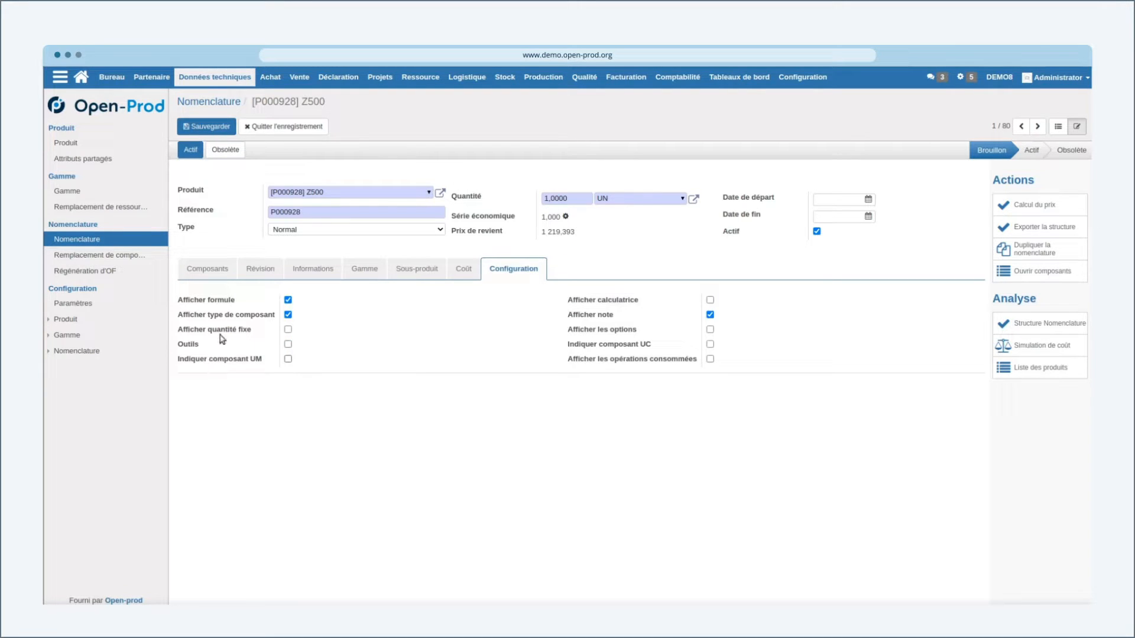
# - Enable Afficher quantité fixe, check the component list's columns and return to the configuration options
pyautogui.click(220, 332)
pyautogui.click(214, 276)
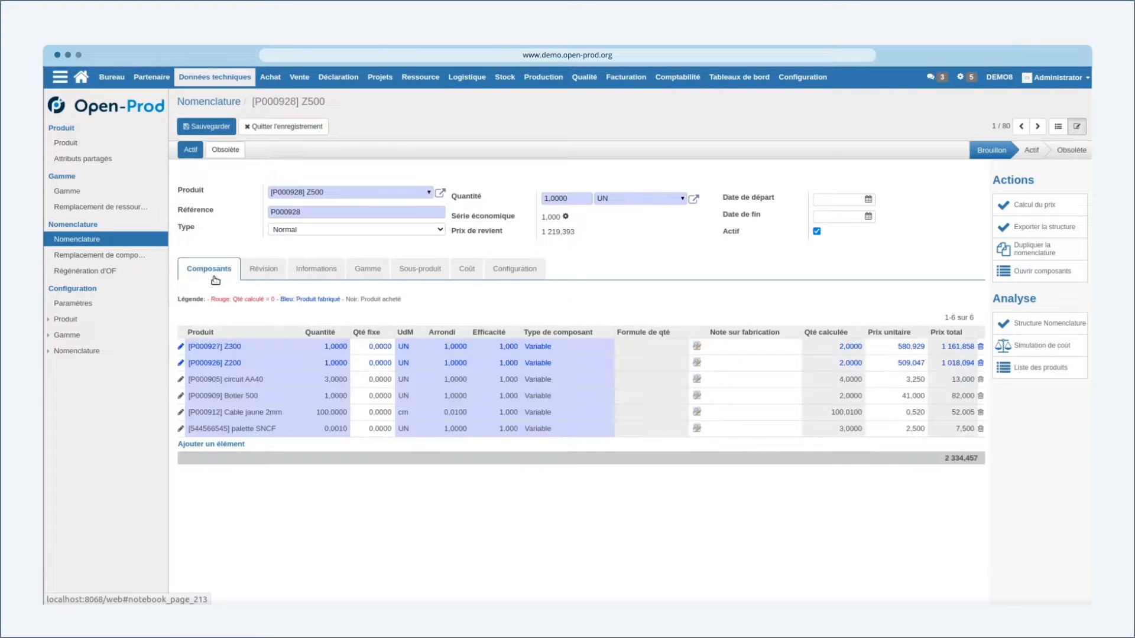
pyautogui.click(467, 271)
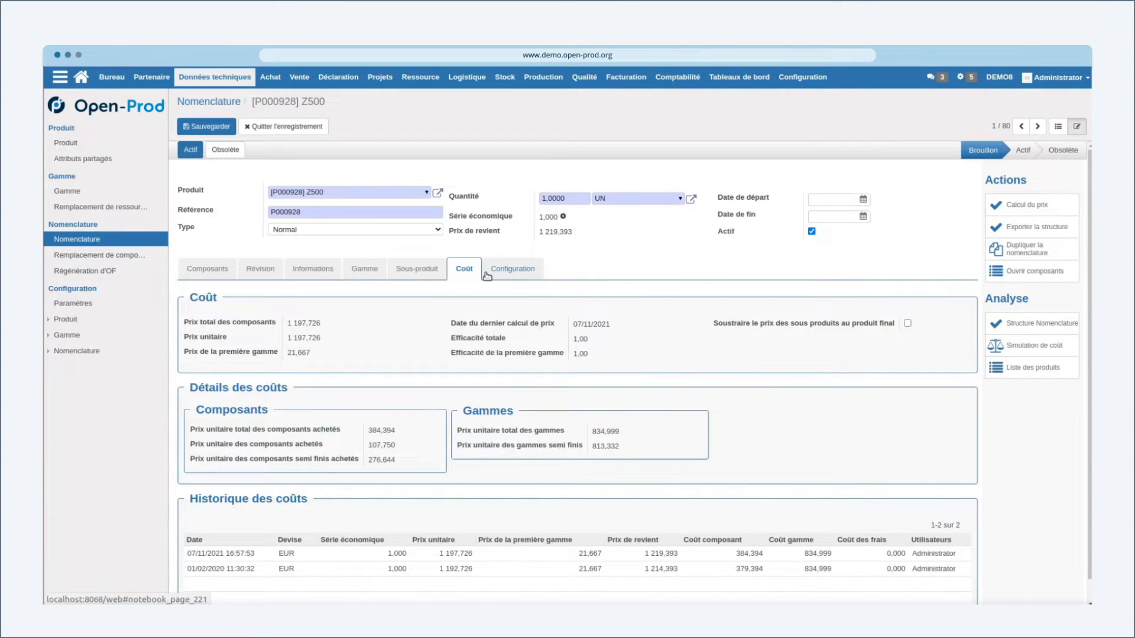
pyautogui.click(487, 274)
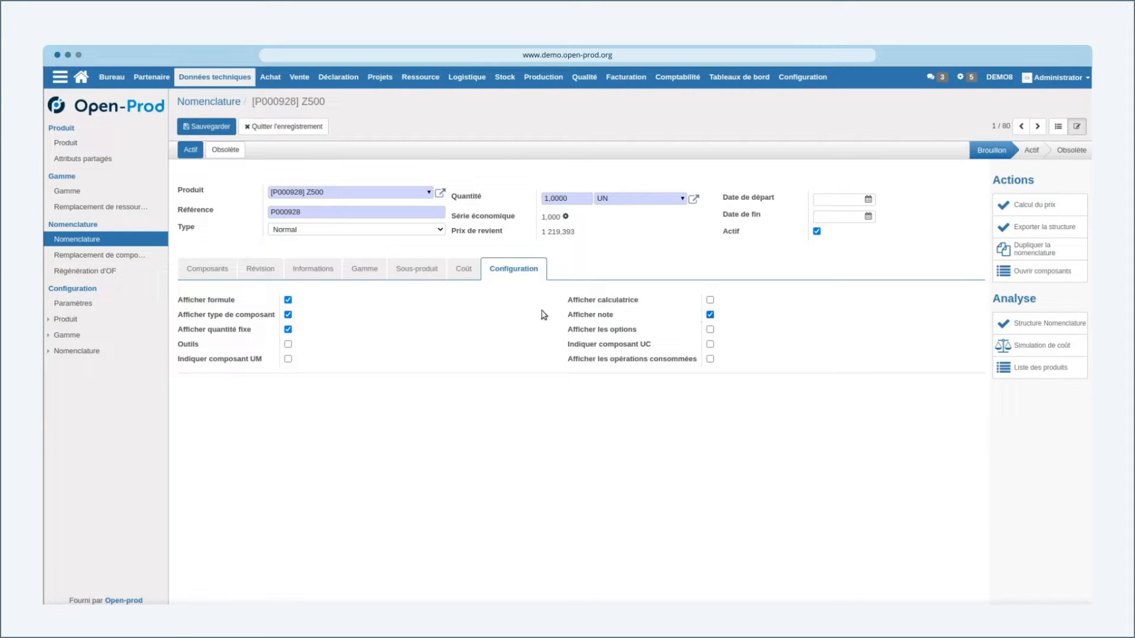
# - Check the Z500 by-product and linked routing lists, and return to the configuration options
pyautogui.click(423, 273)
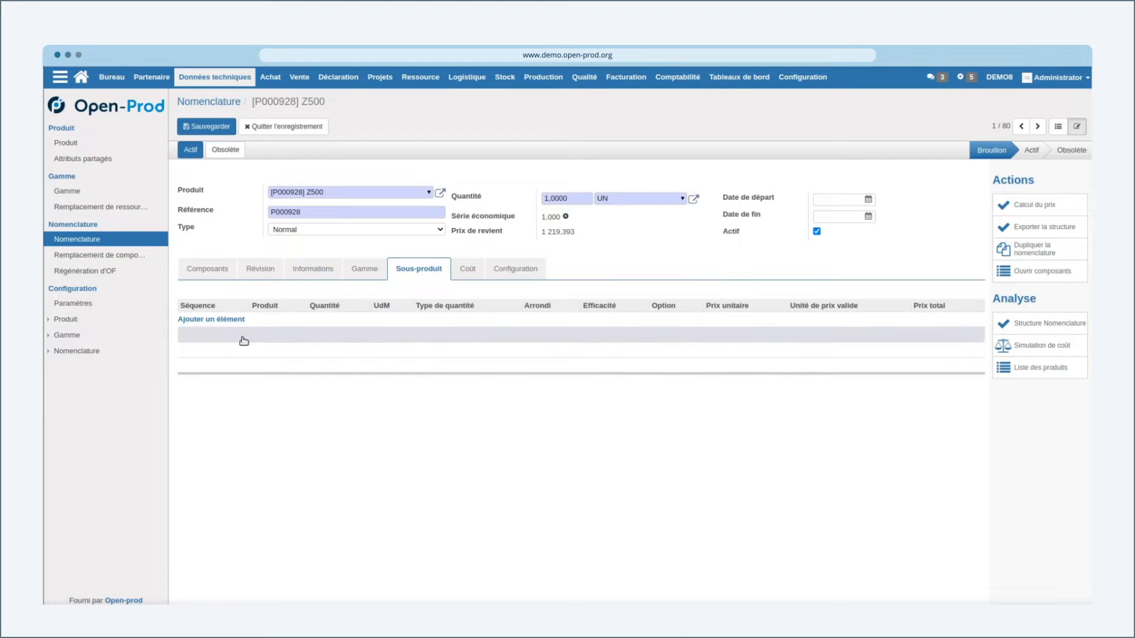
pyautogui.click(355, 275)
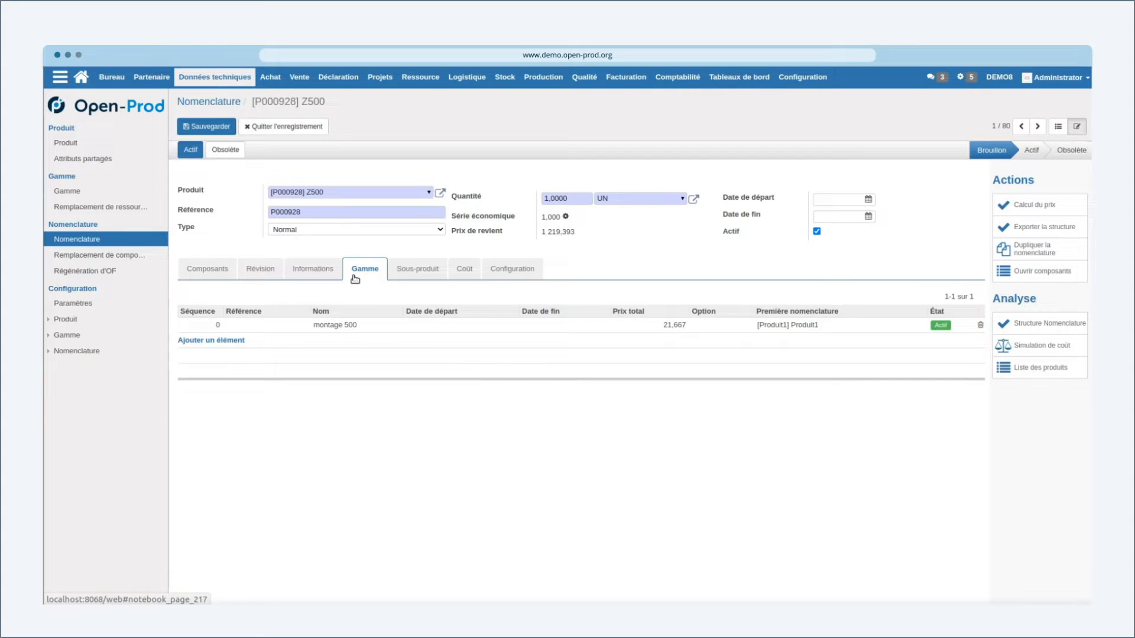
pyautogui.click(500, 271)
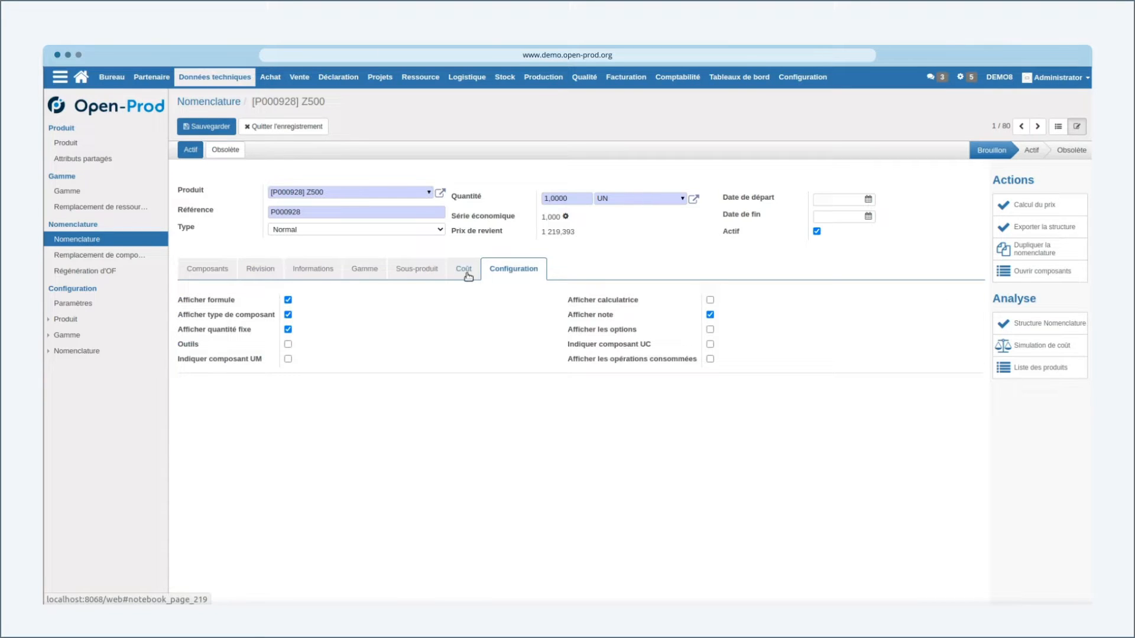
# - Enable Afficher les opérations consommées and check which consumed operations are offered for component Z300 in the component list
pyautogui.click(607, 360)
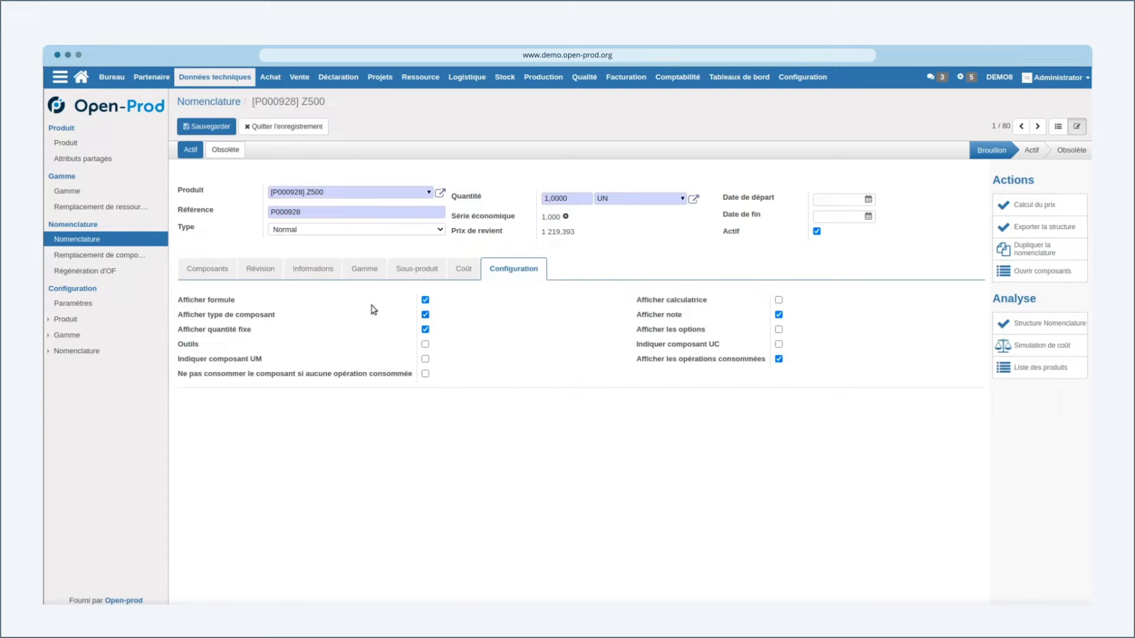
pyautogui.click(210, 270)
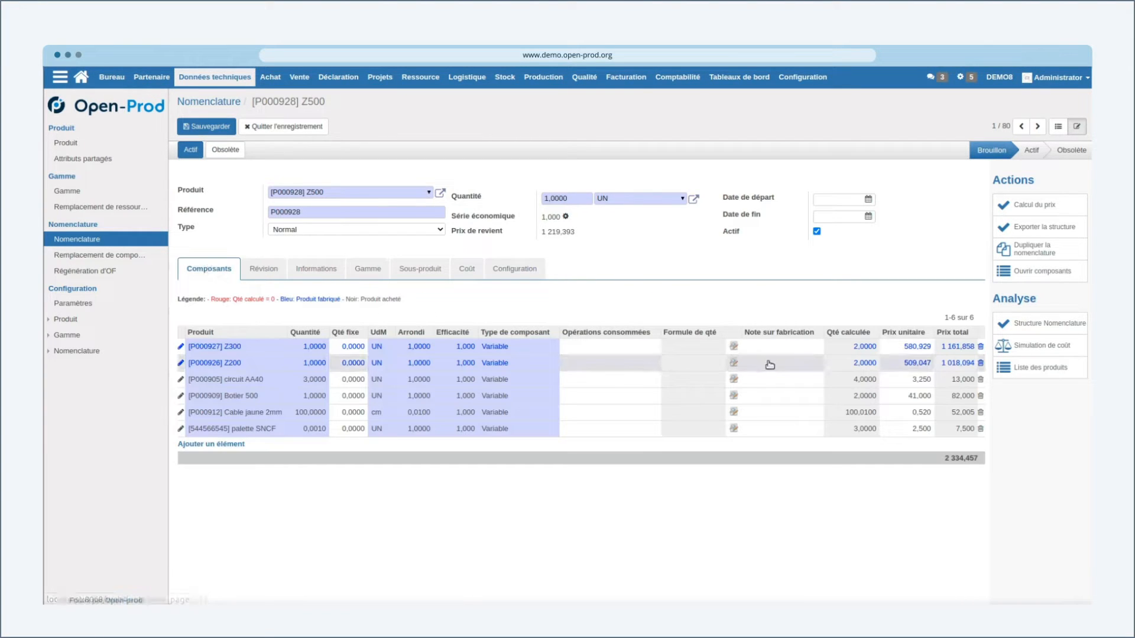
pyautogui.click(591, 347)
pyautogui.click(654, 347)
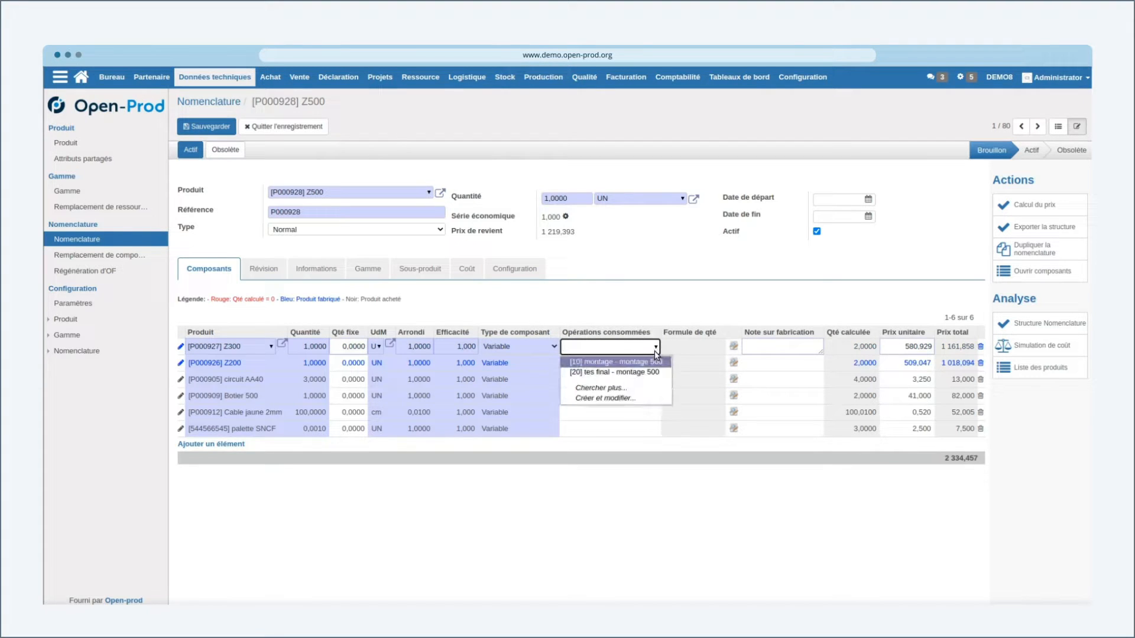
pyautogui.click(636, 314)
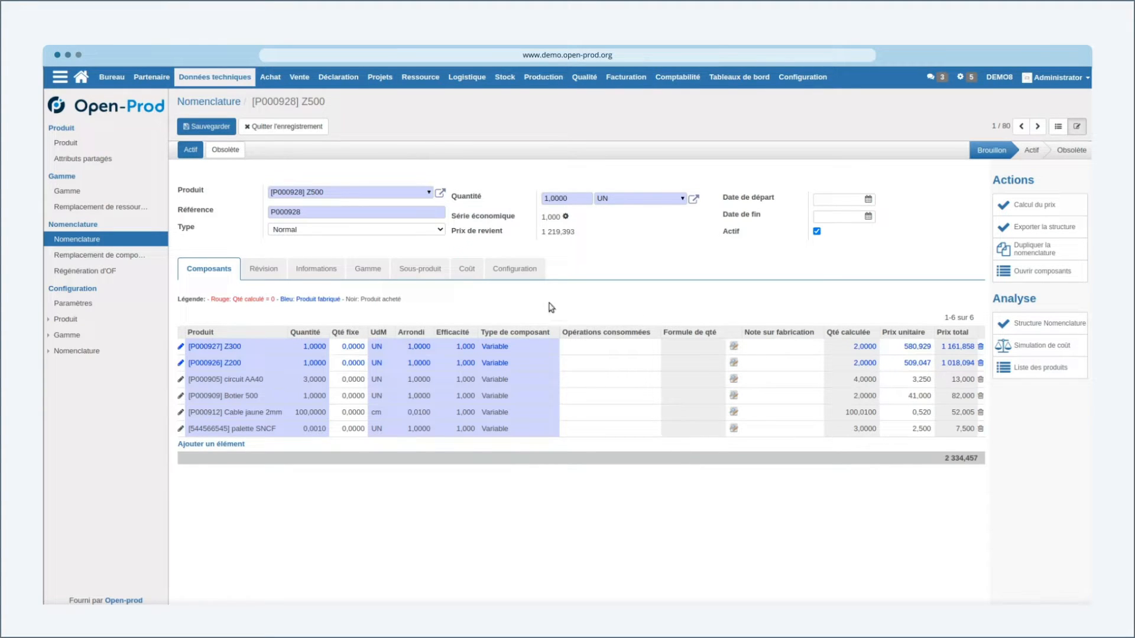
# - Examine the Z500 cost details, including component and routing prices and the cost history
pyautogui.click(467, 270)
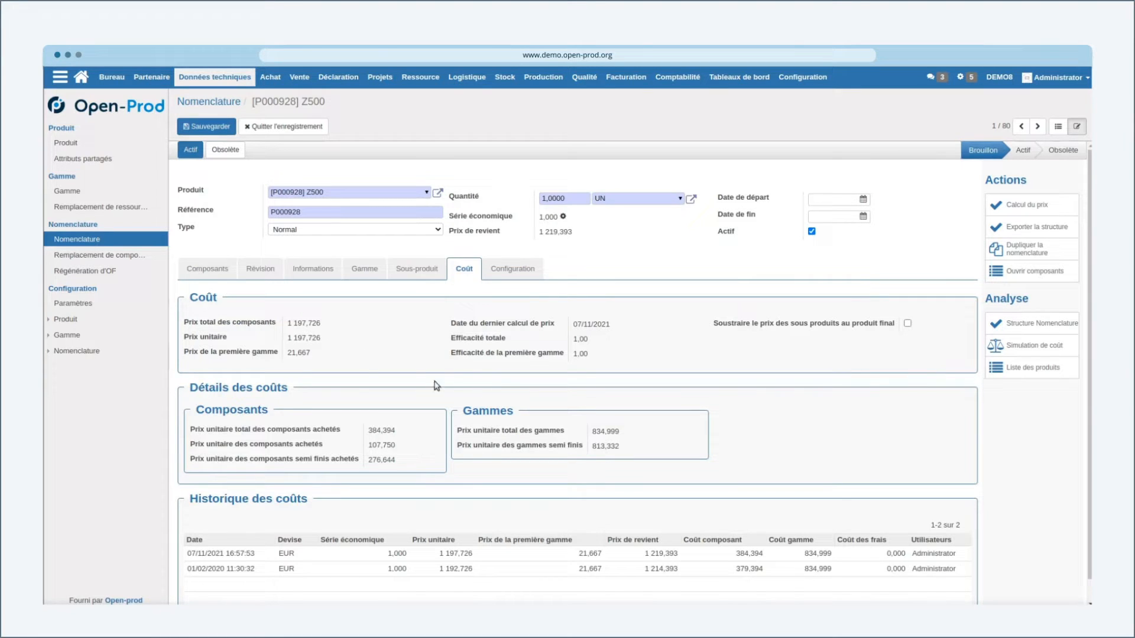
pyautogui.scroll(-1, 646, 445)
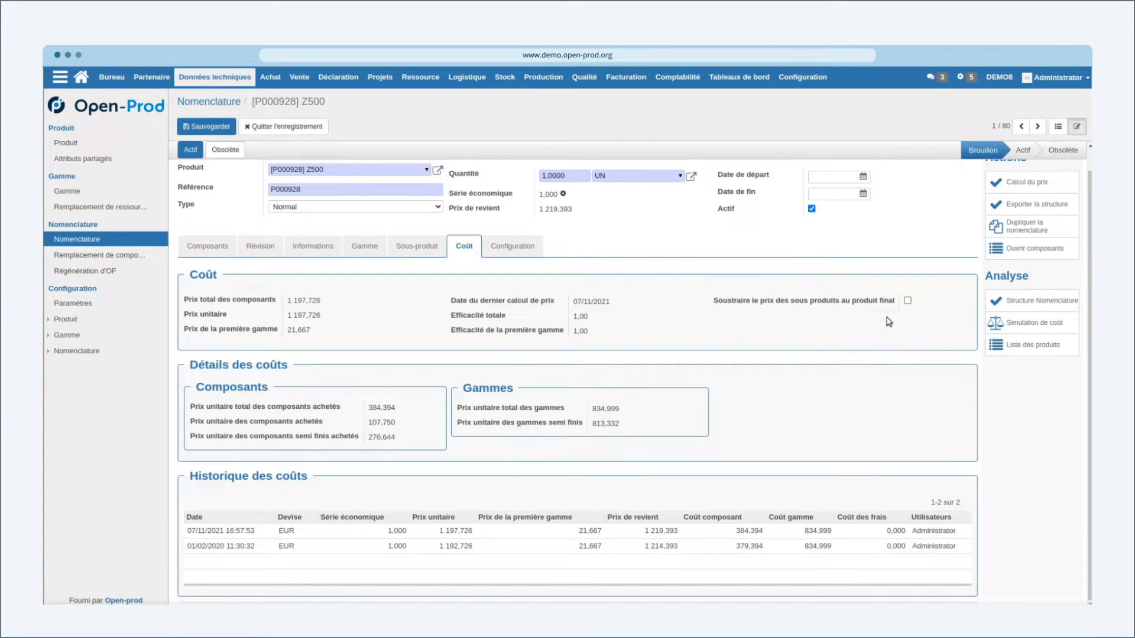
pyautogui.scroll(1, 869, 391)
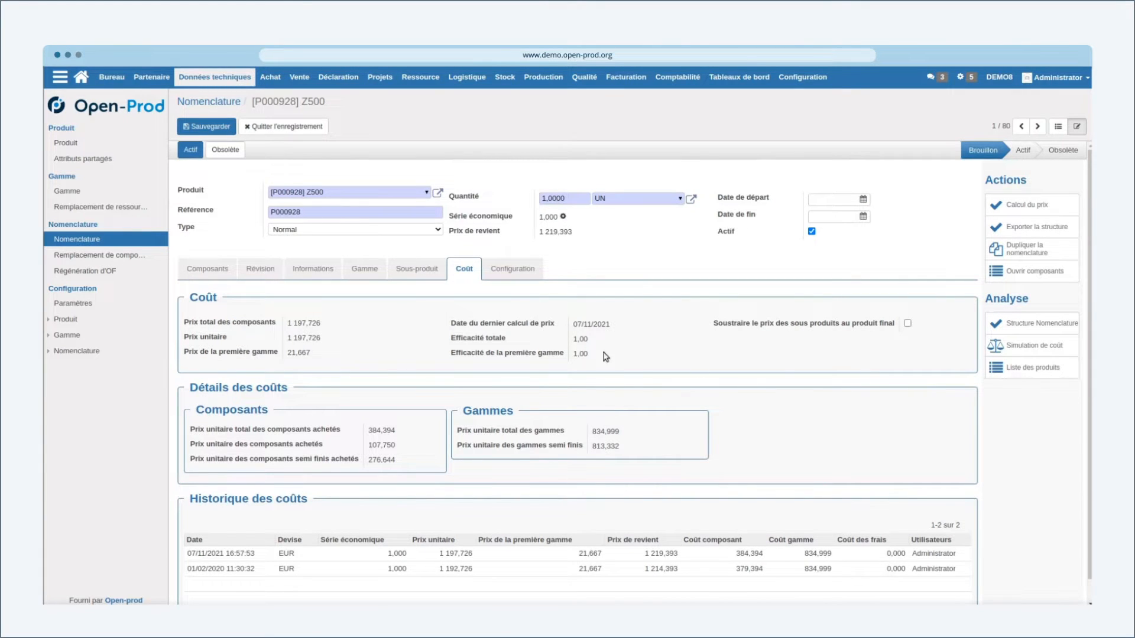
pyautogui.scroll(-1, 659, 452)
pyautogui.scroll(1, 659, 455)
pyautogui.scroll(-1, 258, 334)
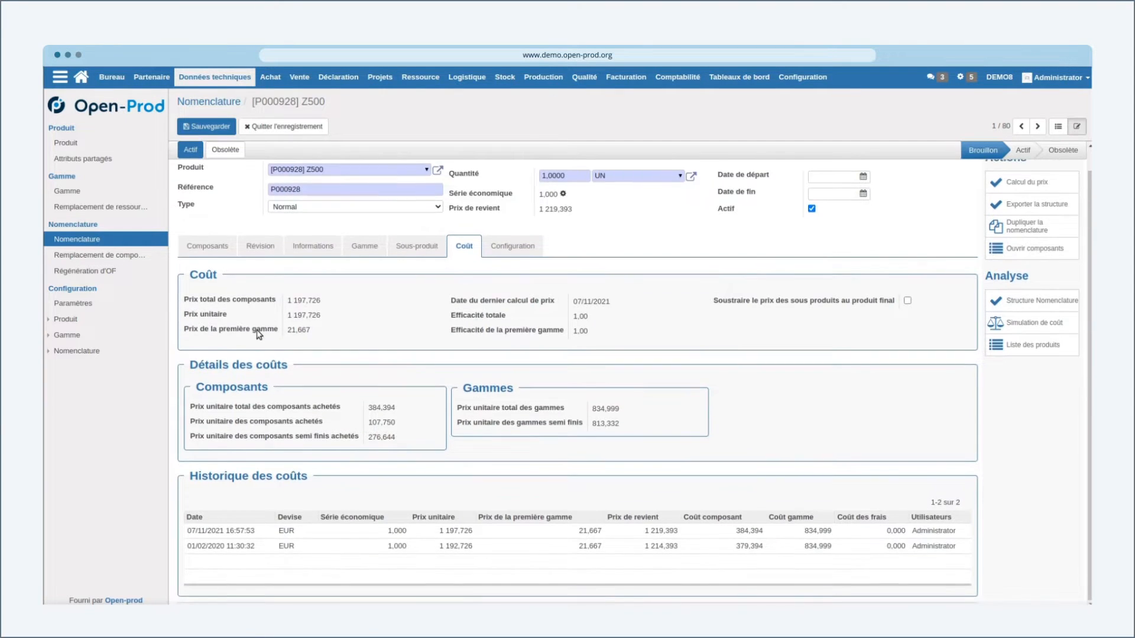
pyautogui.scroll(1, 259, 334)
# - Review the Z500 revision lists, general information and Éditions section
pyautogui.click(272, 277)
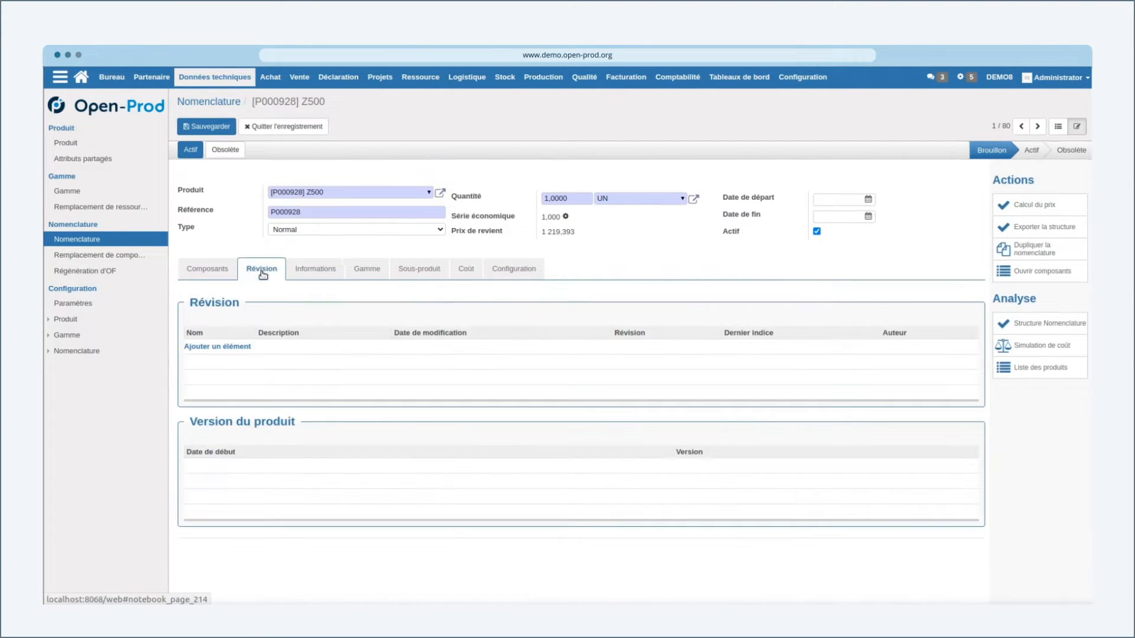
pyautogui.click(317, 267)
pyautogui.scroll(-1, 331, 403)
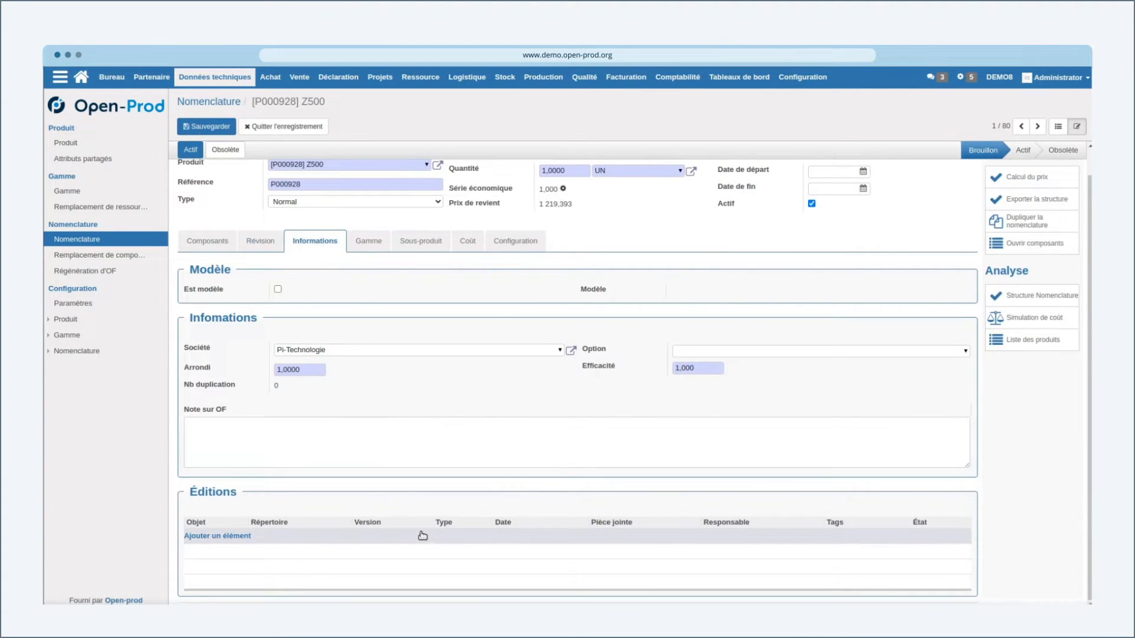
pyautogui.scroll(1, 398, 430)
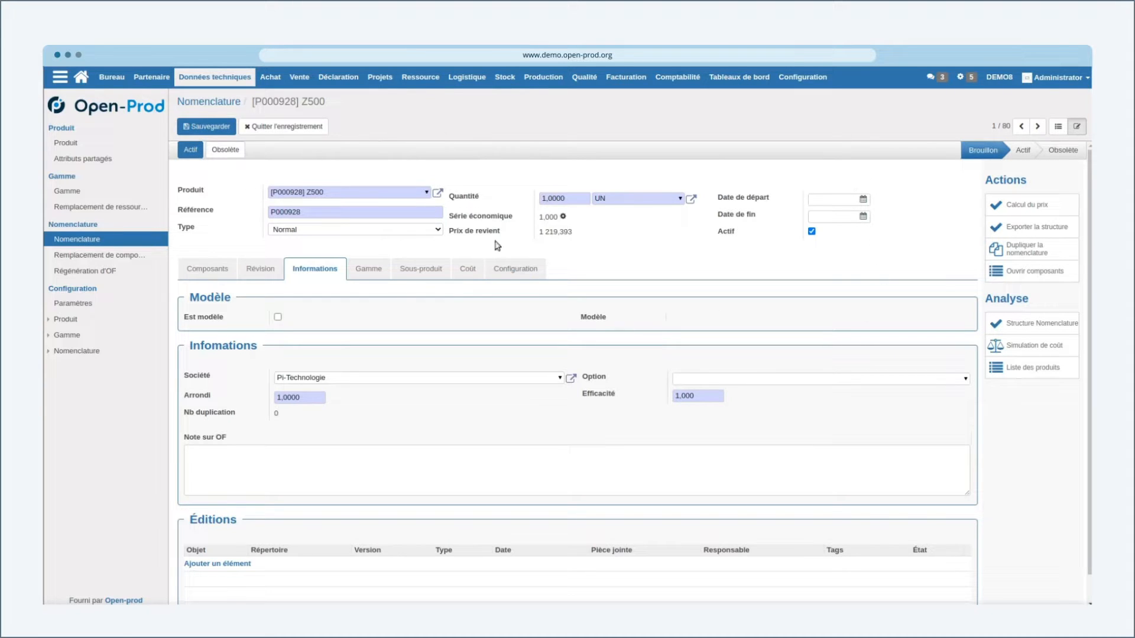
# - Try the Famille type on the Z500 bill of materials, switch to Normal, and leave the record without saving
pyautogui.click(313, 233)
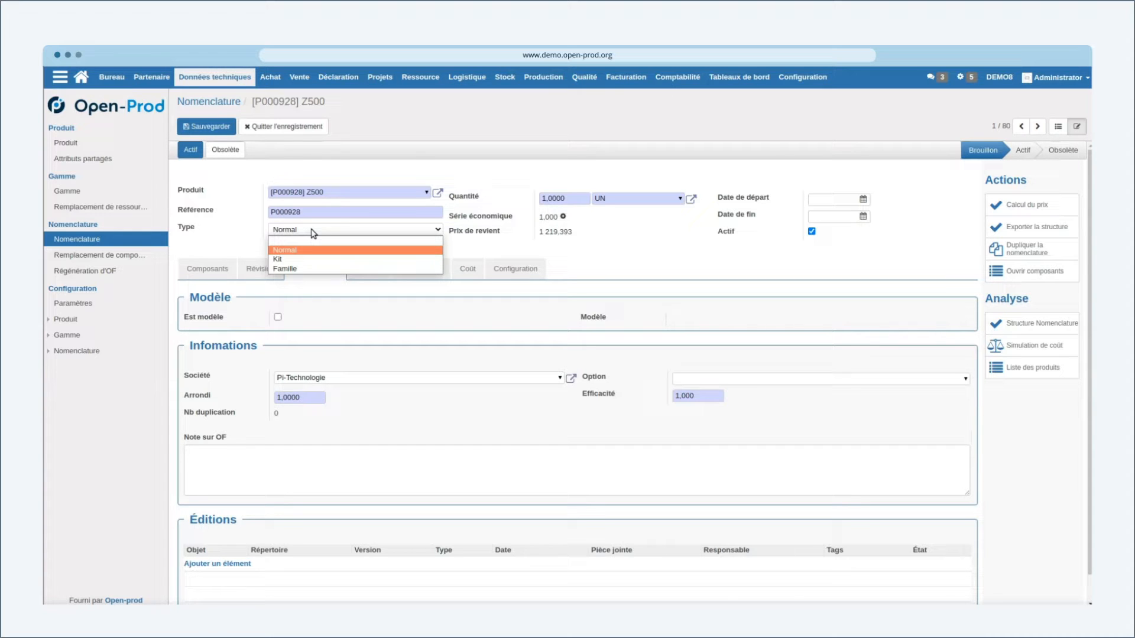
pyautogui.click(316, 268)
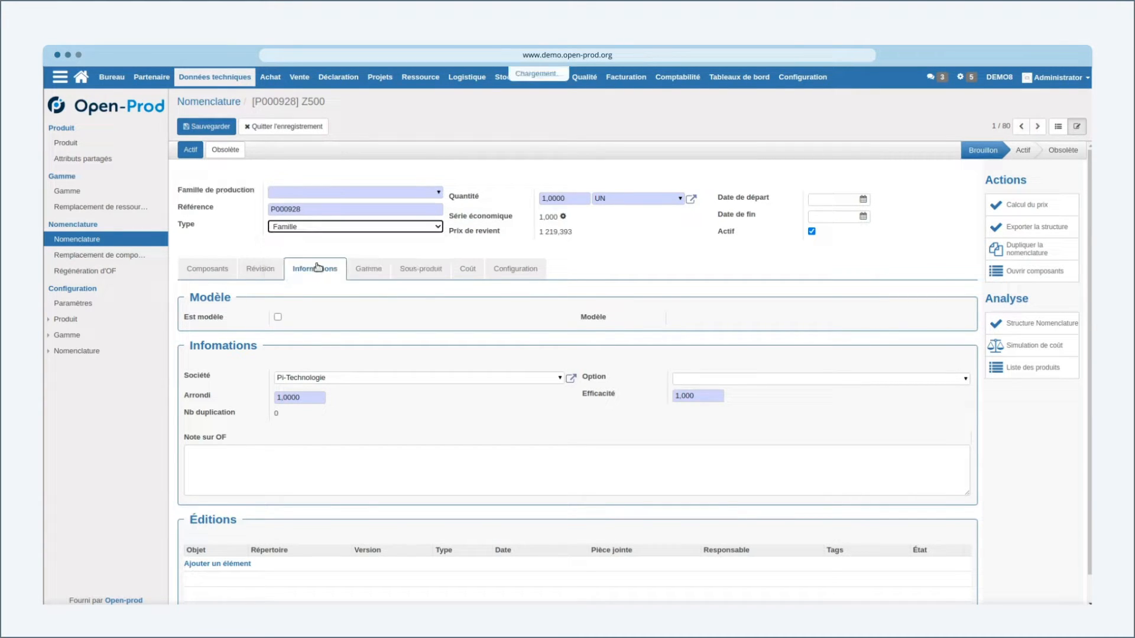
pyautogui.click(302, 227)
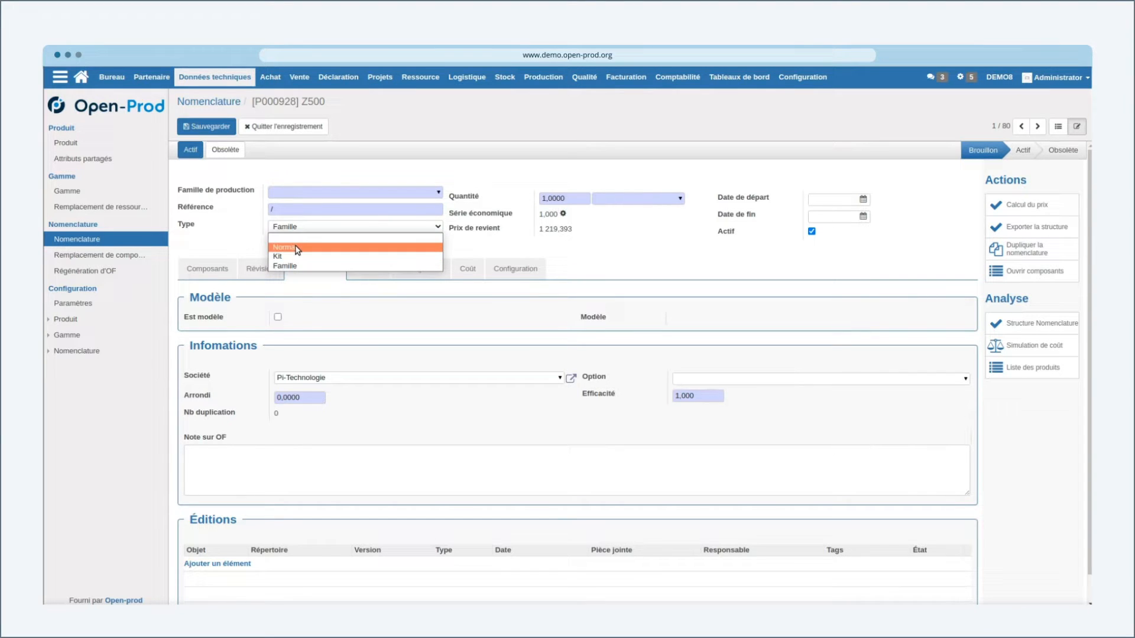
pyautogui.click(295, 247)
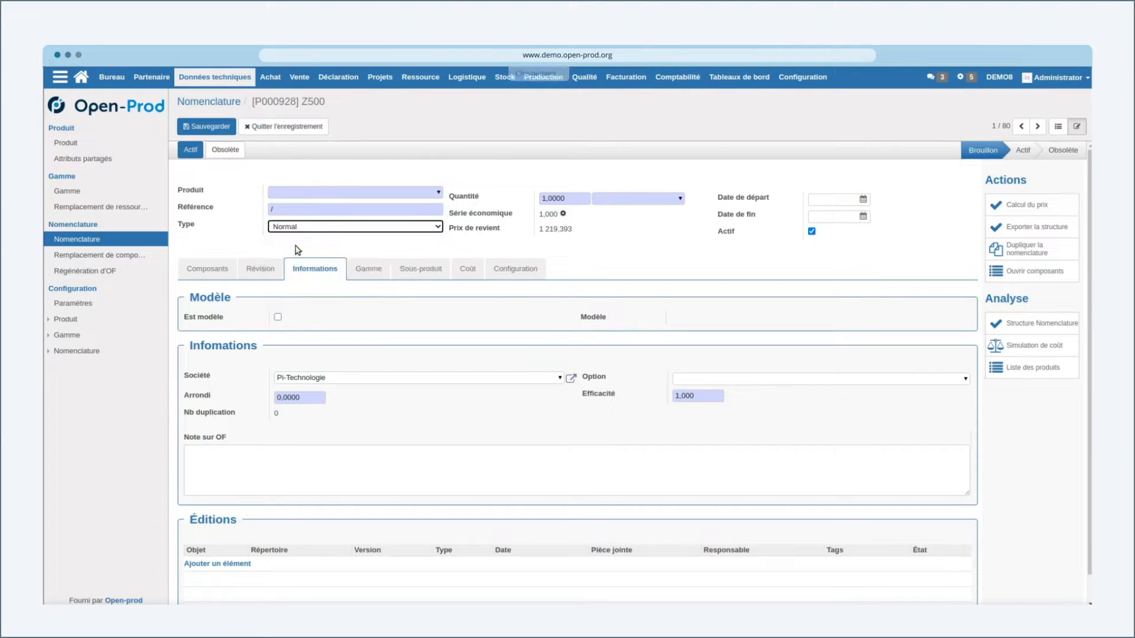
pyautogui.click(303, 228)
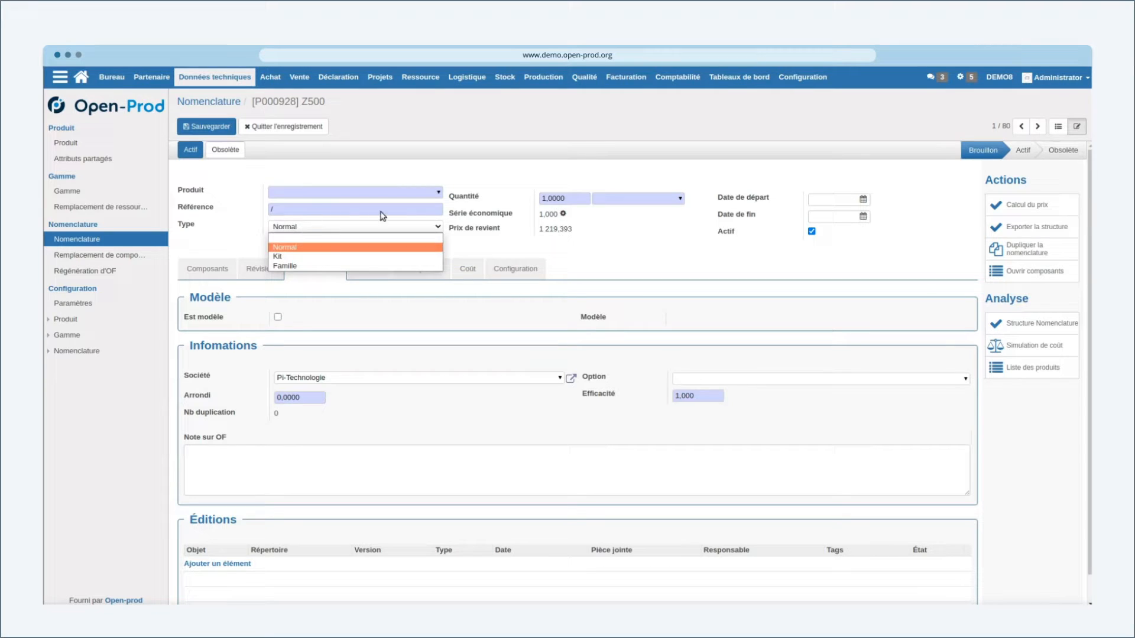
pyautogui.click(1059, 127)
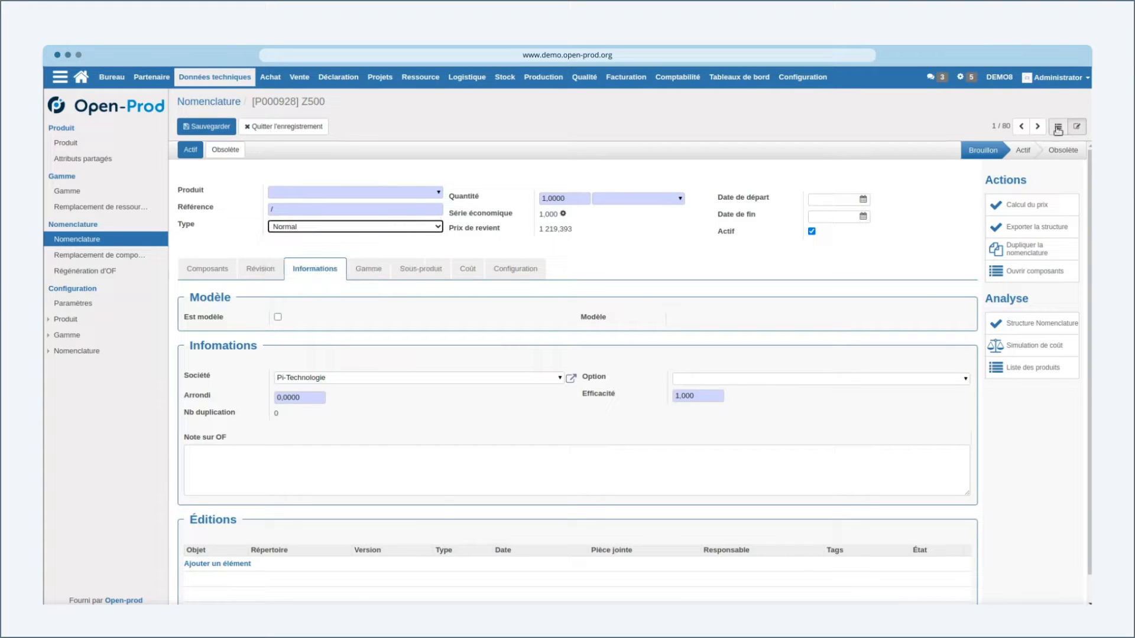
pyautogui.click(1060, 127)
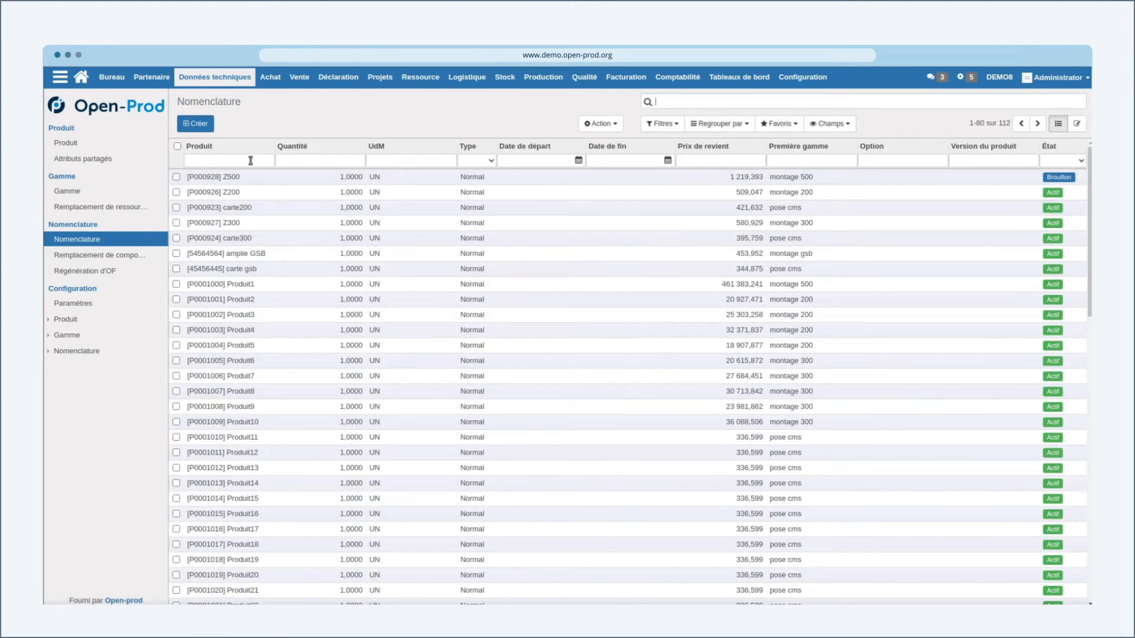
# - Reopen the Z500 bill of materials, set its status to Actif and return to the list
pyautogui.click(213, 176)
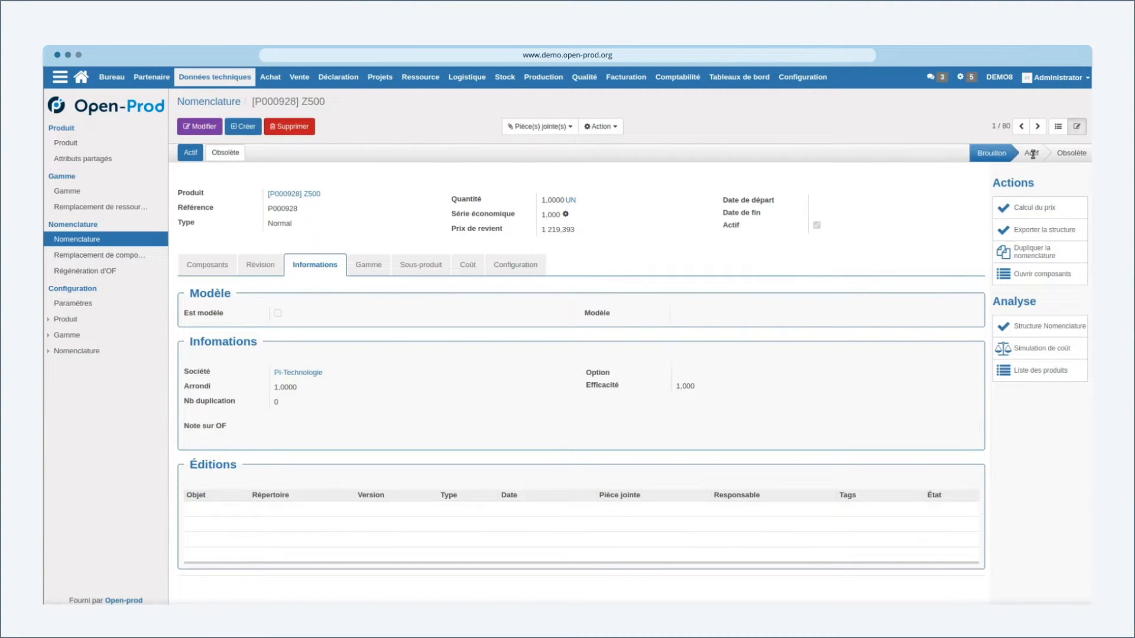
pyautogui.click(191, 153)
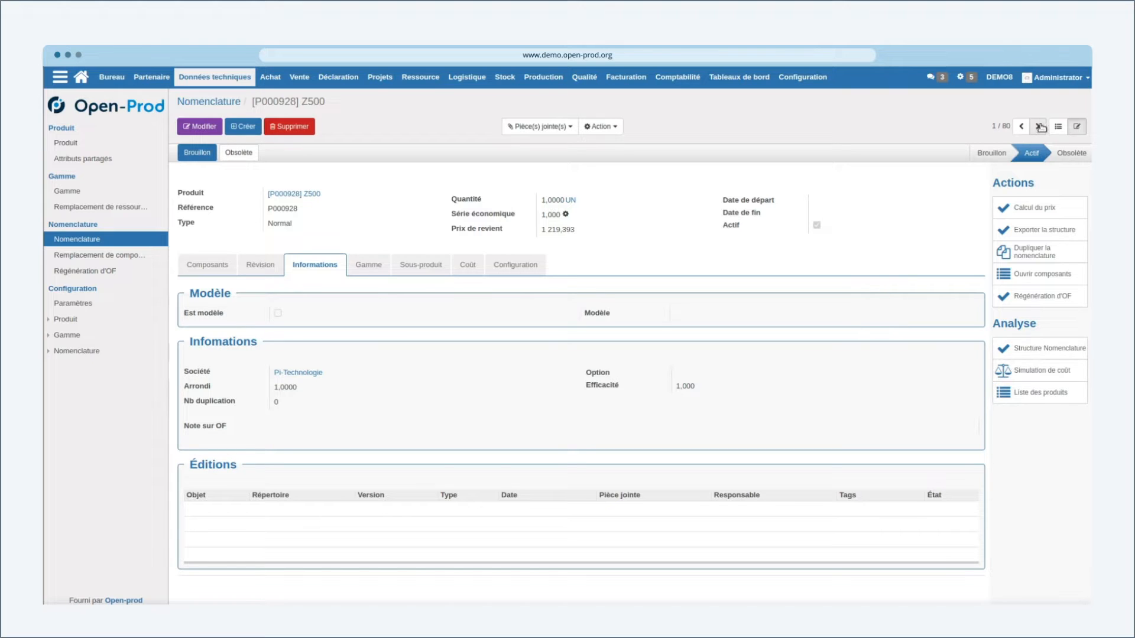
pyautogui.click(1058, 126)
# - Filter the bills of materials by product "cart" and open the cost simulation for carte gsb
pyautogui.click(225, 161)
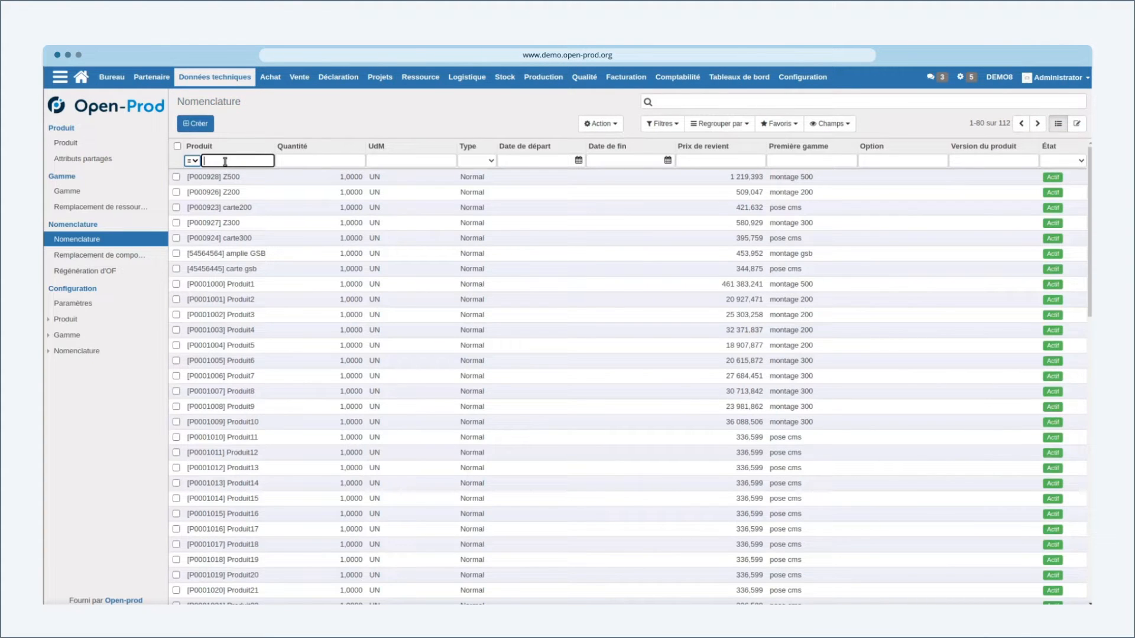
pyautogui.write('cart')
pyautogui.press('Return')
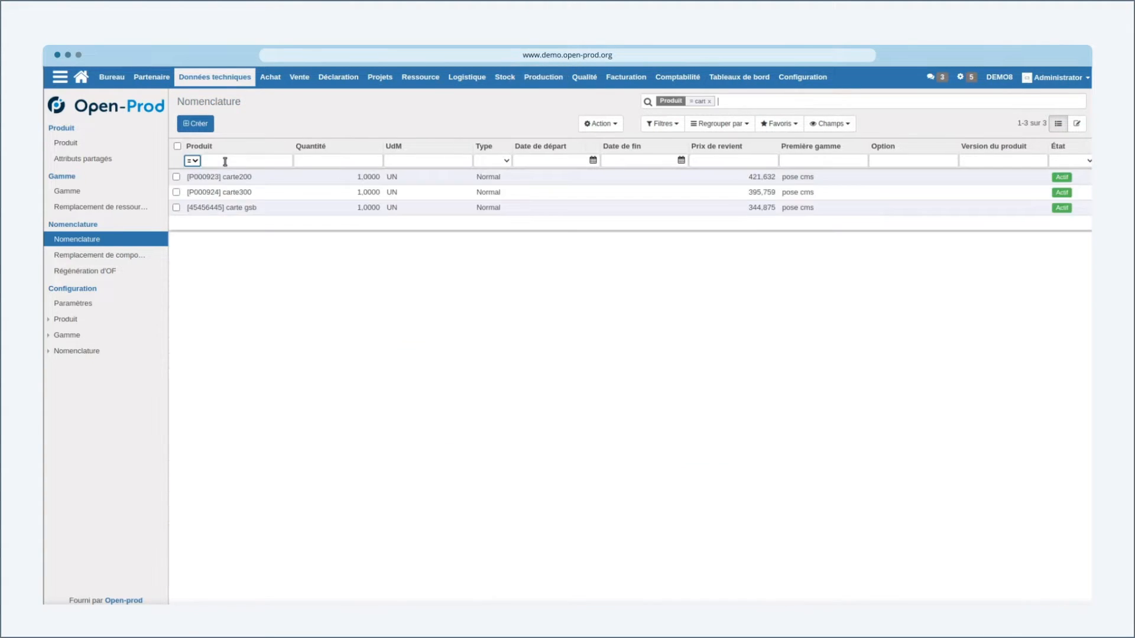
pyautogui.click(243, 208)
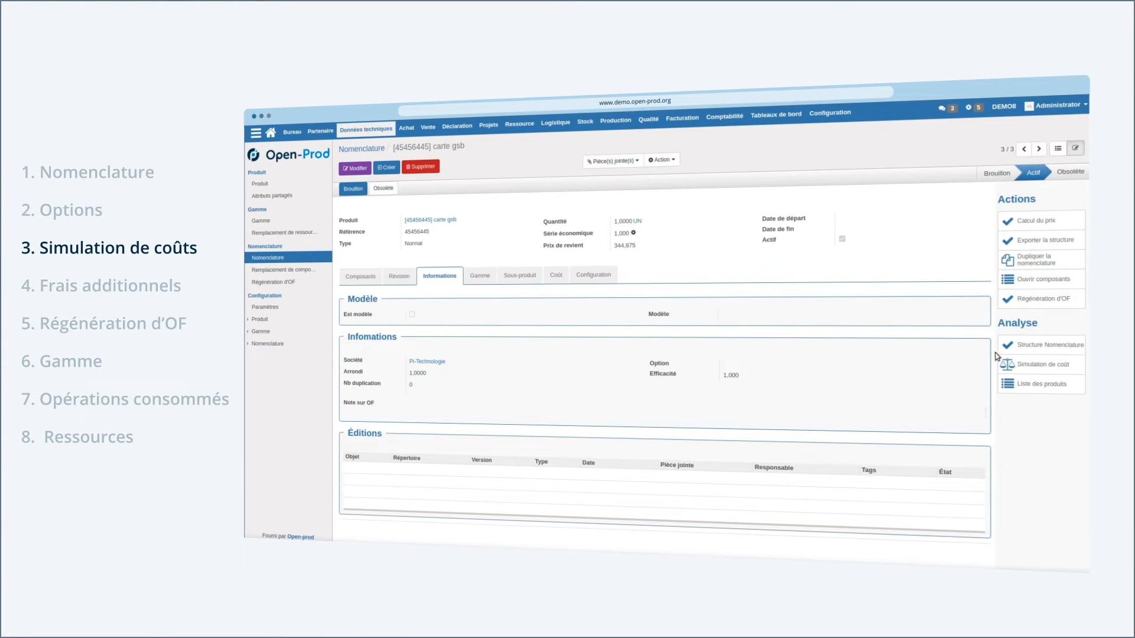
pyautogui.click(1036, 370)
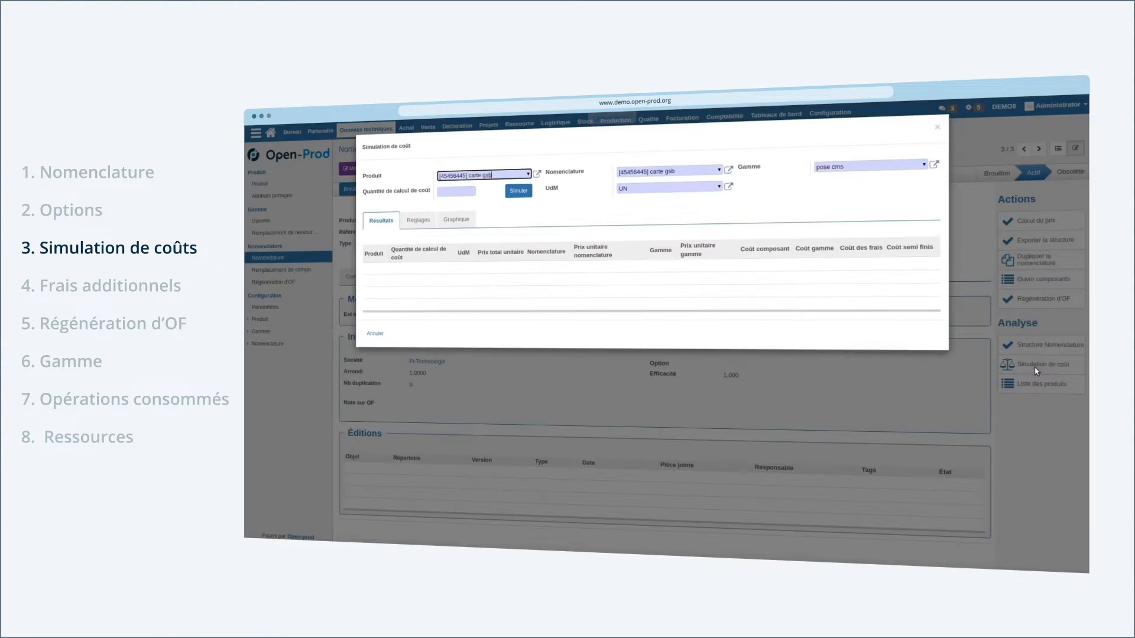
# - Simulate the cost of carte gsb for calculation quantities of 1 and 5
pyautogui.click(439, 191)
pyautogui.write('1')
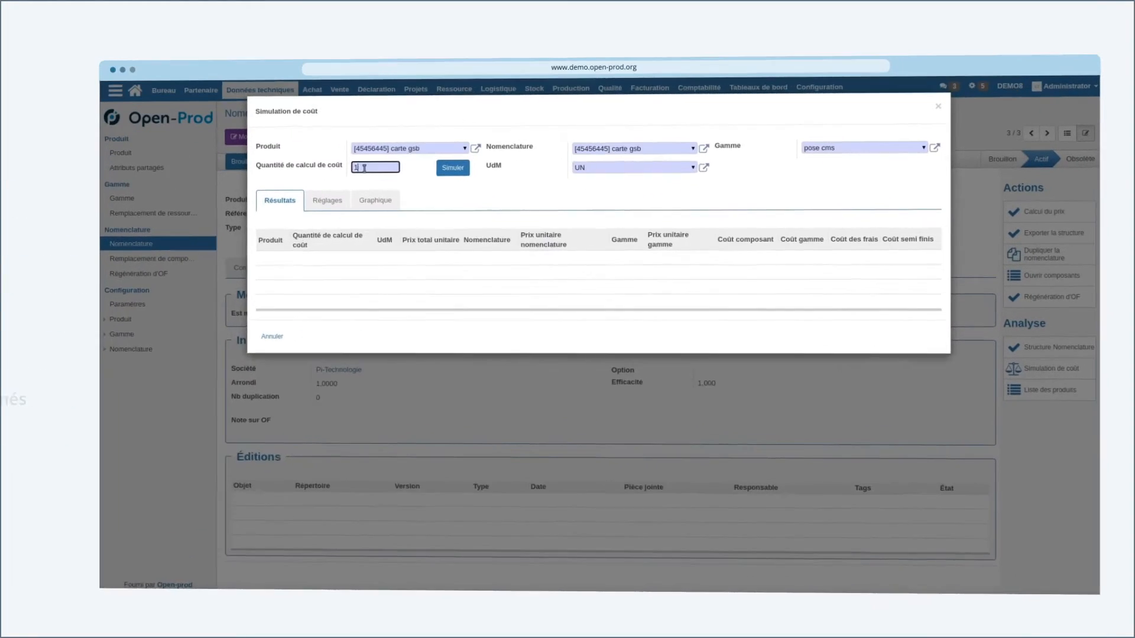
pyautogui.click(515, 190)
pyautogui.doubleClick(440, 191)
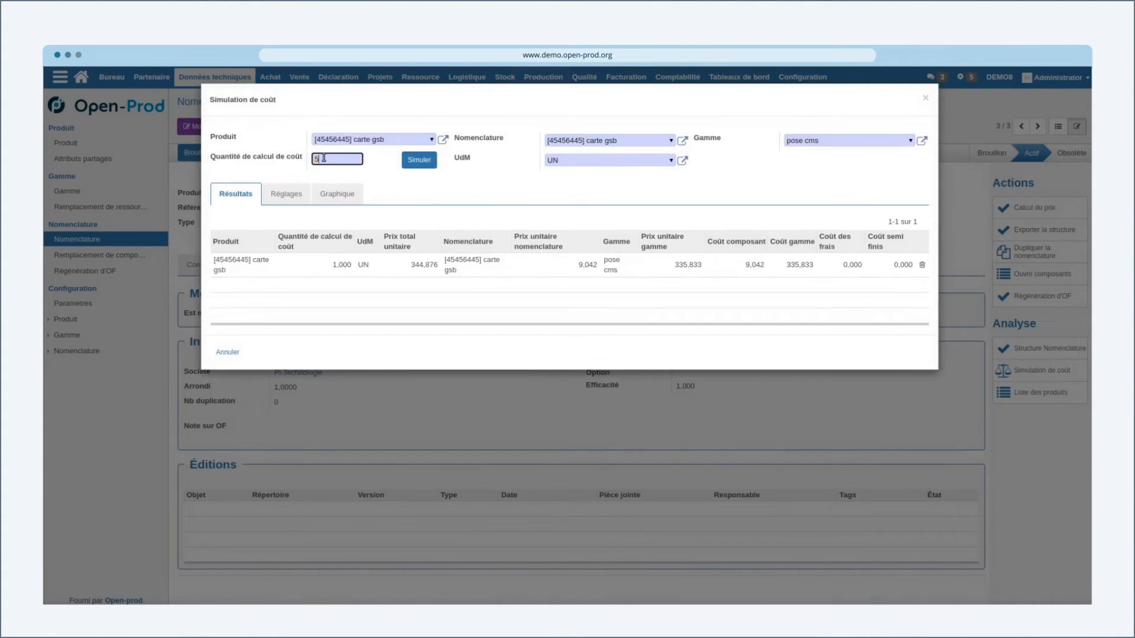
pyautogui.write('5')
pyautogui.click(419, 159)
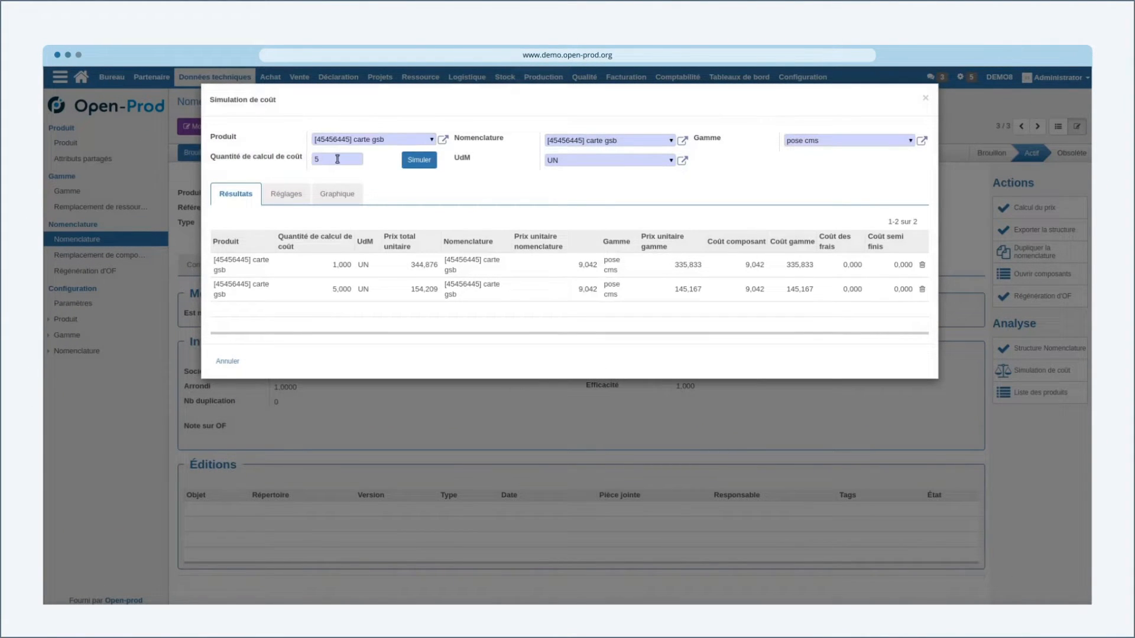
# - Add cost simulations of carte gsb for quantities of 10, 50 and 100
pyautogui.doubleClick(337, 159)
pyautogui.write('10')
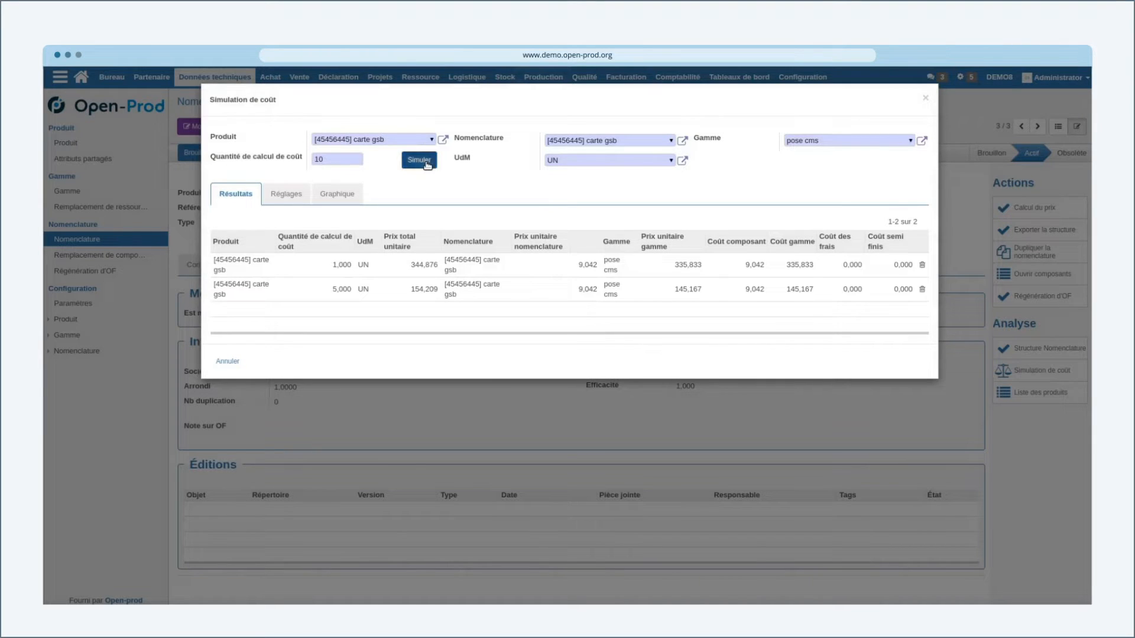
pyautogui.click(419, 160)
pyautogui.doubleClick(335, 160)
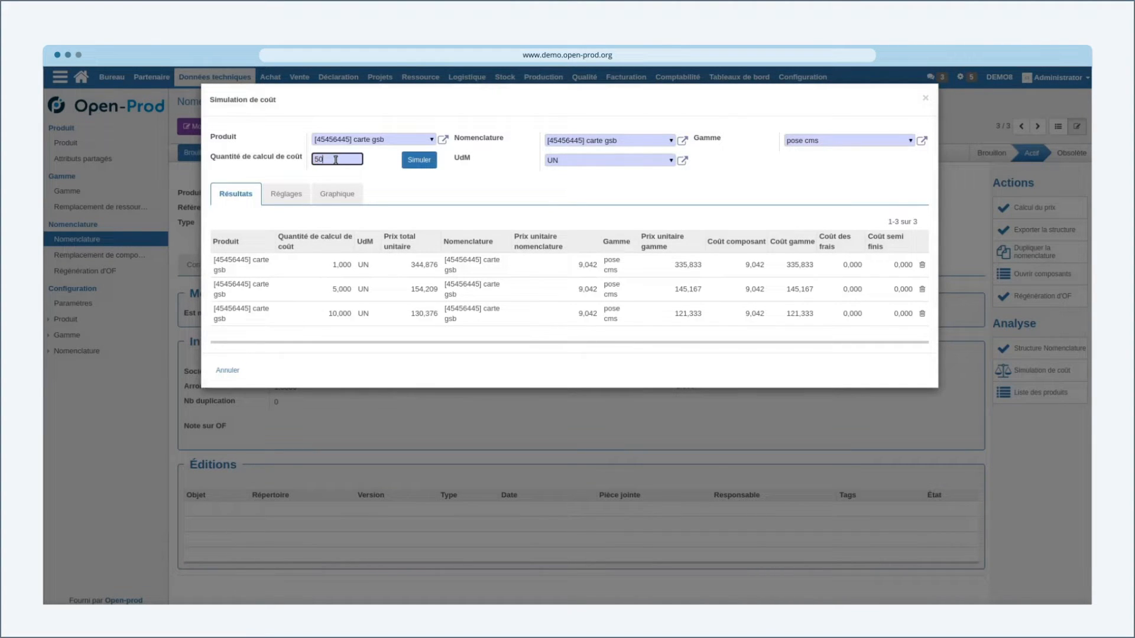
pyautogui.click(419, 160)
pyautogui.doubleClick(319, 159)
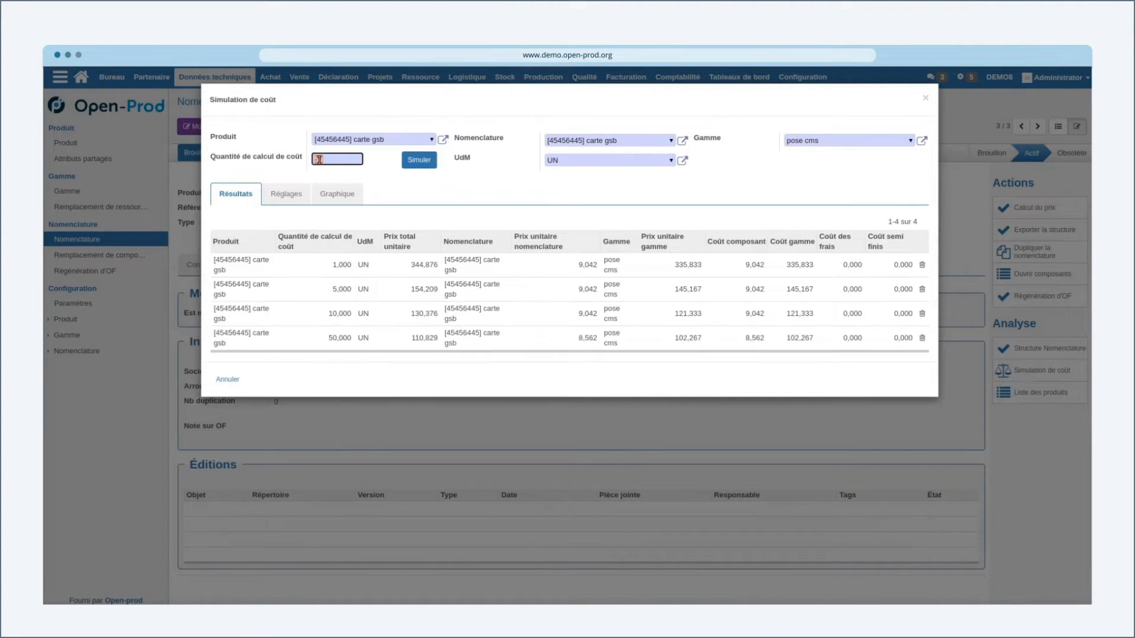
pyautogui.write('100')
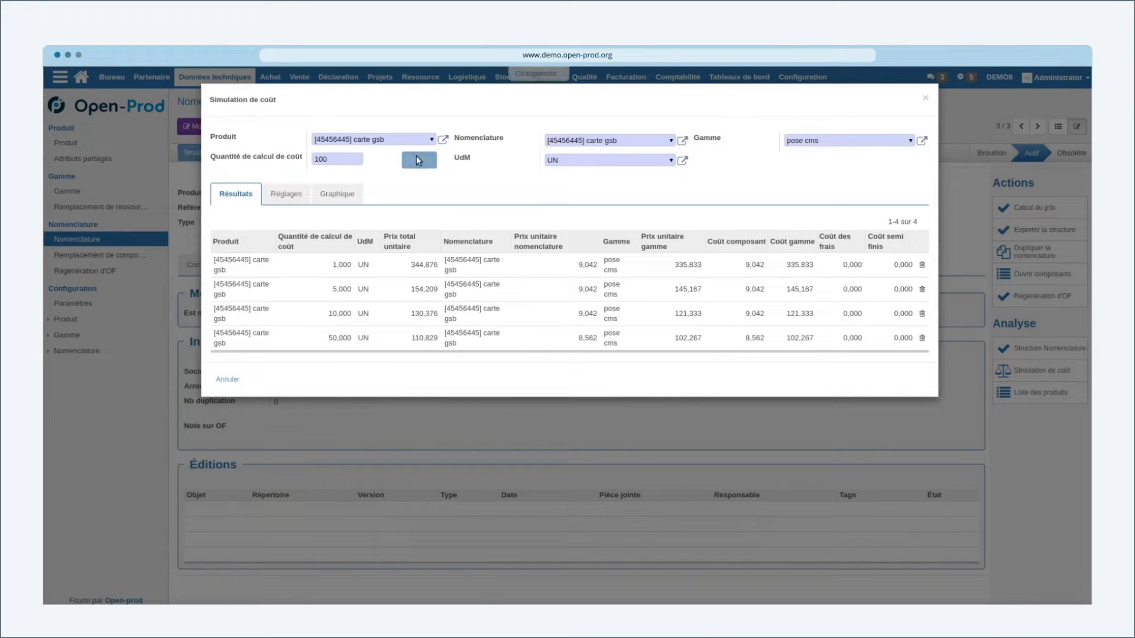
pyautogui.click(416, 155)
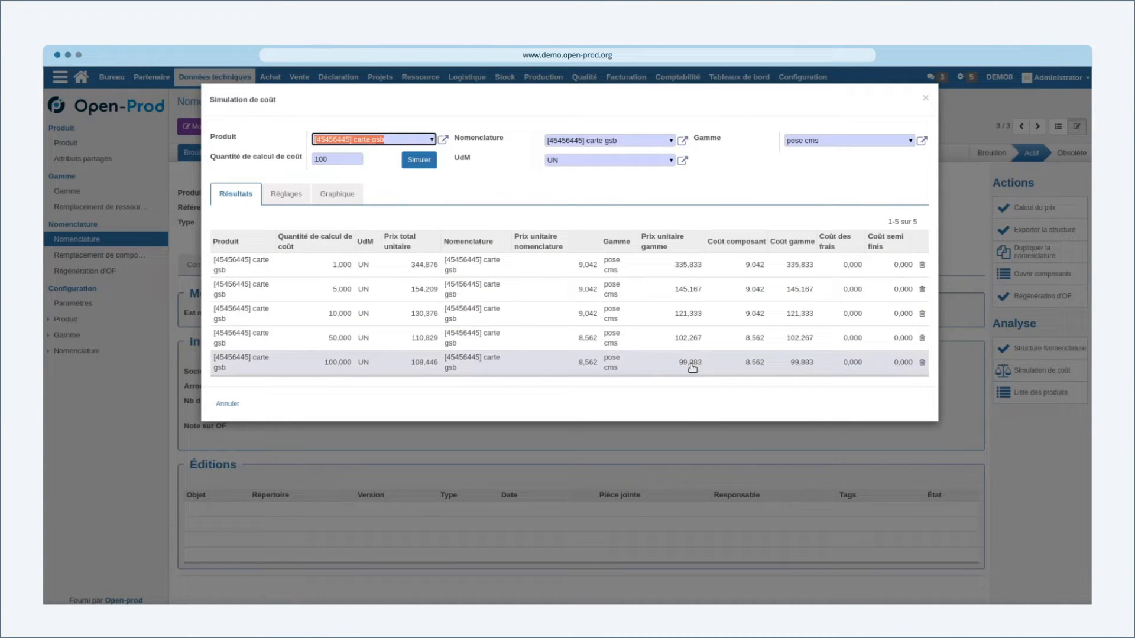
# - Examine the graph of the simulated costs per quantity, then close the cost simulation
pyautogui.click(340, 193)
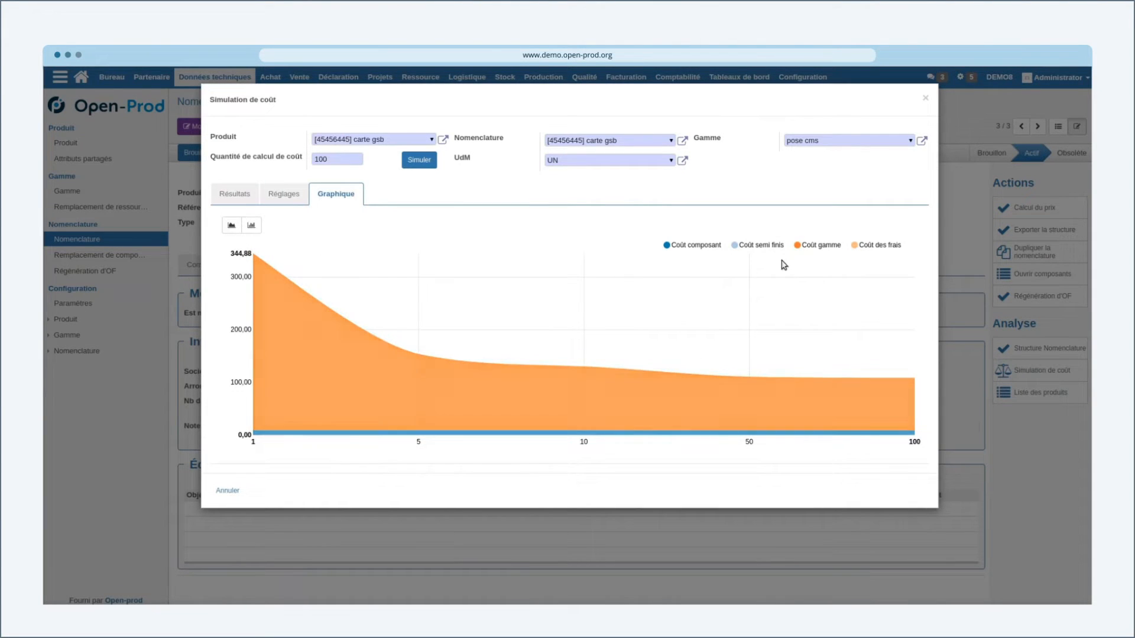
pyautogui.moveTo(888, 385)
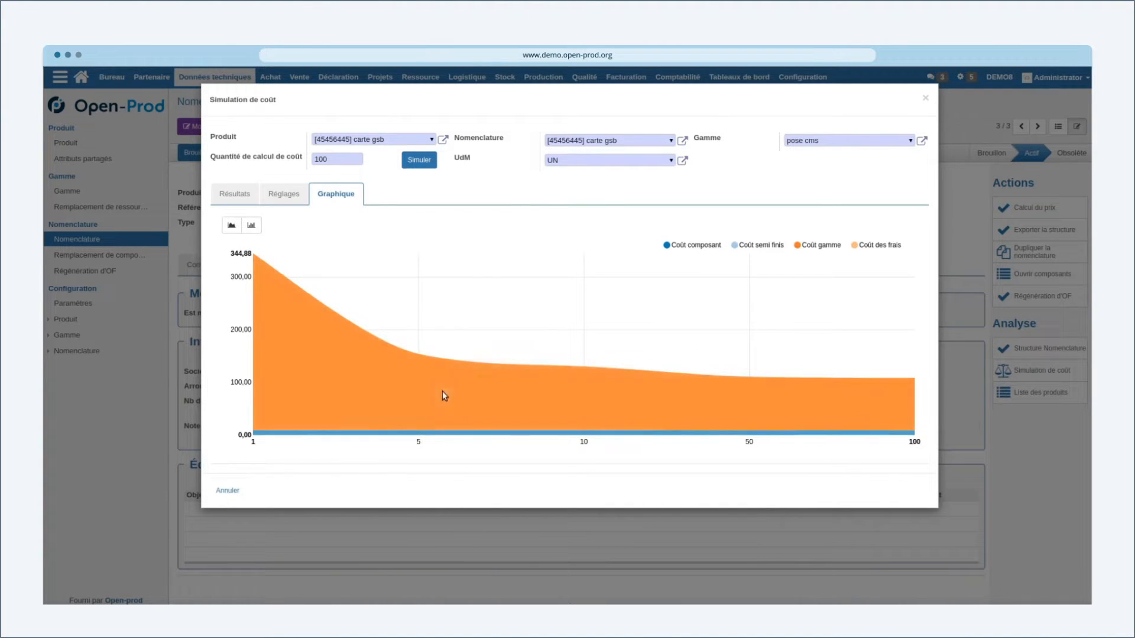
pyautogui.click(925, 101)
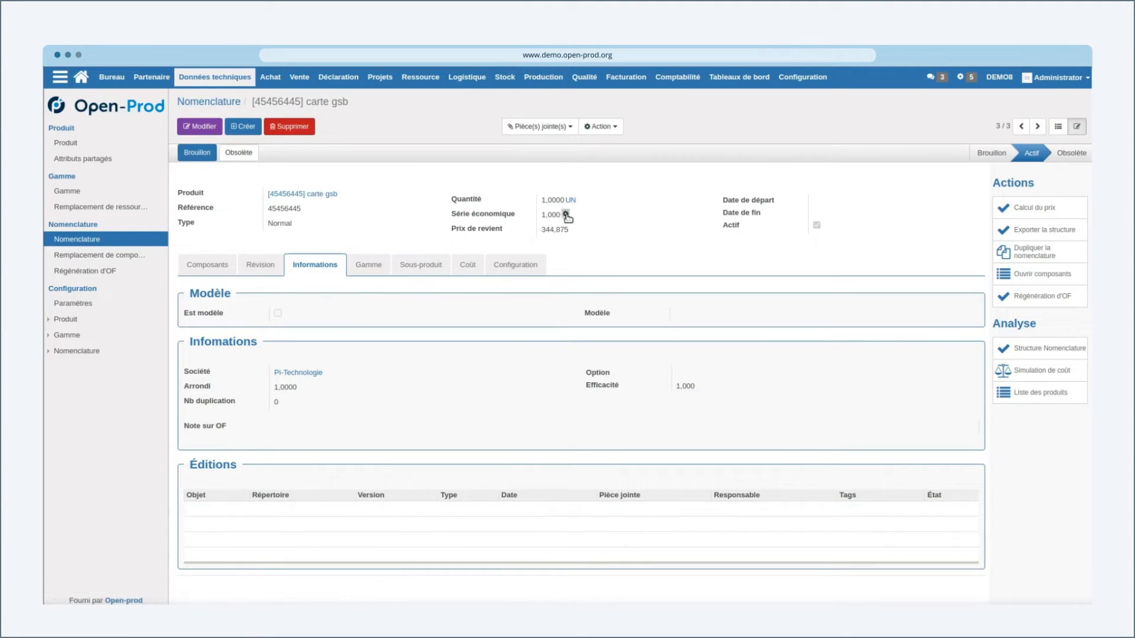
# - Change carte gsb's Série économique to 10 and display its cost details
pyautogui.click(566, 214)
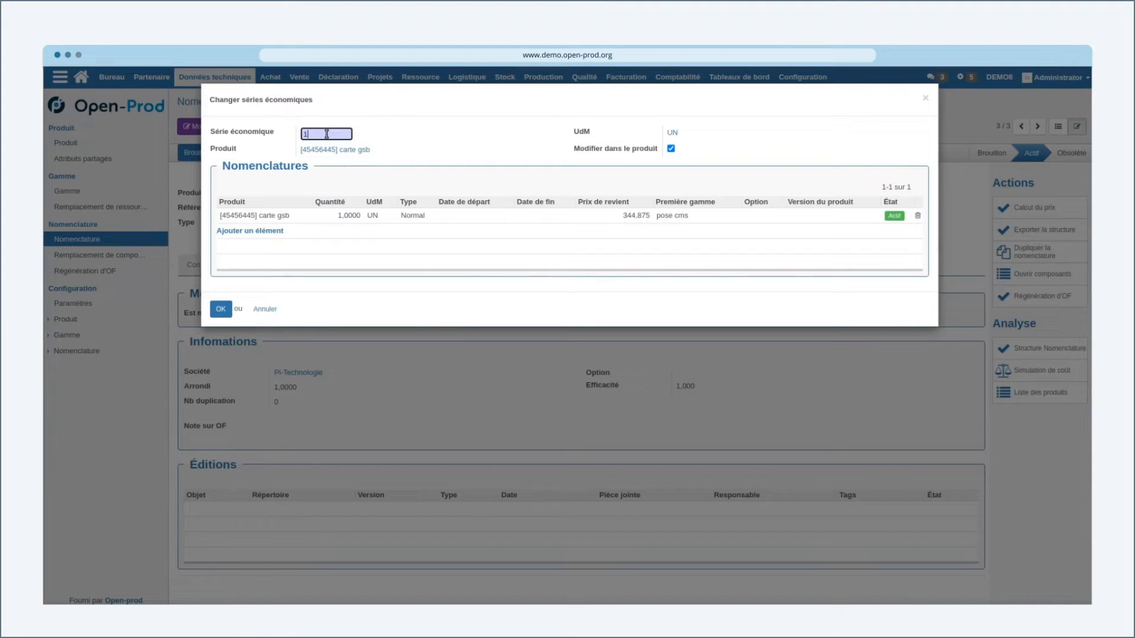
pyautogui.click(223, 308)
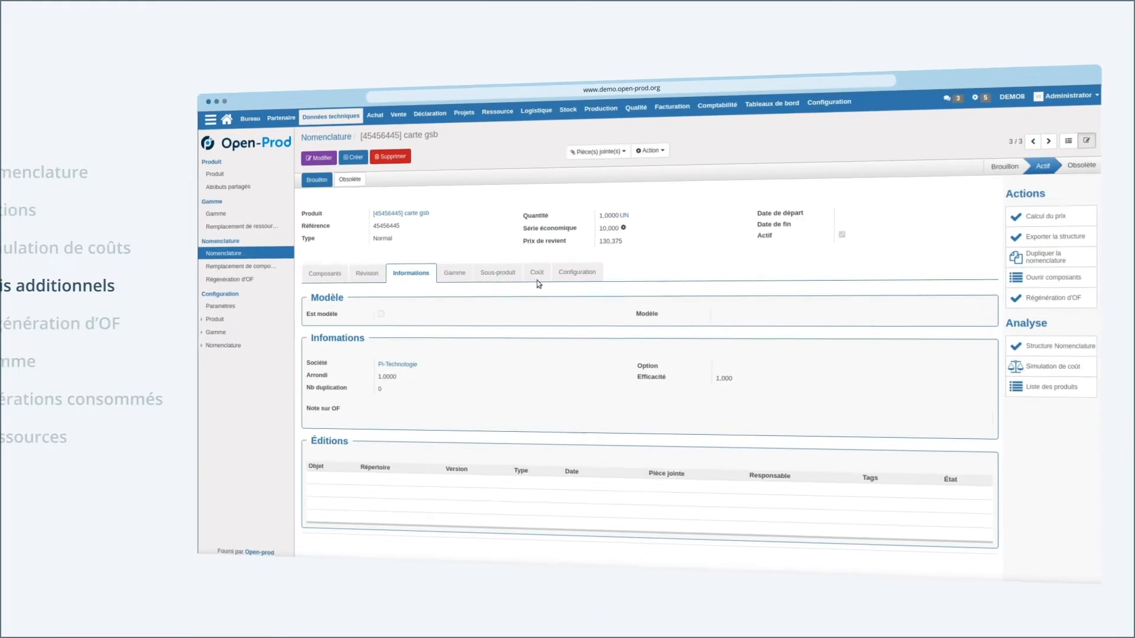
pyautogui.click(554, 276)
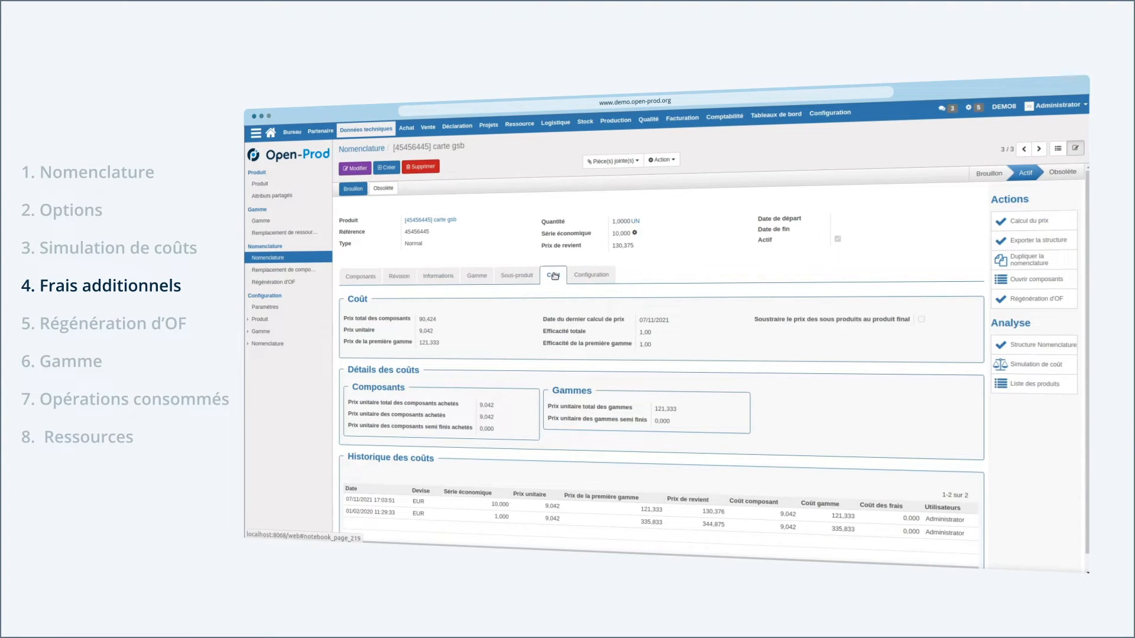
# - Search the configuration's applications for "frais" and install the Frais additionnels module
pyautogui.click(830, 112)
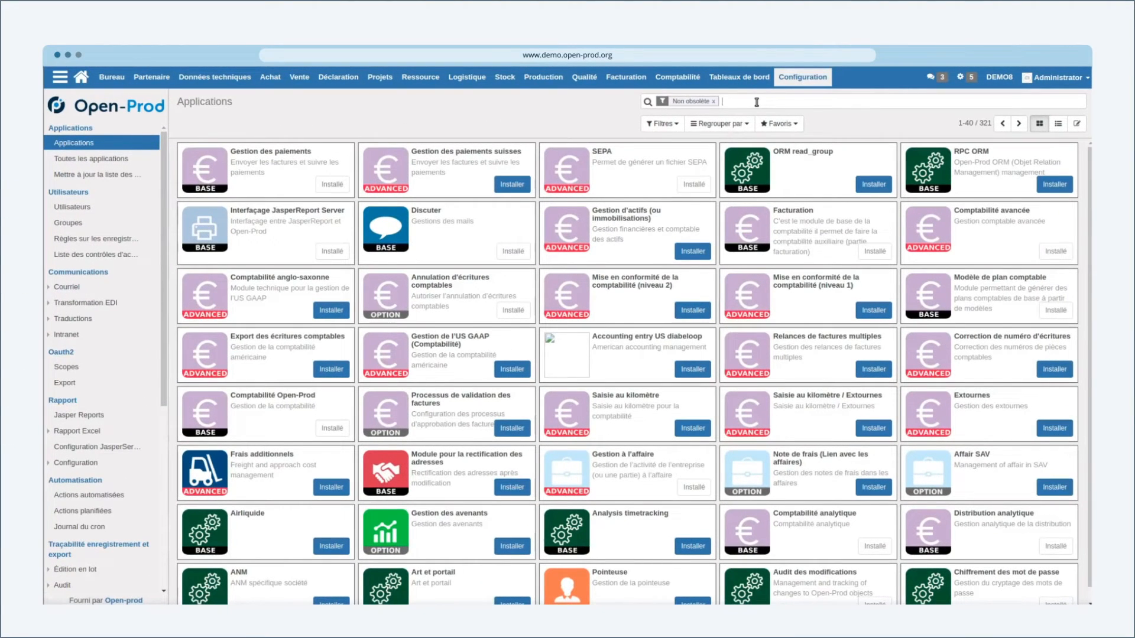
pyautogui.write('frais')
pyautogui.press('Return')
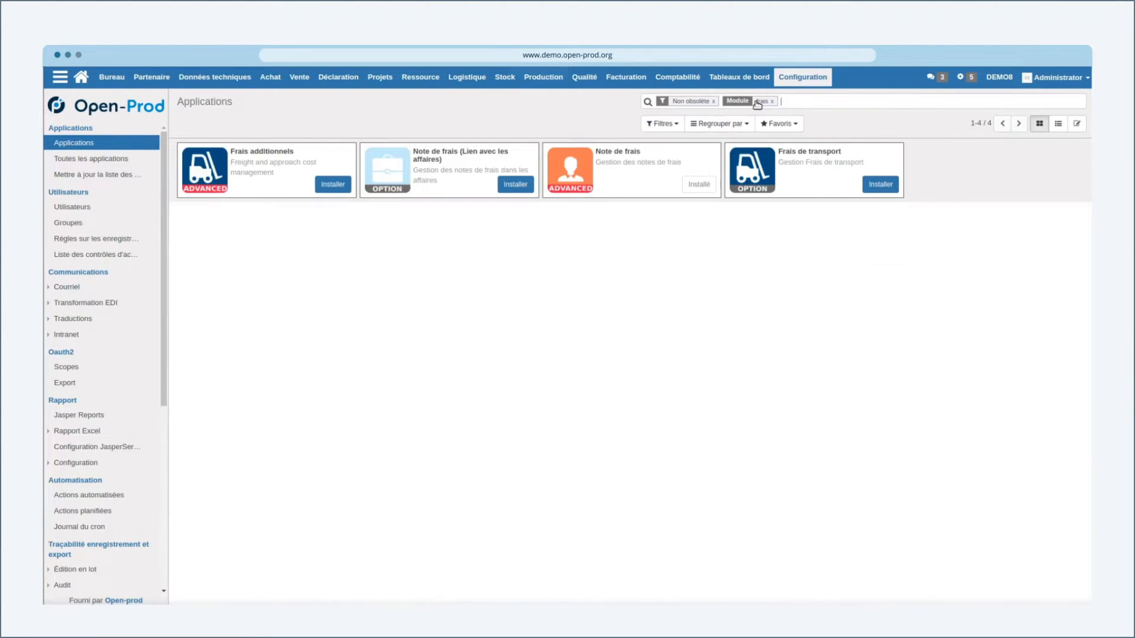
pyautogui.click(329, 184)
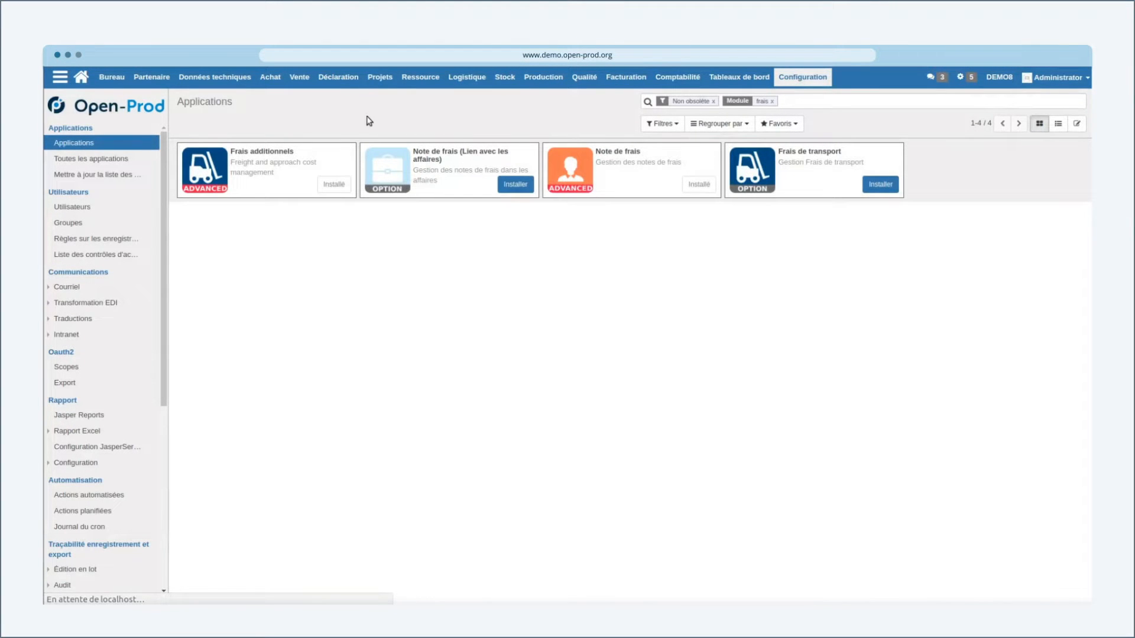
# - Filter the bills of materials by product "cart", open carte gsb and set it back to Brouillon
pyautogui.click(233, 79)
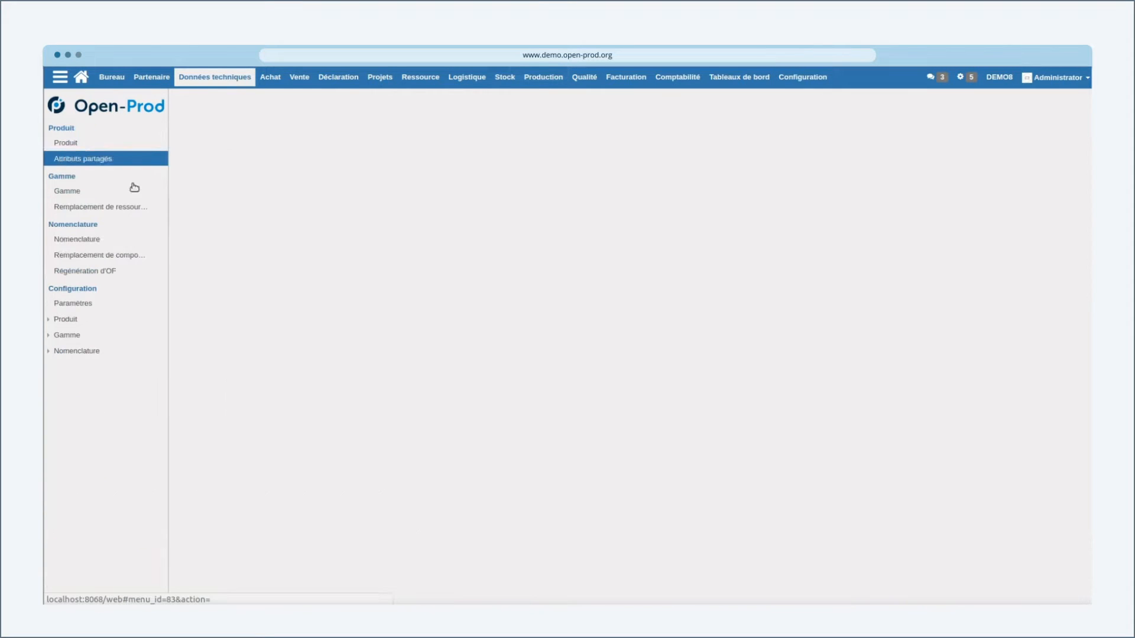
pyautogui.click(90, 246)
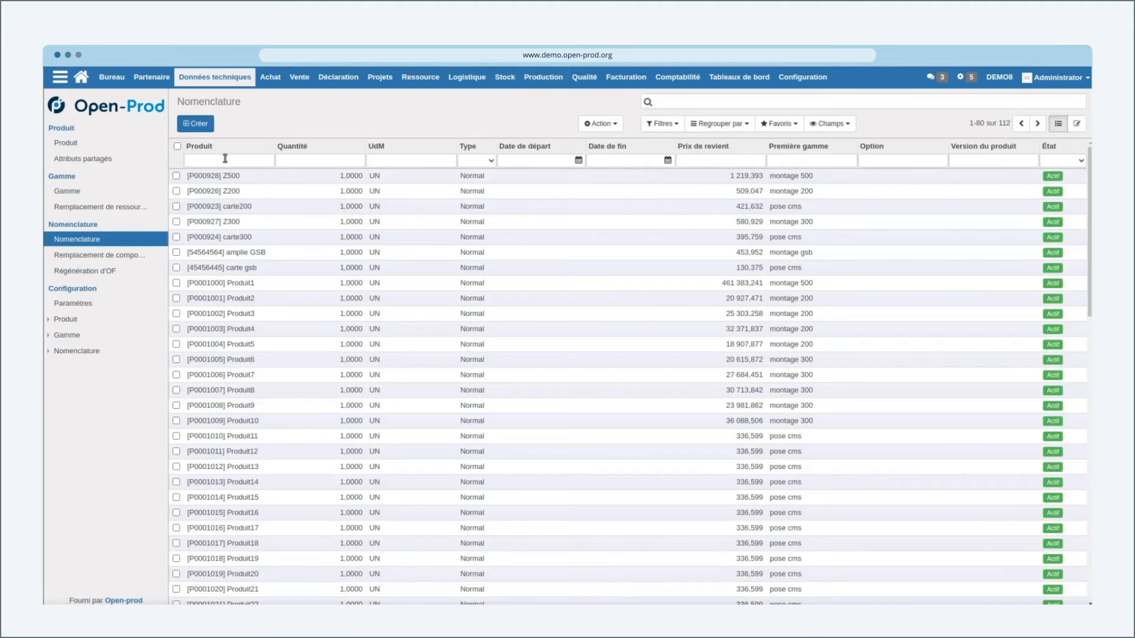
pyautogui.click(225, 158)
pyautogui.write('cart')
pyautogui.press('Return')
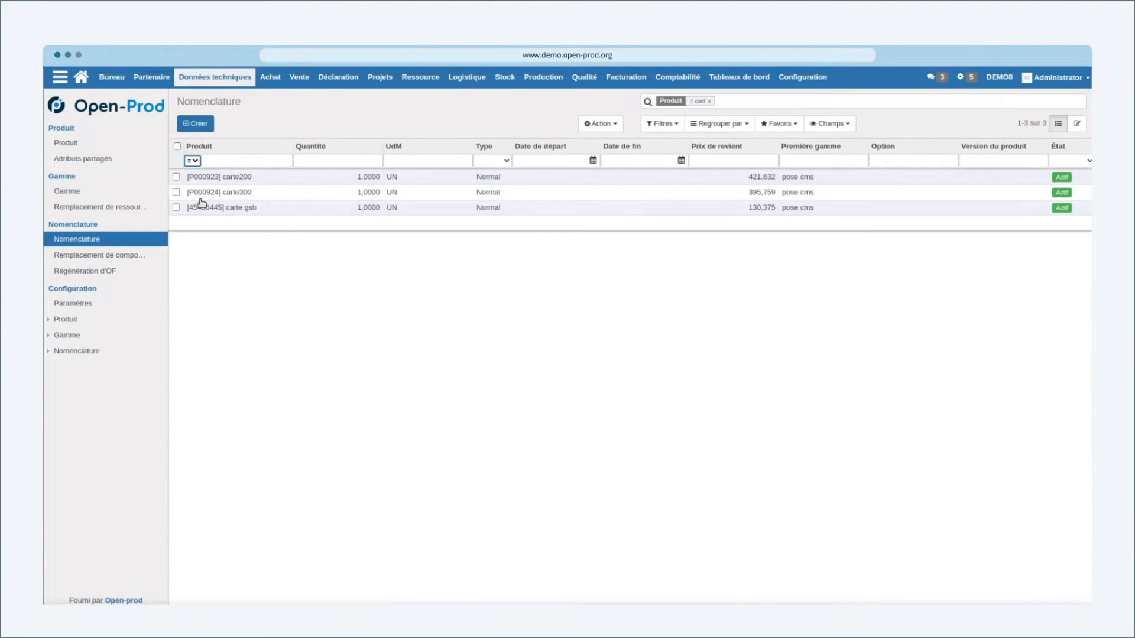
pyautogui.click(231, 215)
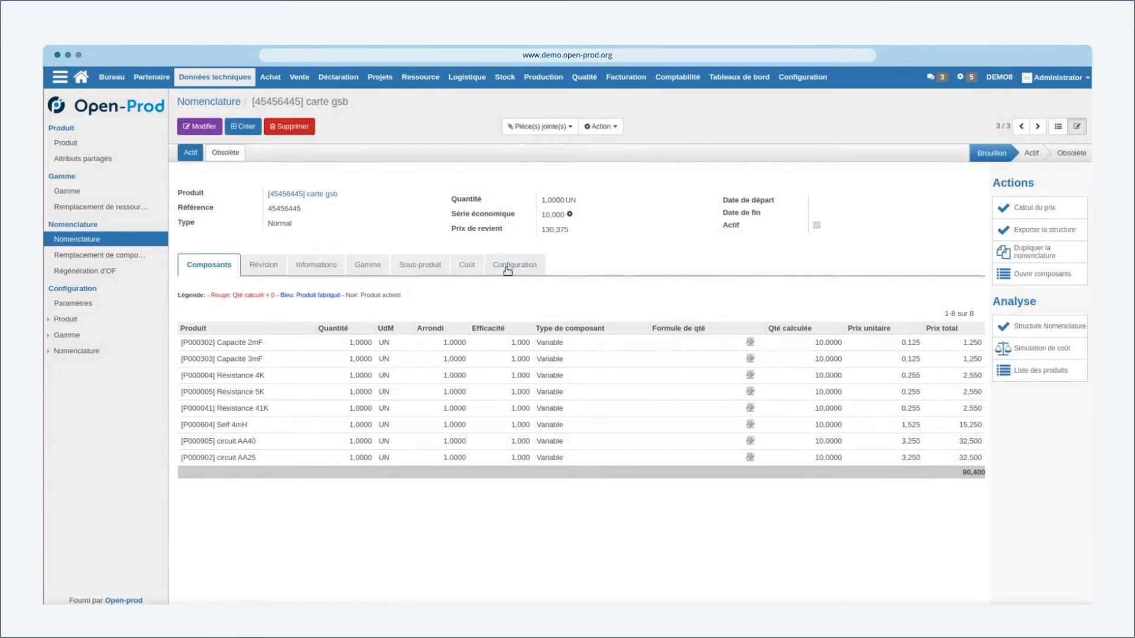
# - Edit carte gsb and try a Fixe globale fee line with value 50 under Gestion des frais
pyautogui.click(507, 266)
pyautogui.scroll(-5, 463, 313)
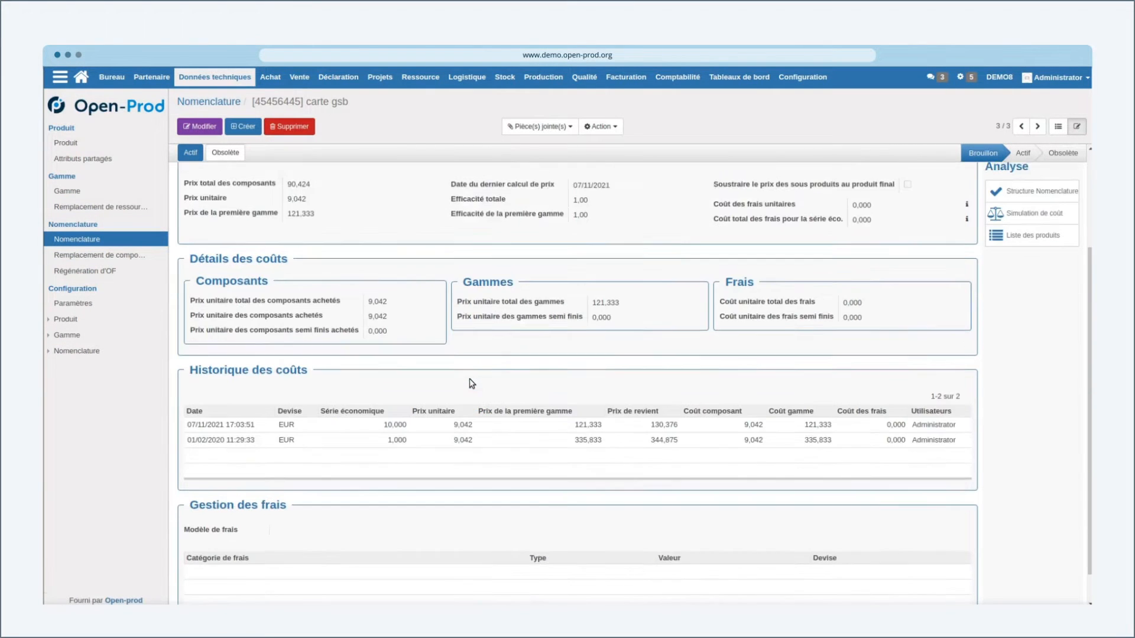
pyautogui.click(200, 125)
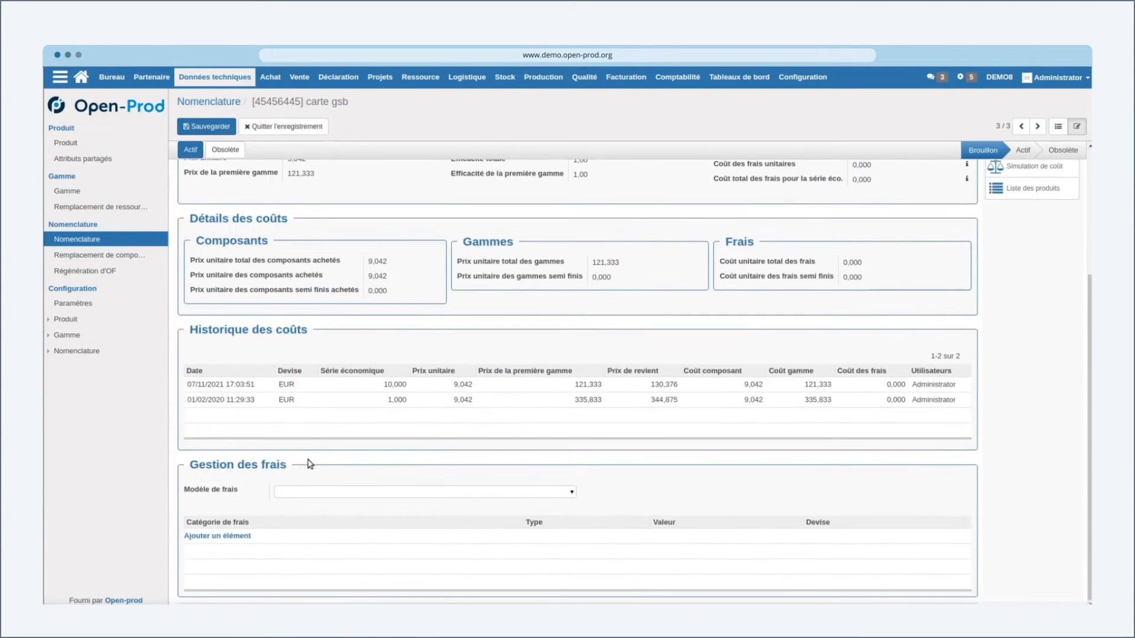
pyautogui.click(234, 535)
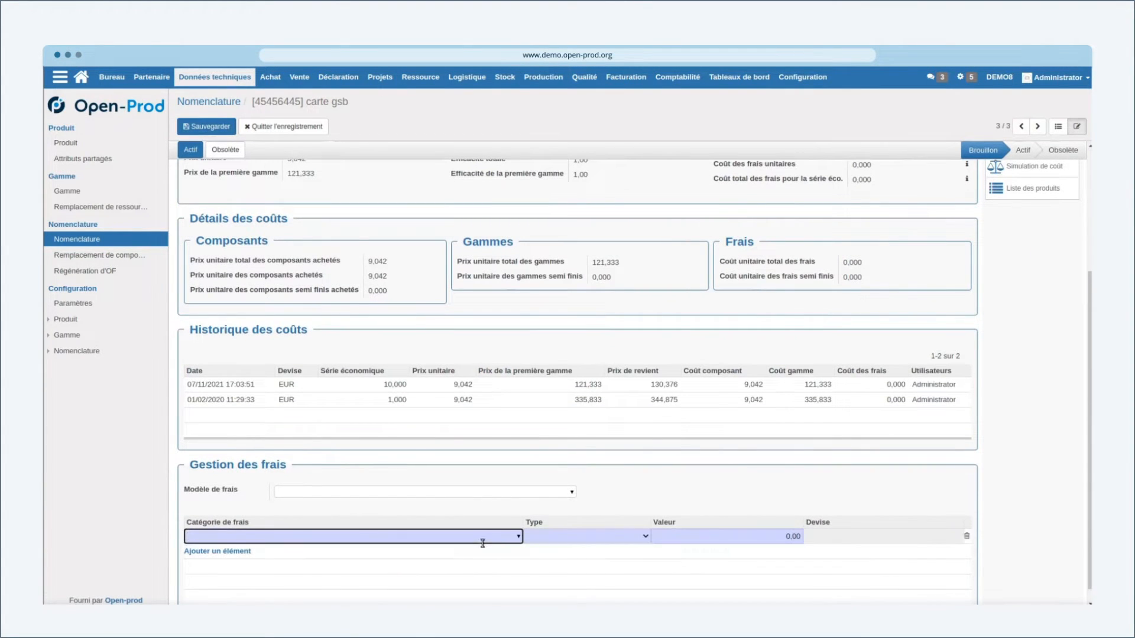
pyautogui.click(519, 536)
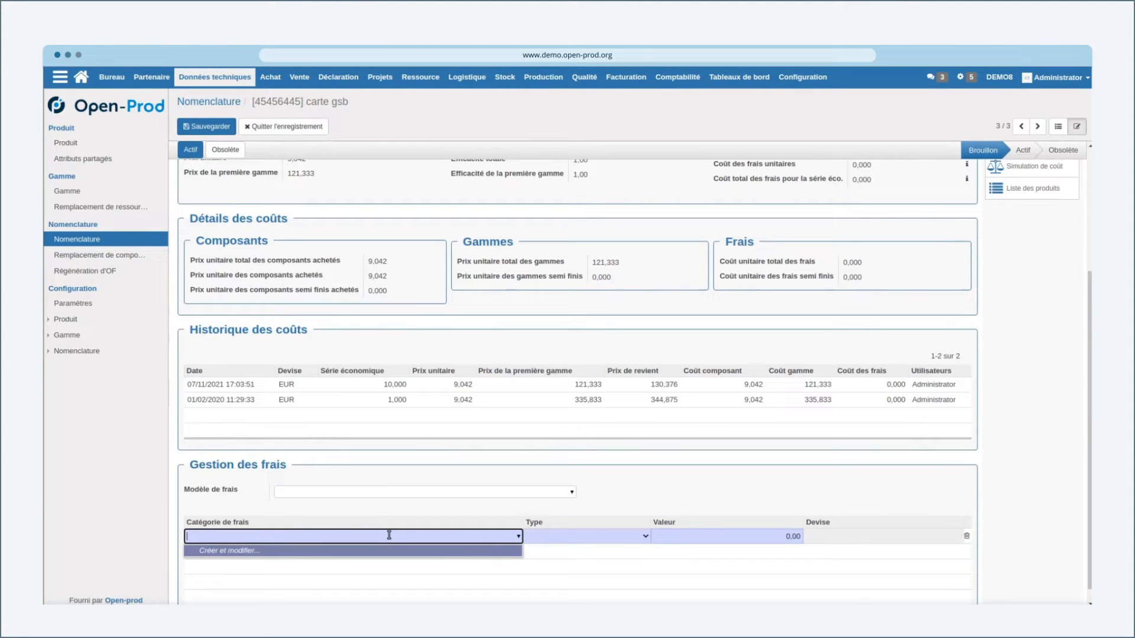
pyautogui.click(556, 536)
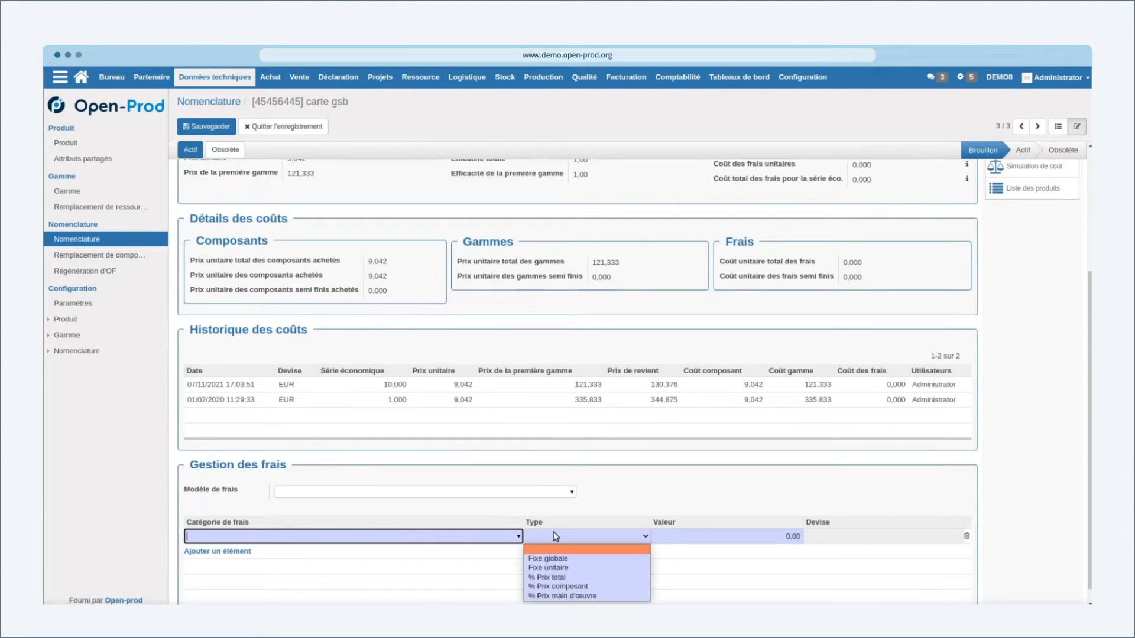
pyautogui.click(585, 559)
pyautogui.click(718, 537)
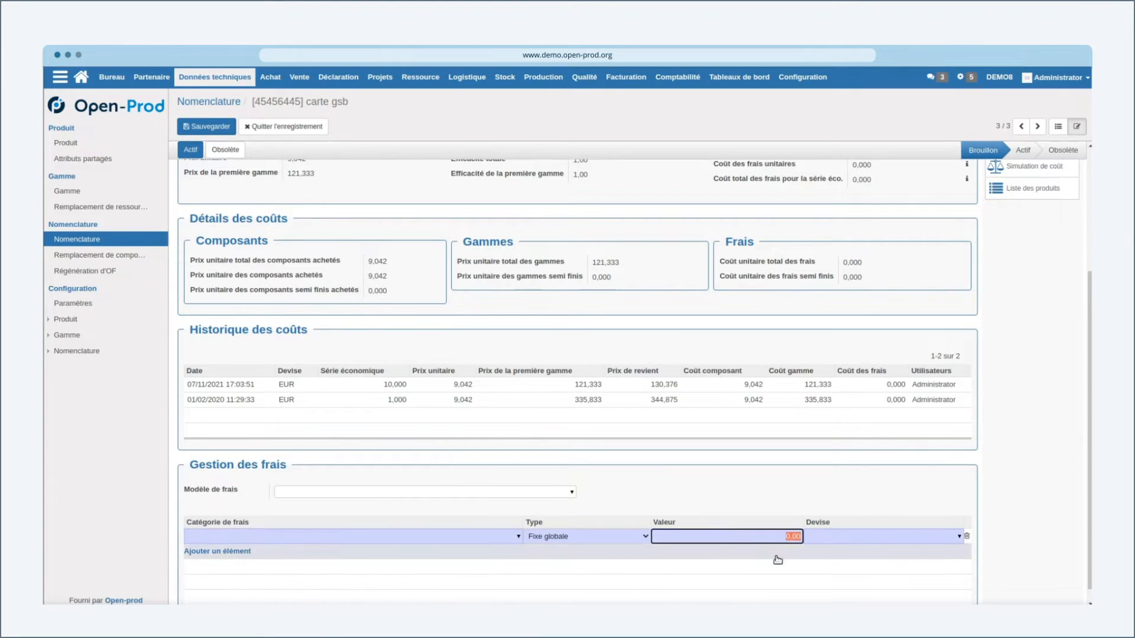
pyautogui.write('50')
# - Review the other fee types and delete the incomplete fee line, keeping the record in edit mode
pyautogui.click(601, 537)
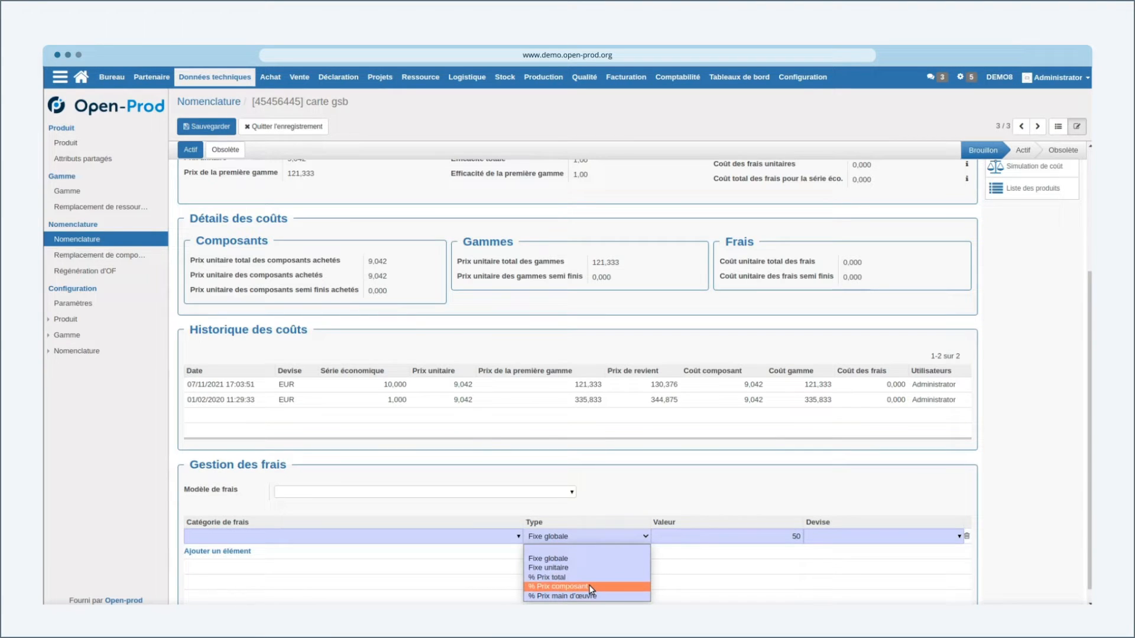
pyautogui.click(697, 493)
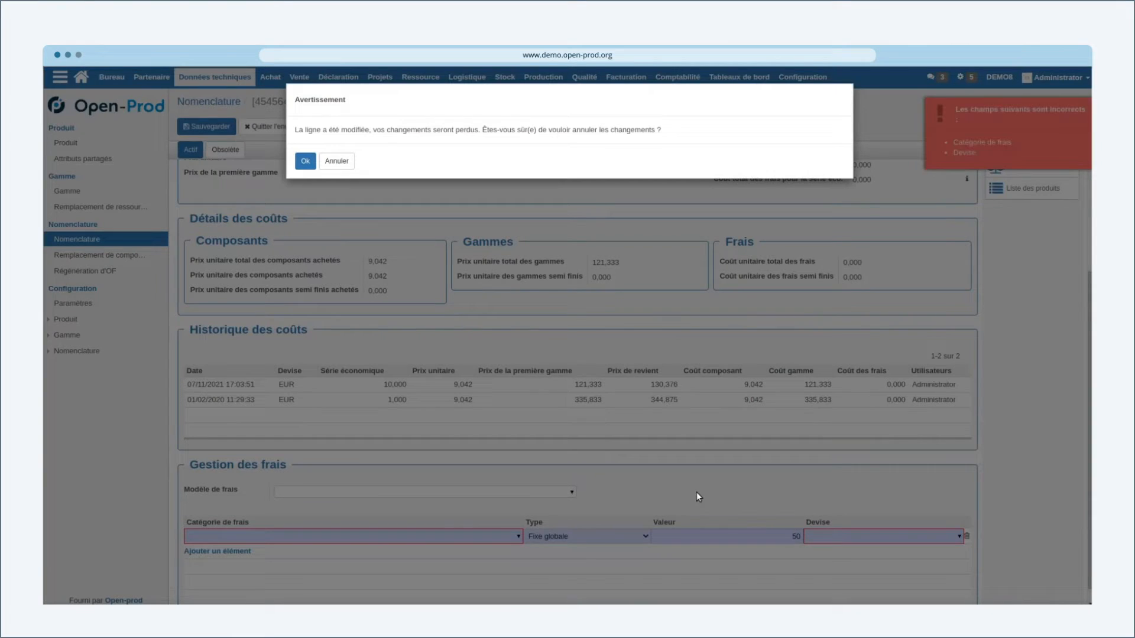
pyautogui.click(336, 160)
pyautogui.click(967, 537)
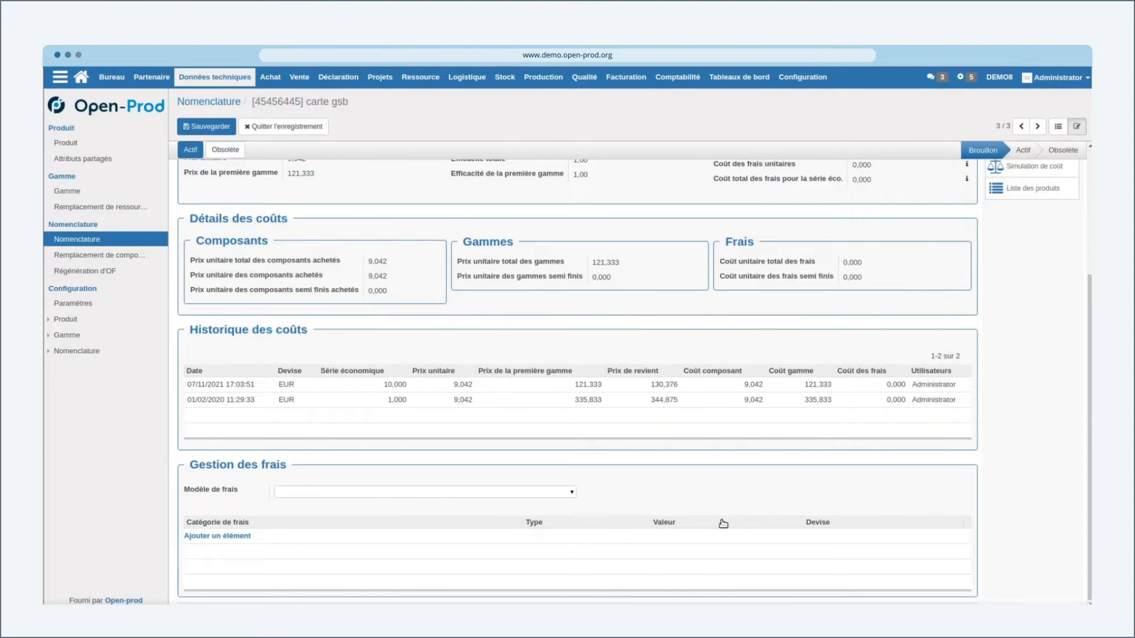
# - Export the structure of carte gsb and open the exported export_bom (1).xls file
pyautogui.scroll(3, 722, 523)
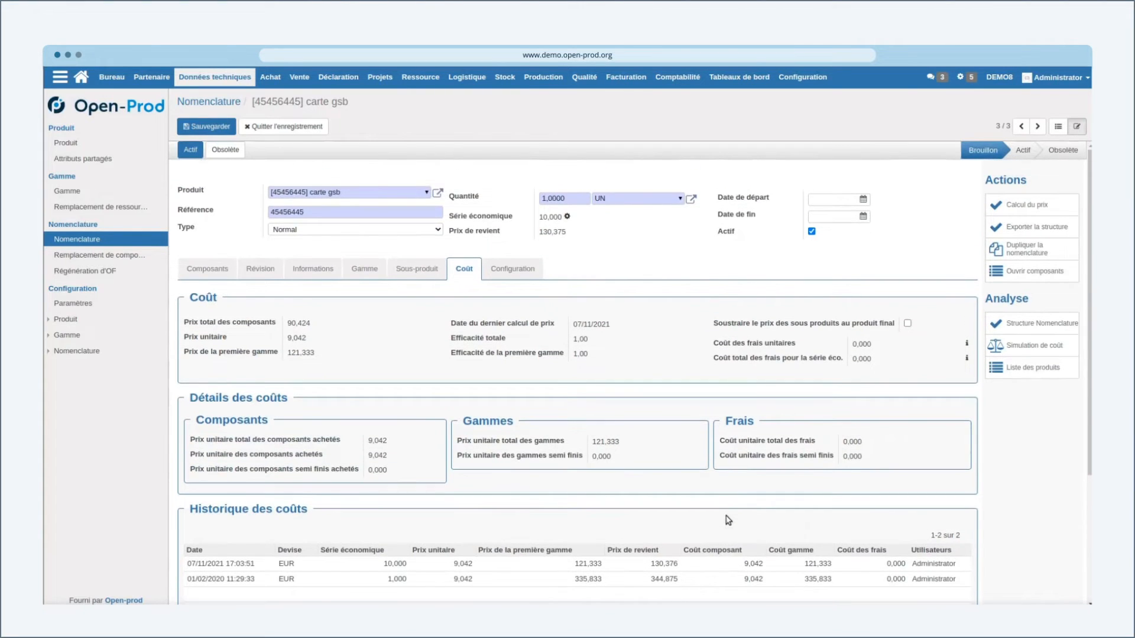
pyautogui.click(1029, 228)
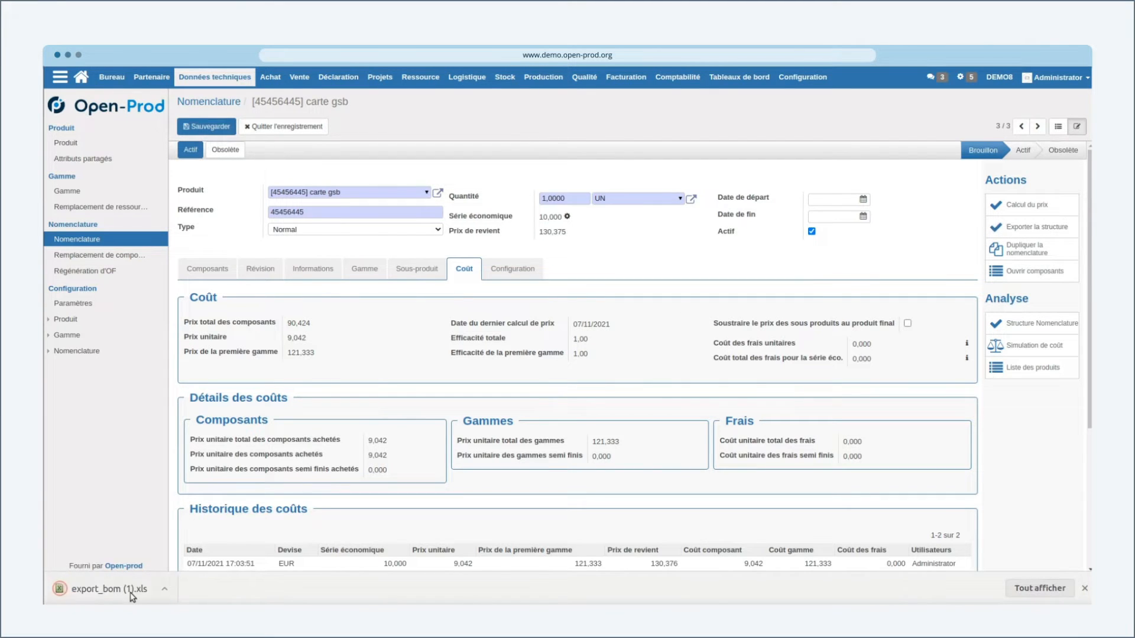
pyautogui.click(129, 589)
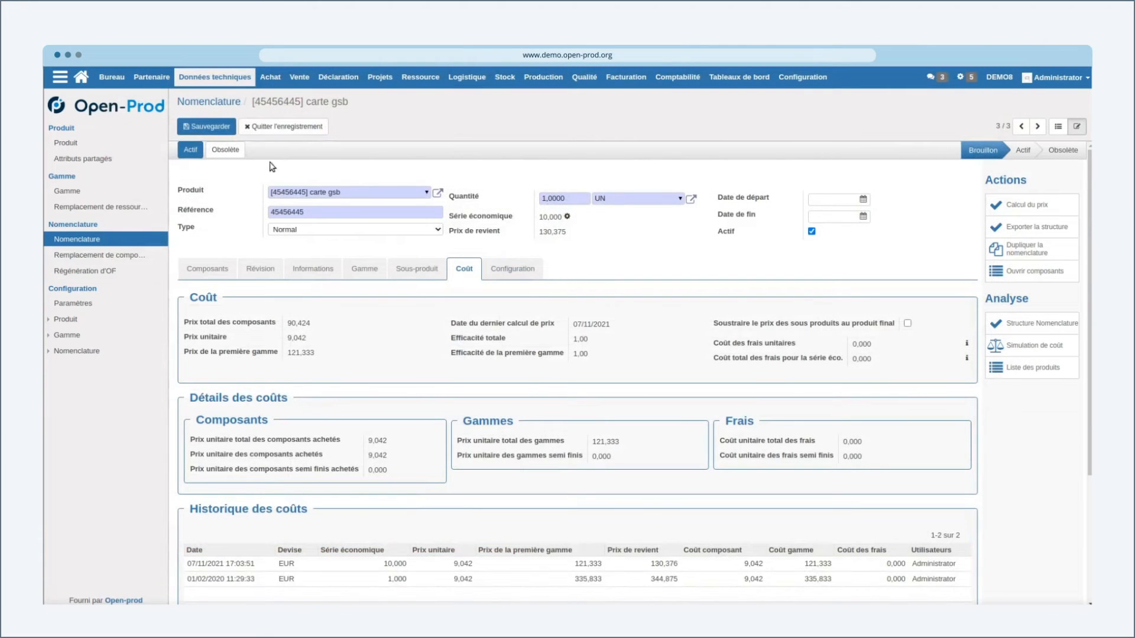
# - Set carte gsb's status to Actif and start a new Régénération d'OF from it
pyautogui.click(199, 151)
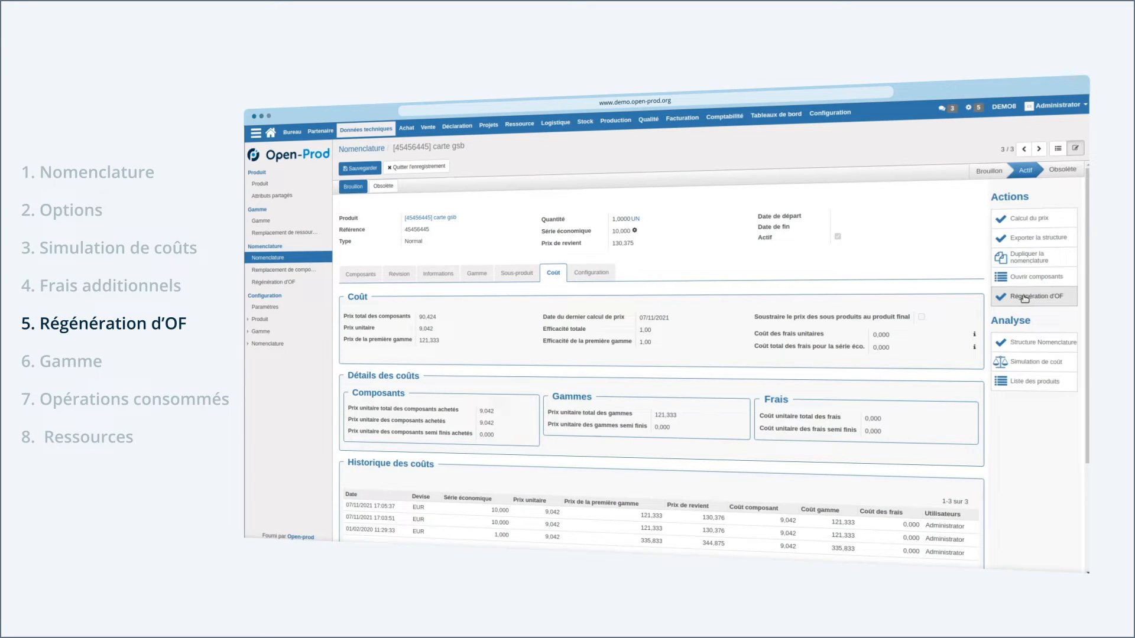
pyautogui.click(1024, 297)
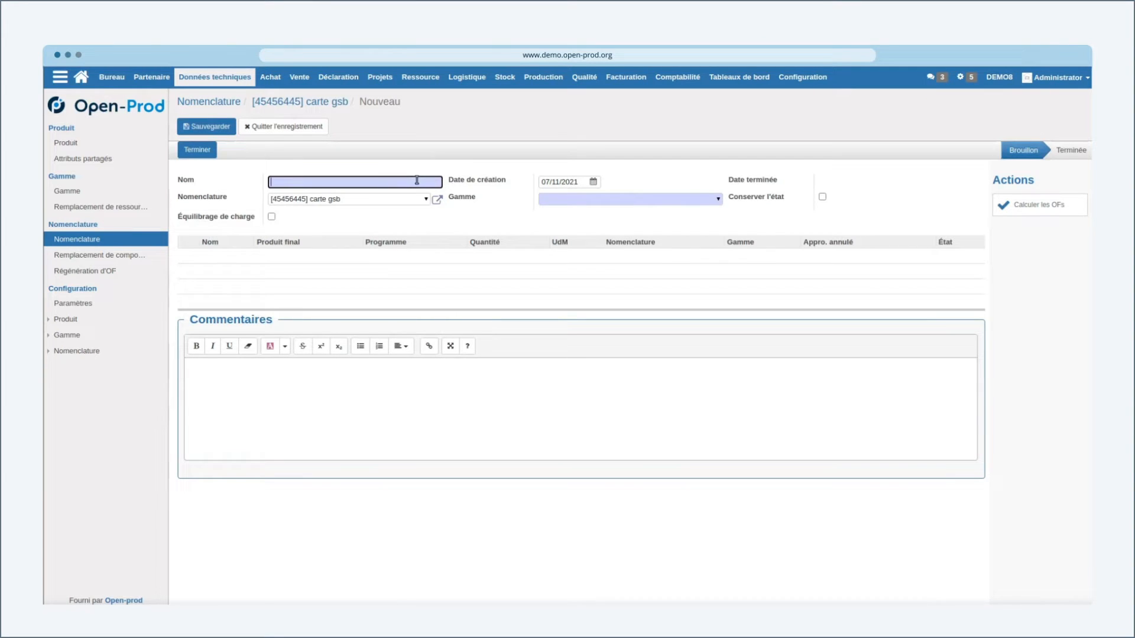
# - Name the OF regeneration test, set its Gamme to pose cms and calculate the OFs
pyautogui.write('test')
pyautogui.click(1053, 212)
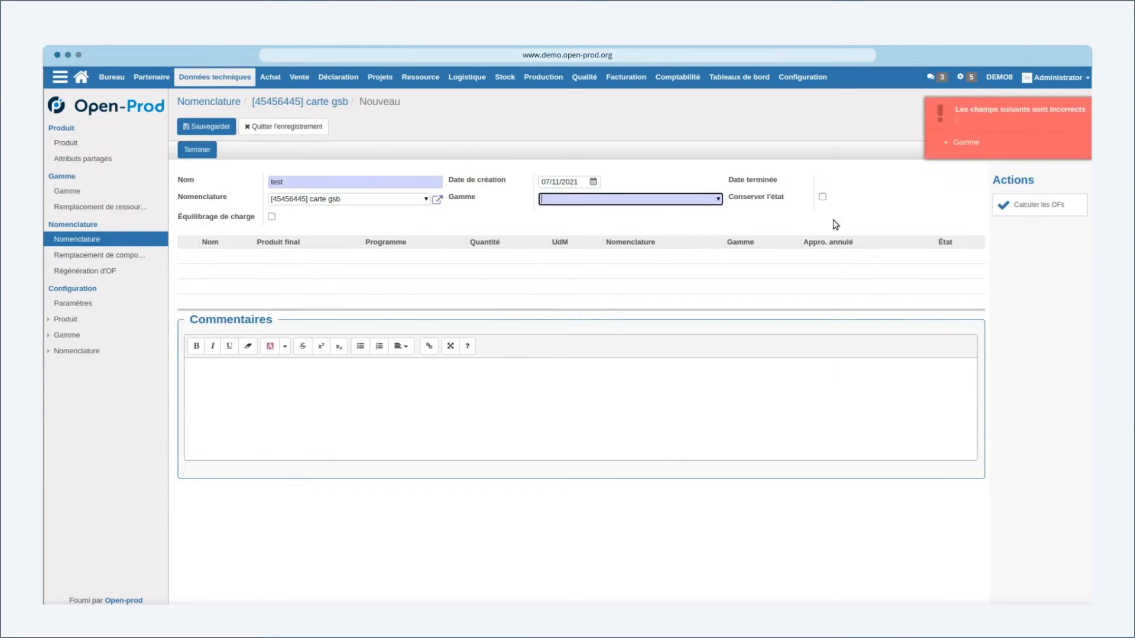
pyautogui.click(717, 200)
pyautogui.click(623, 215)
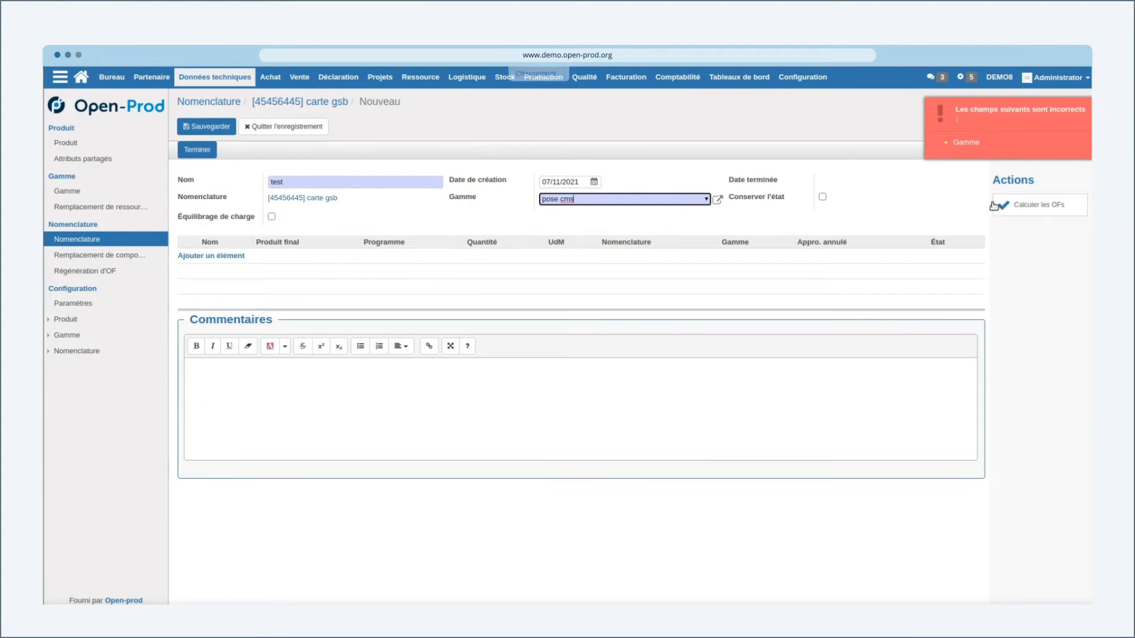
pyautogui.click(1039, 204)
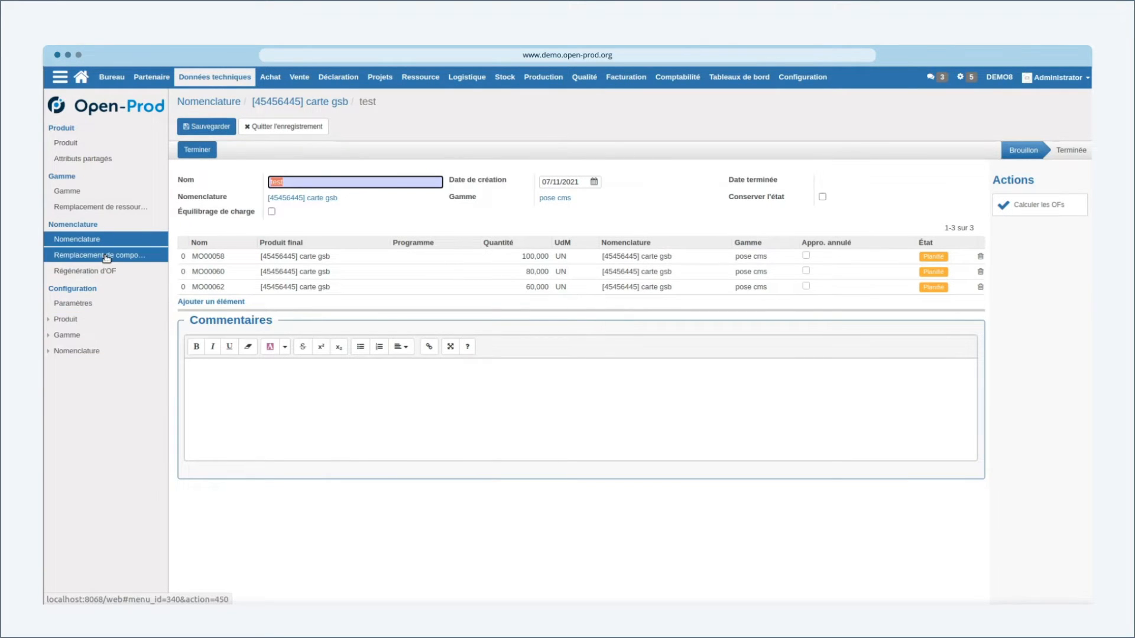
# - Start a new component replacement of type Remplacer and choose [P000902] circuit AA25 as the component to replace
pyautogui.click(76, 255)
pyautogui.click(197, 125)
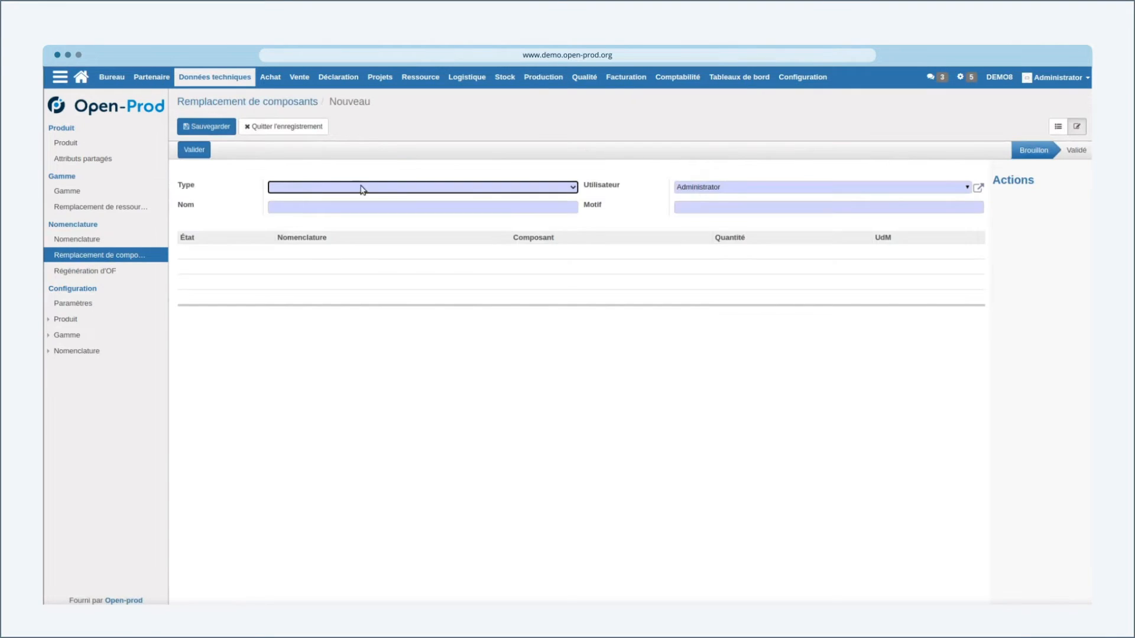
pyautogui.click(558, 192)
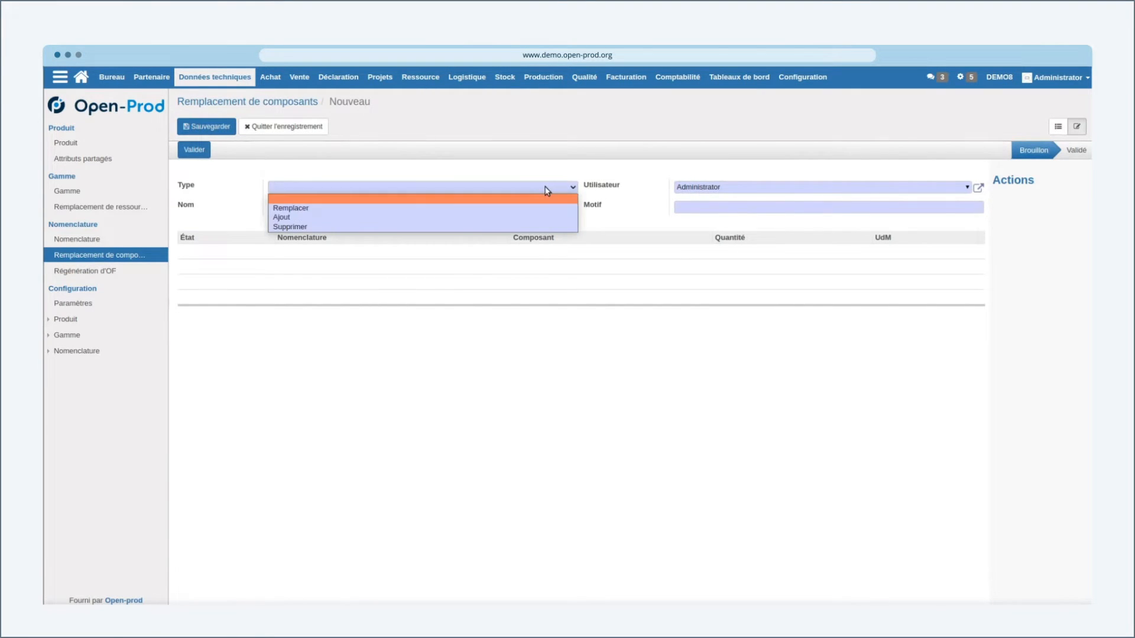
pyautogui.click(480, 211)
pyautogui.click(481, 211)
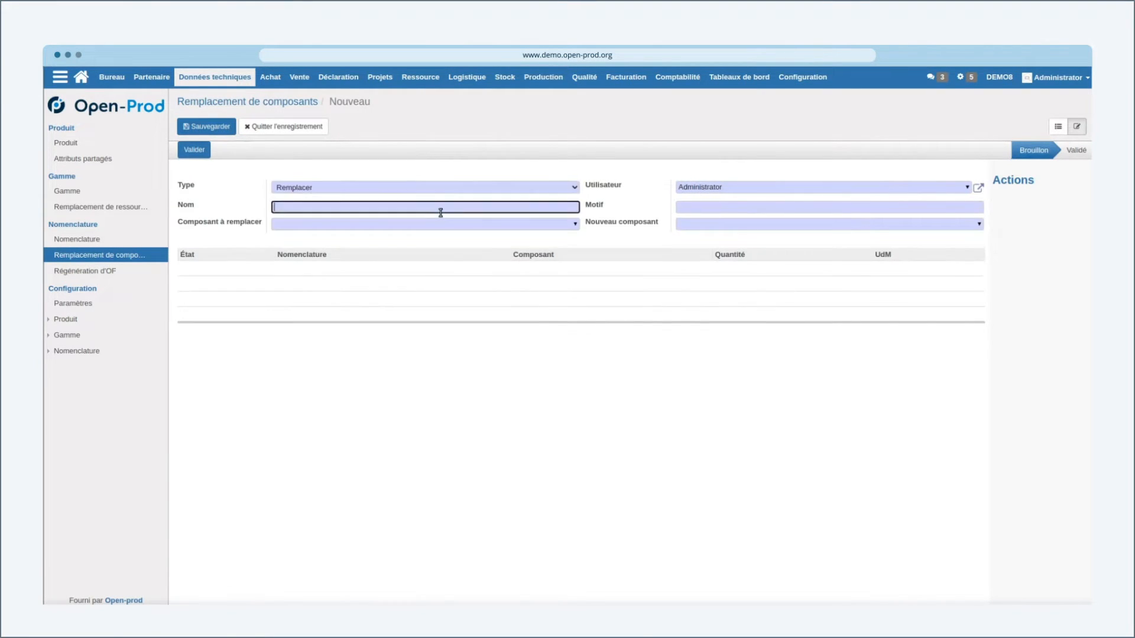
pyautogui.click(332, 227)
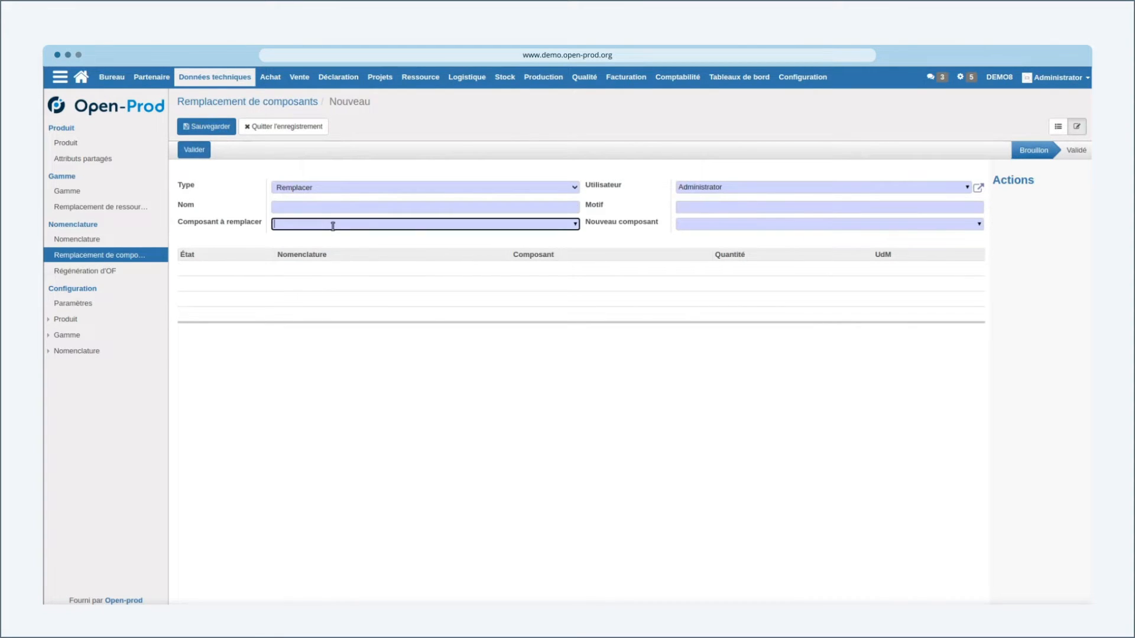
pyautogui.write('cir')
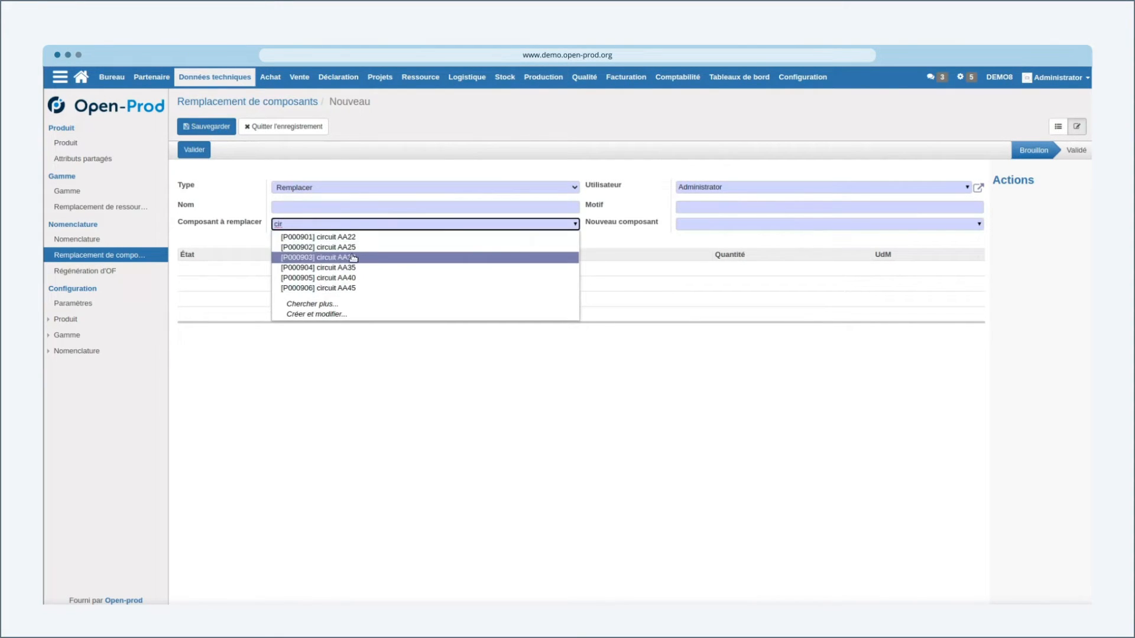
pyautogui.click(353, 248)
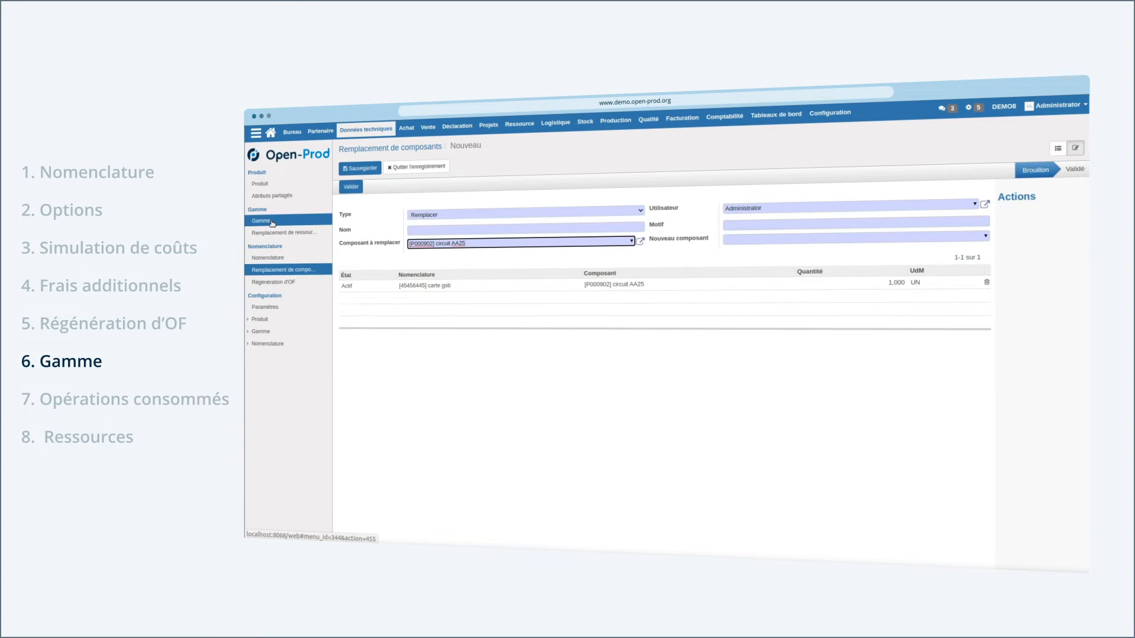
# - Discard the unsaved component replacement and open the montage gsb routing in edit mode with status Brouillon
pyautogui.click(273, 222)
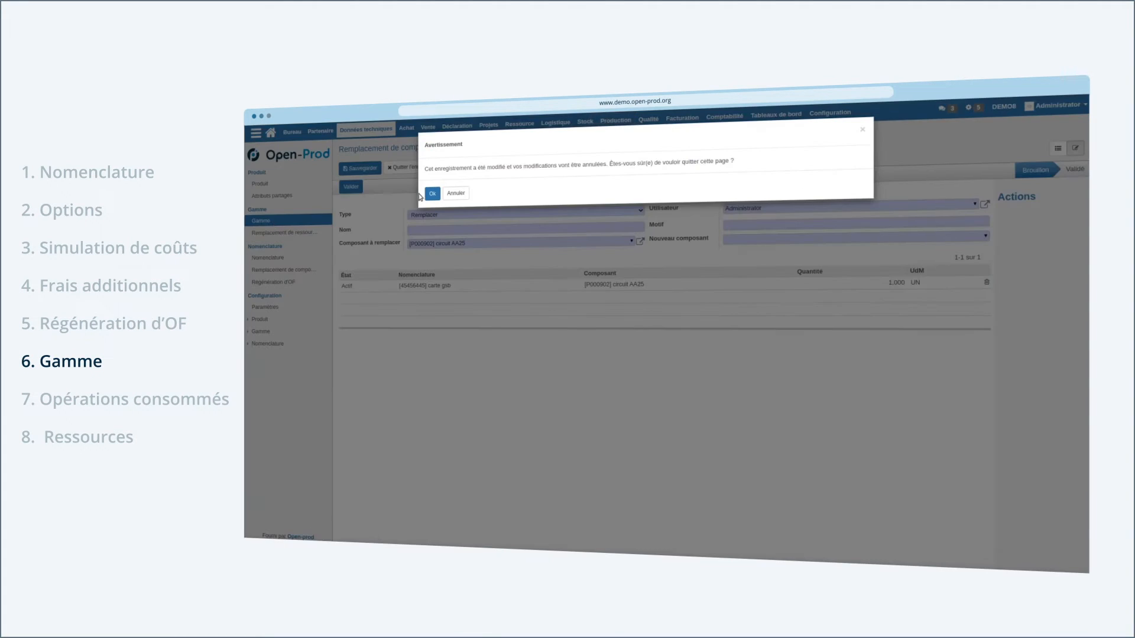
pyautogui.click(431, 192)
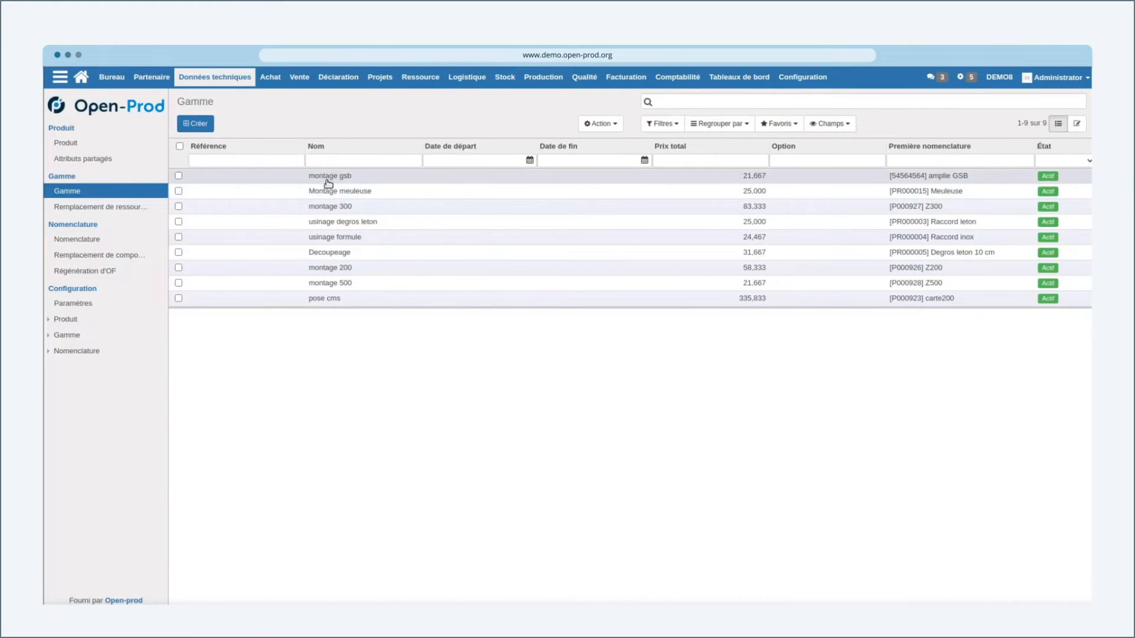
pyautogui.click(329, 177)
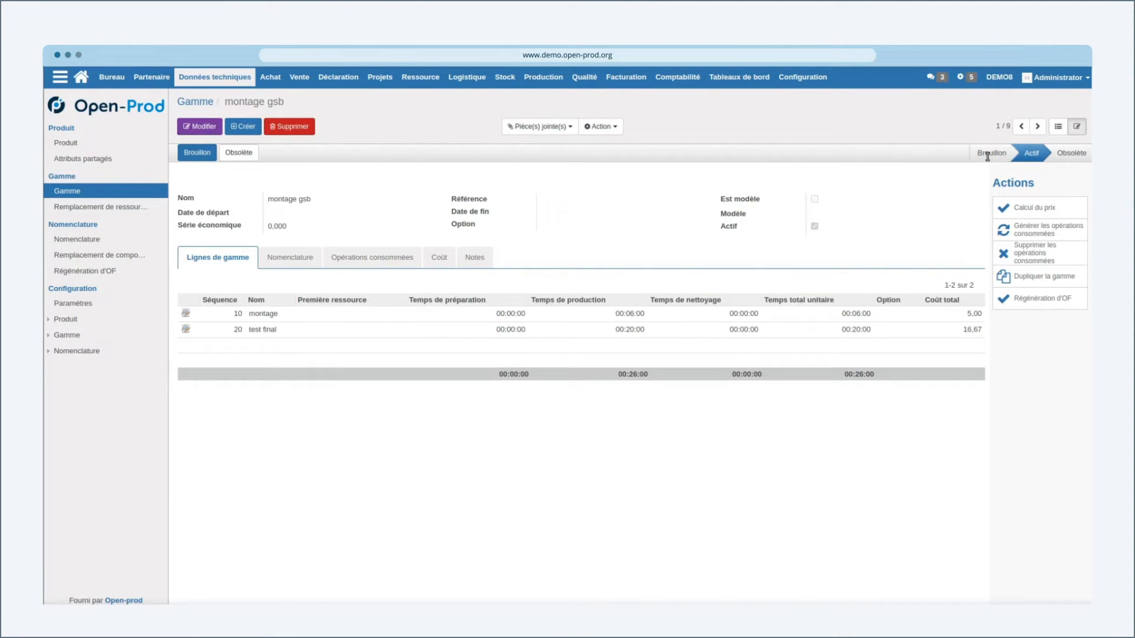
pyautogui.click(199, 127)
pyautogui.click(204, 151)
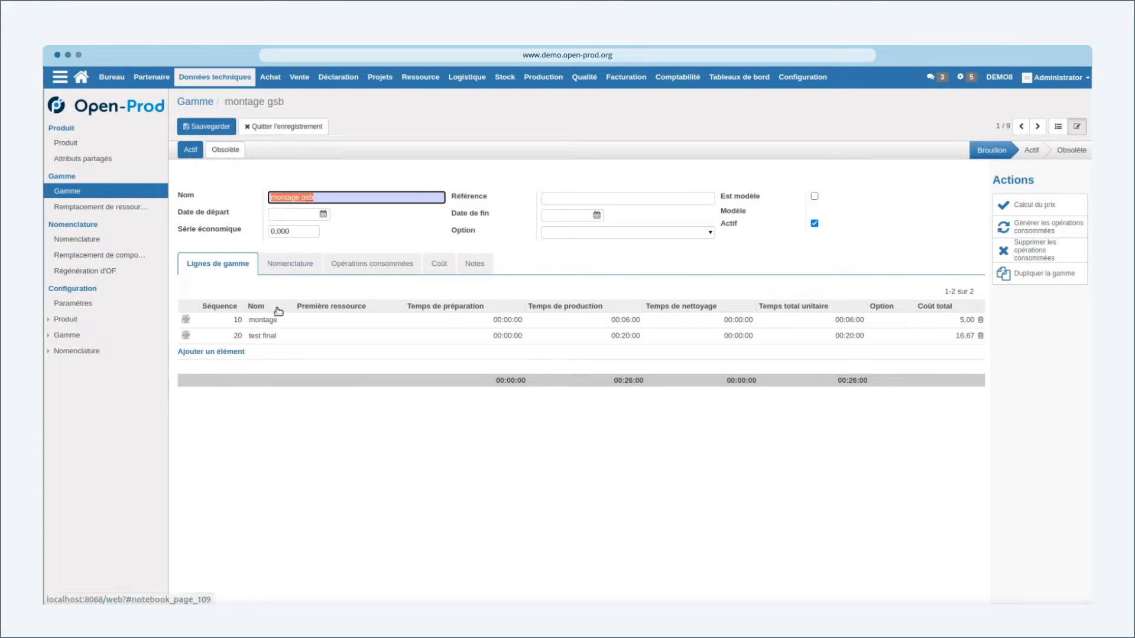
# - Check the routing's linked Nomenclature and open the Opérateur Montage resource category of the montage line
pyautogui.click(289, 263)
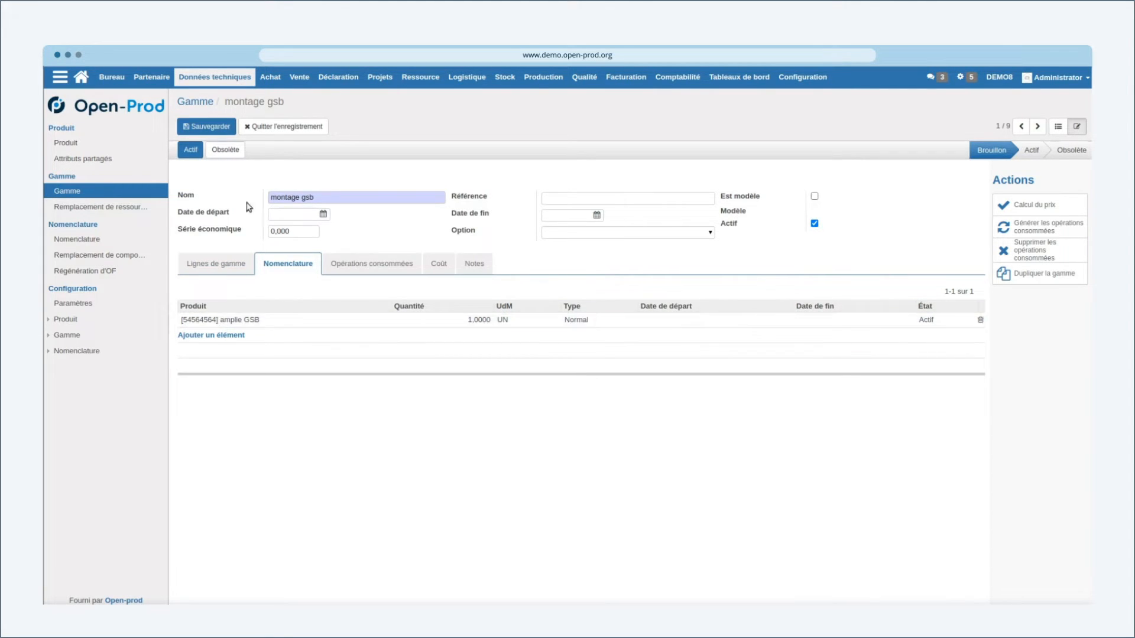
pyautogui.click(214, 269)
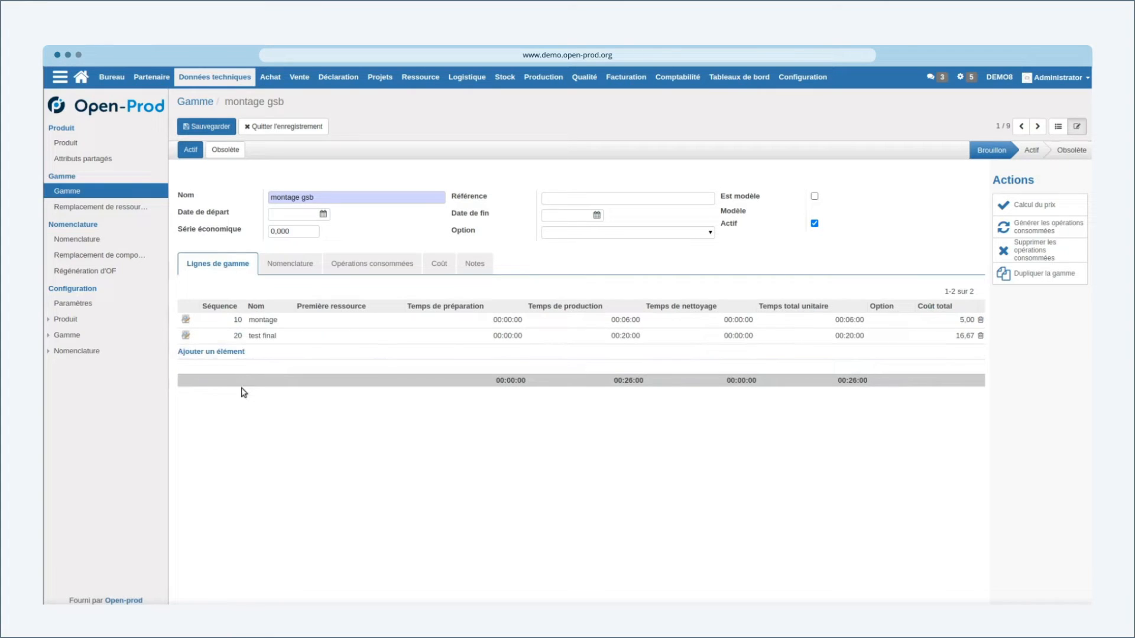
pyautogui.click(264, 321)
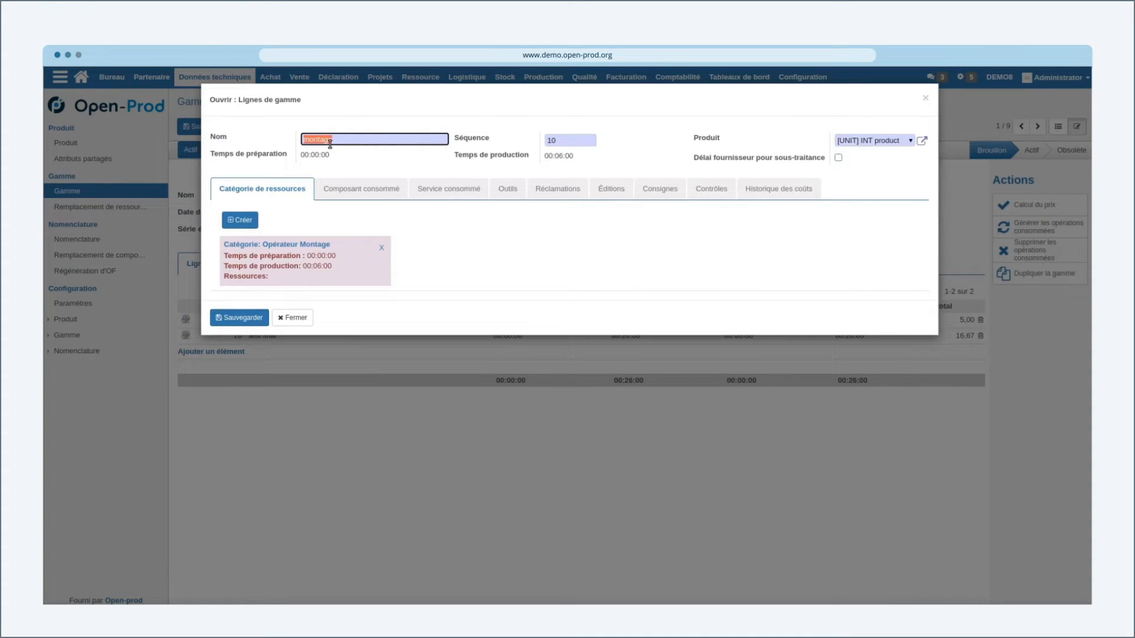
pyautogui.click(294, 257)
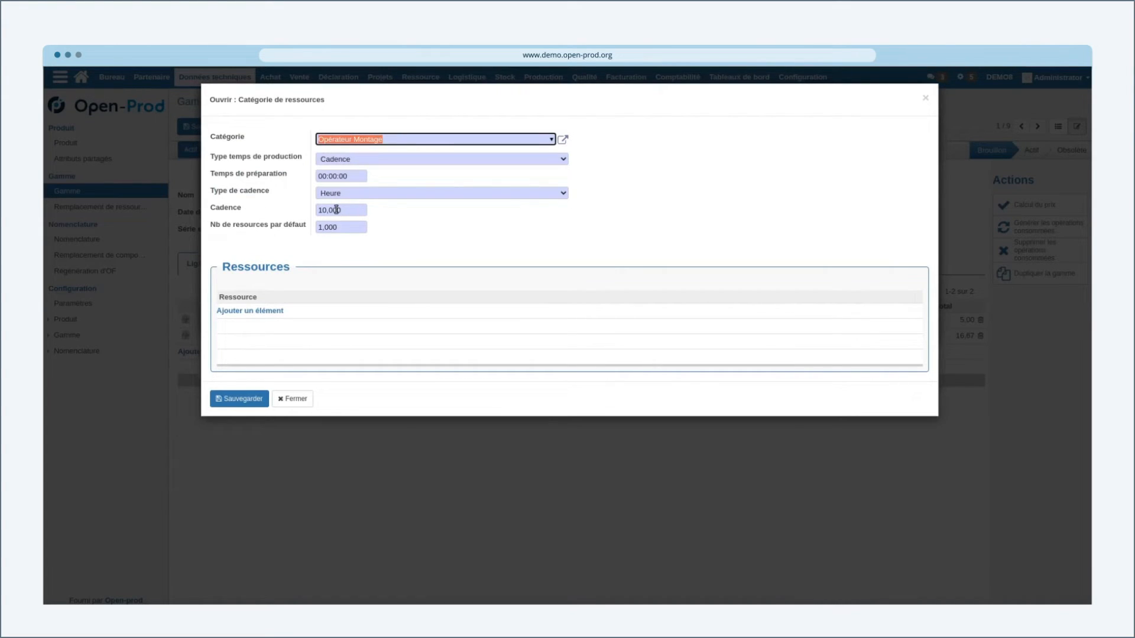
# - Try Temps as the production time type, switch back to Cadence and review the cadence and production time types
pyautogui.click(346, 160)
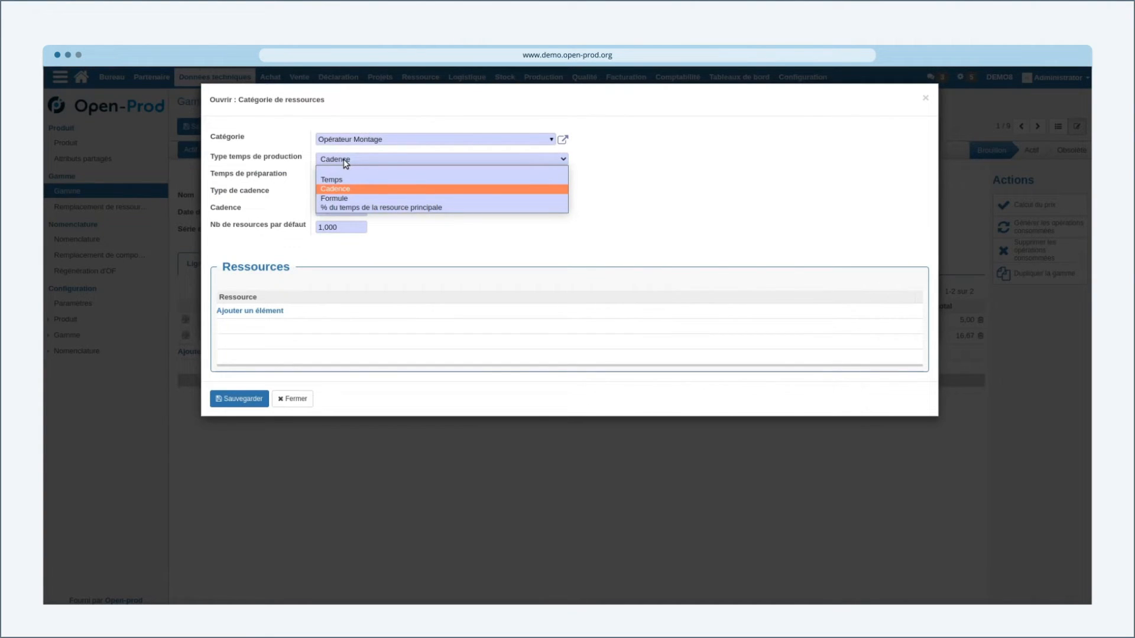
pyautogui.click(336, 180)
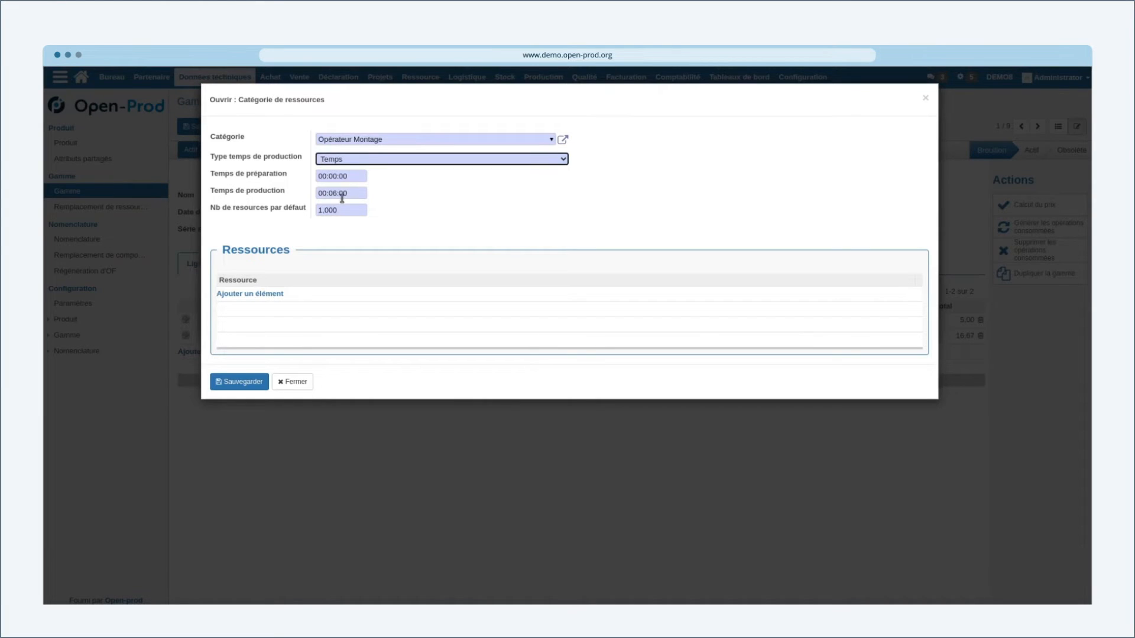
pyautogui.click(342, 160)
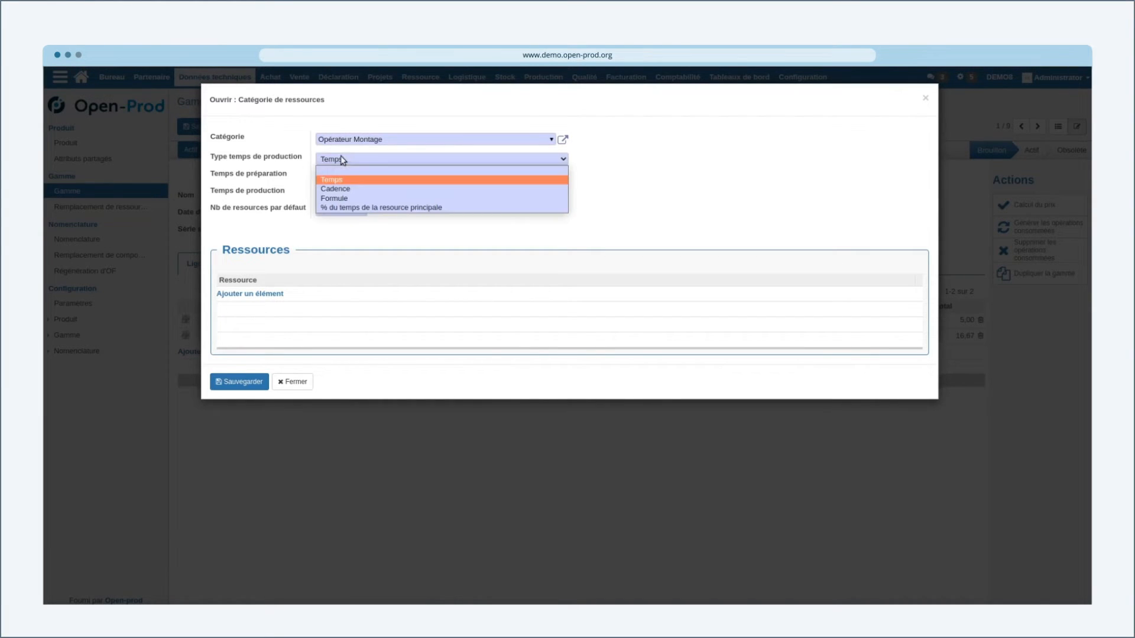
pyautogui.click(339, 188)
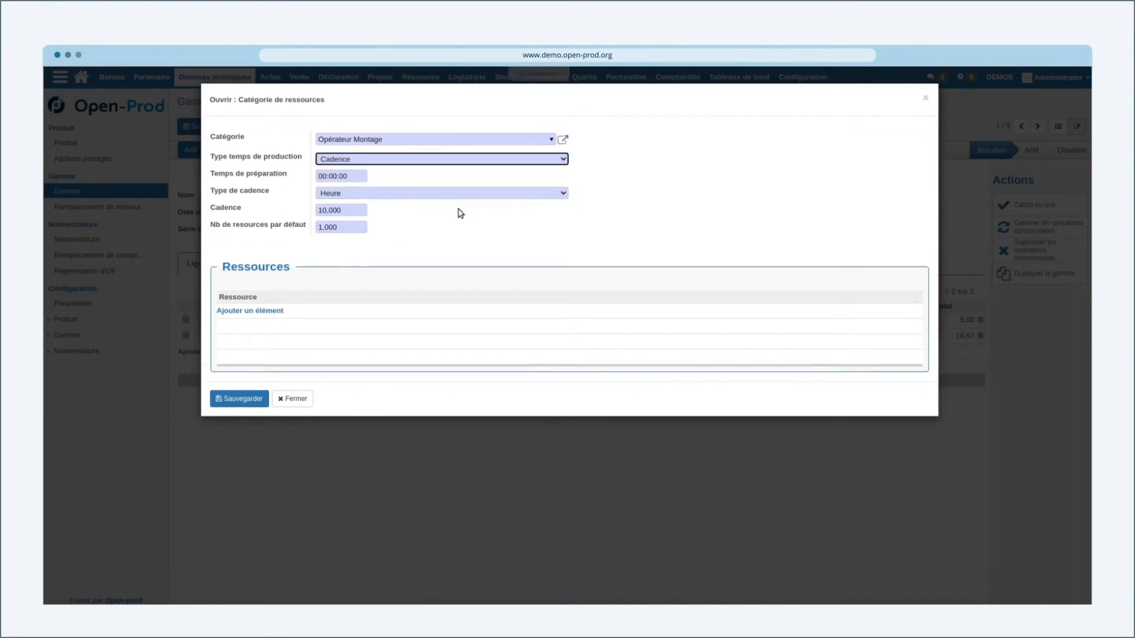
pyautogui.click(407, 198)
pyautogui.click(408, 199)
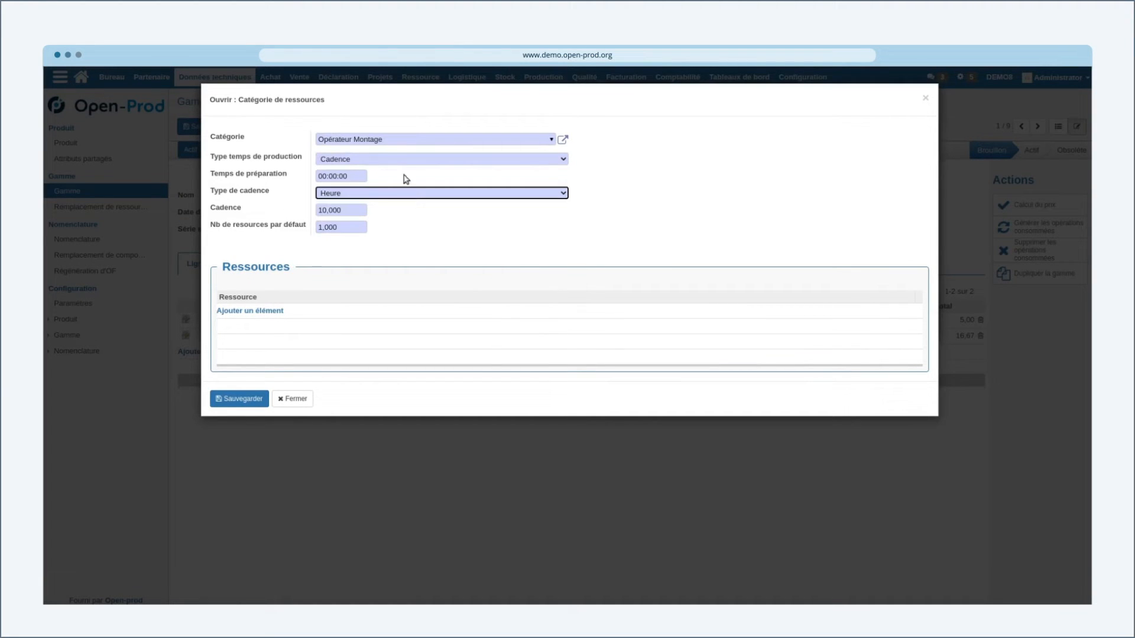
pyautogui.click(386, 158)
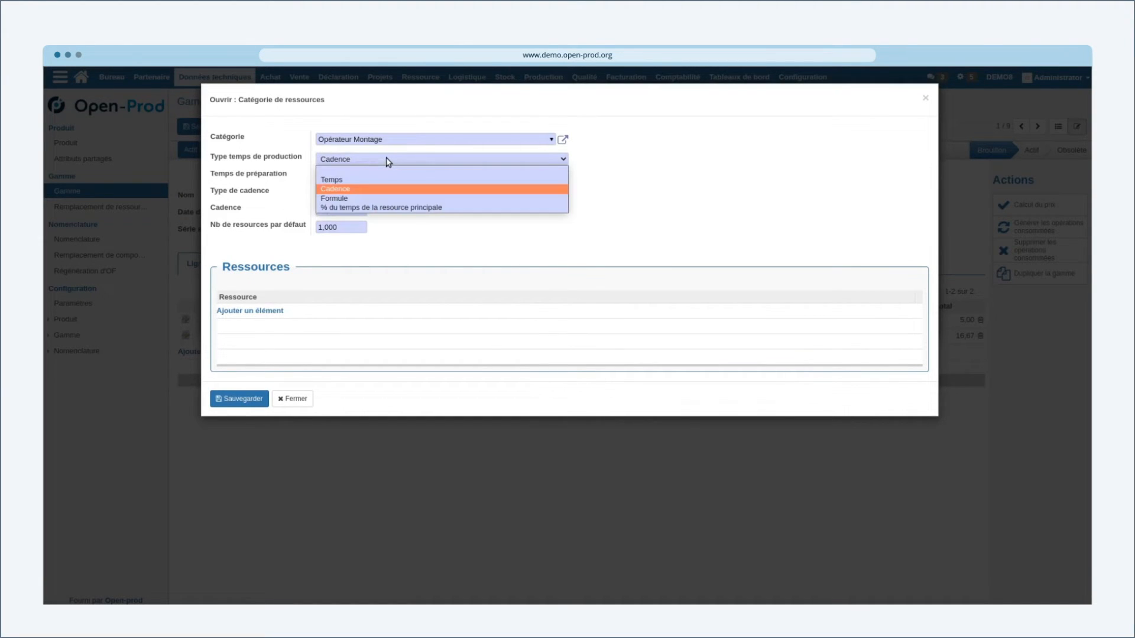
pyautogui.click(375, 189)
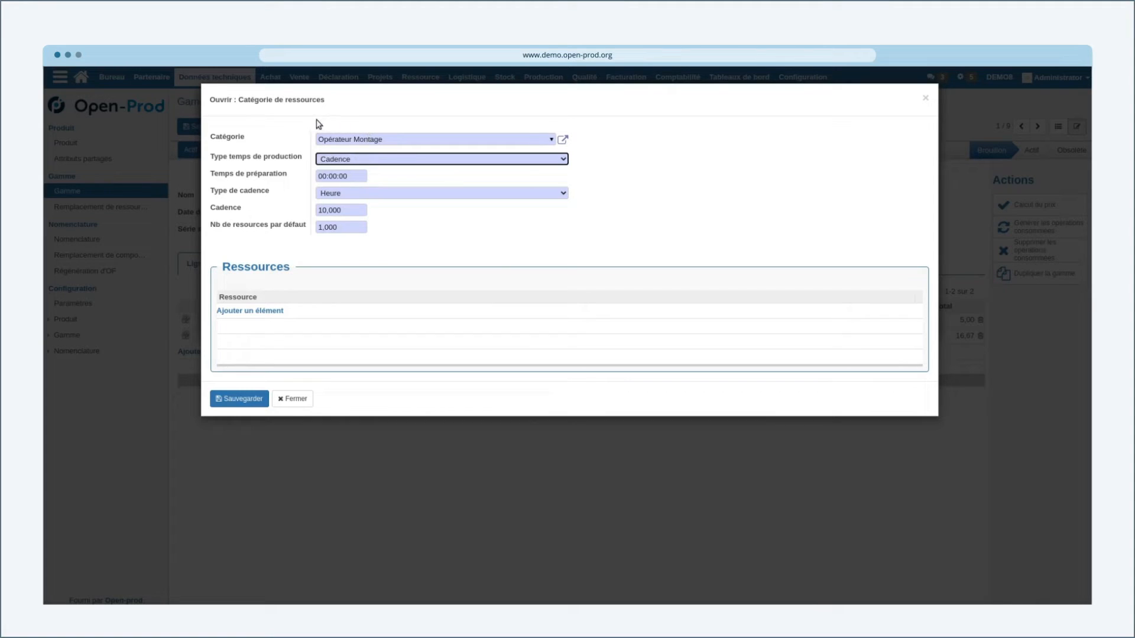
# - Examine the Opérateur Montage category record and its list of resources, and close it
pyautogui.click(351, 141)
pyautogui.click(563, 140)
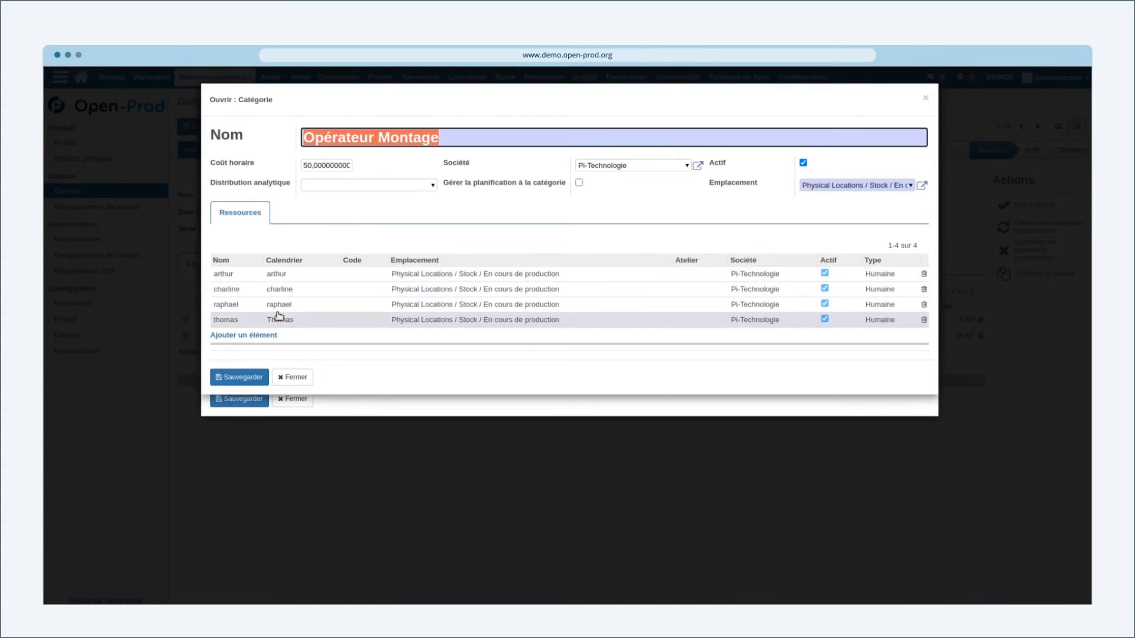
pyautogui.click(923, 100)
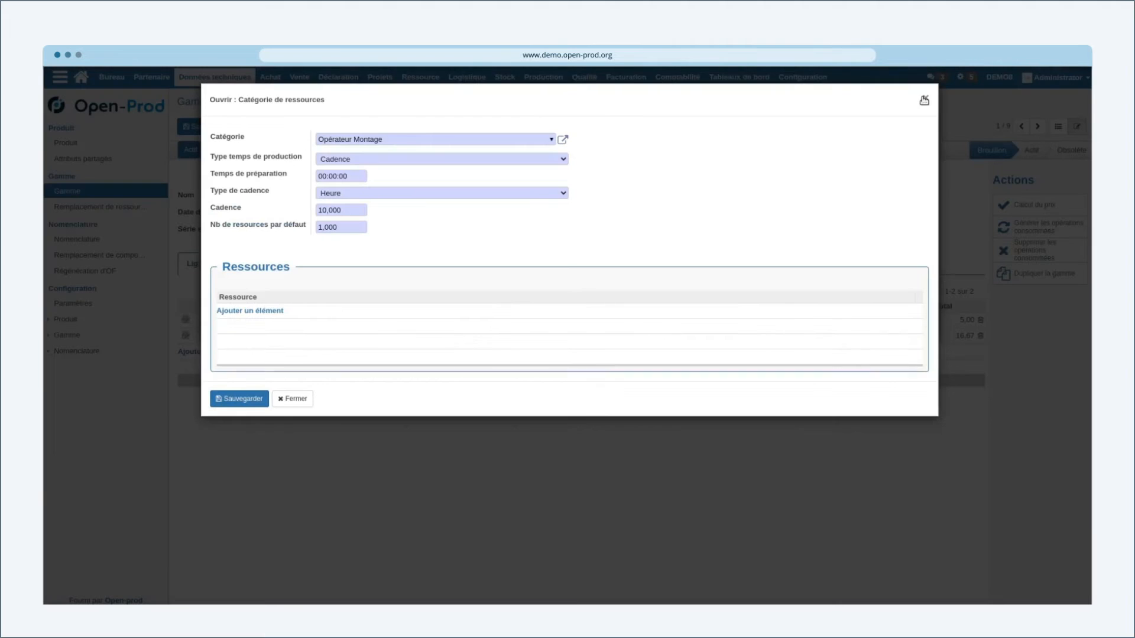
# - Try adding two individual operators as resources of the montage line's category, and delete both resource lines
pyautogui.click(237, 310)
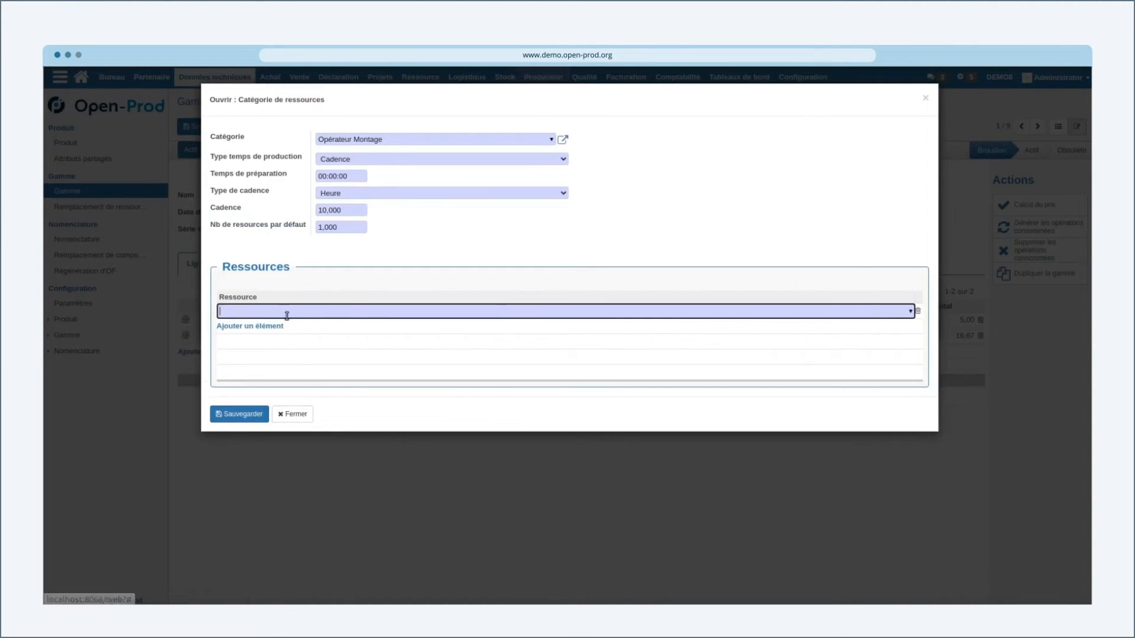
pyautogui.click(910, 310)
pyautogui.click(296, 336)
pyautogui.click(341, 326)
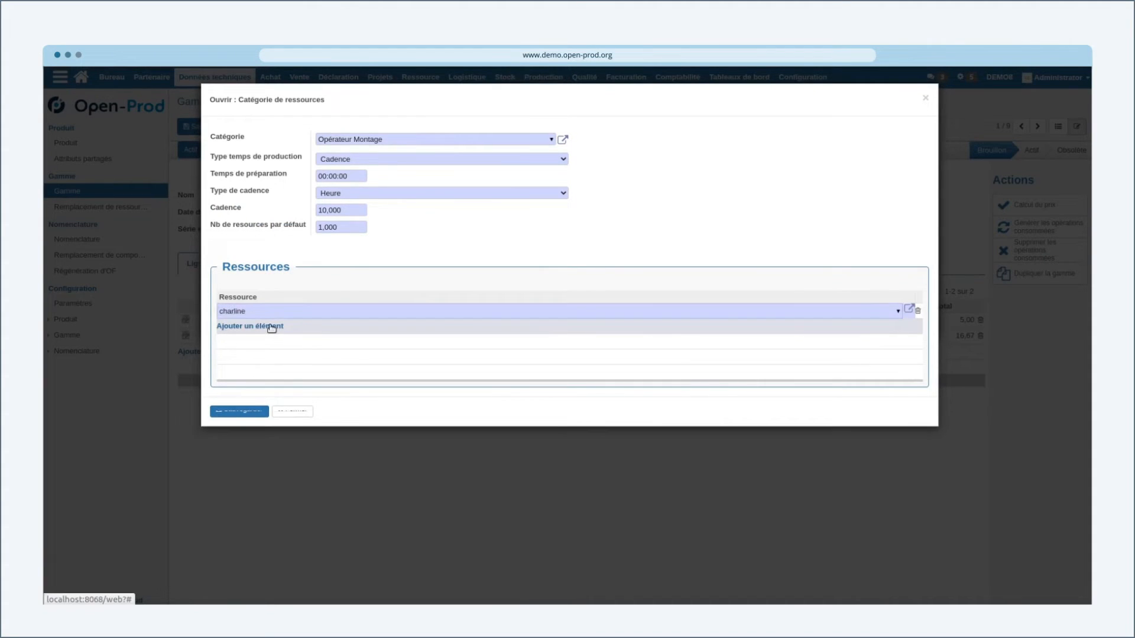
pyautogui.click(910, 322)
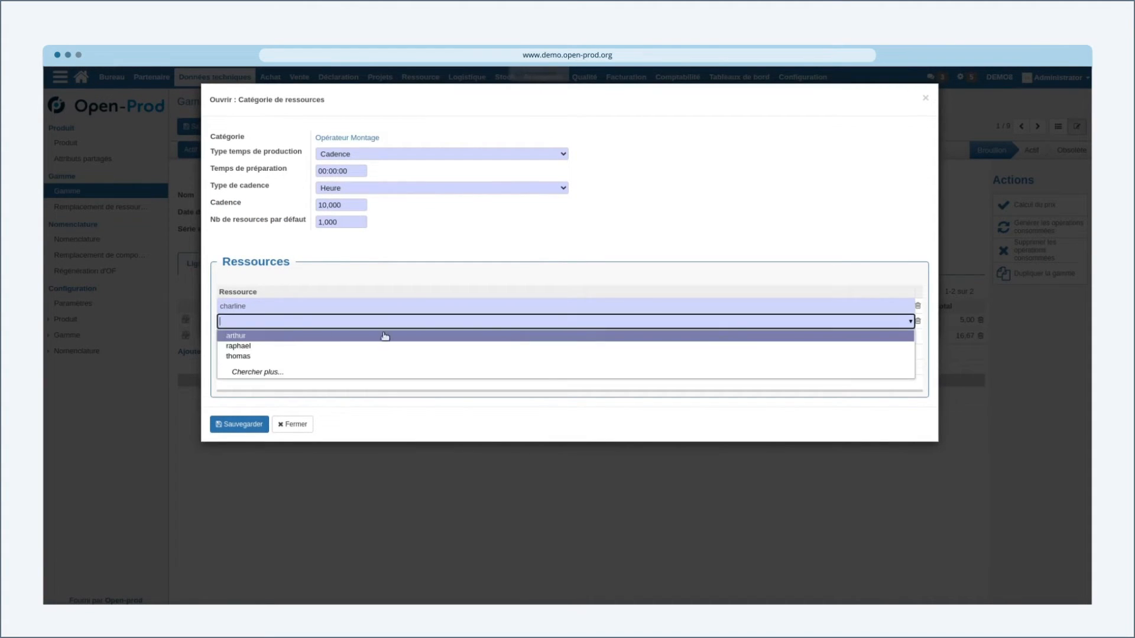
pyautogui.click(284, 335)
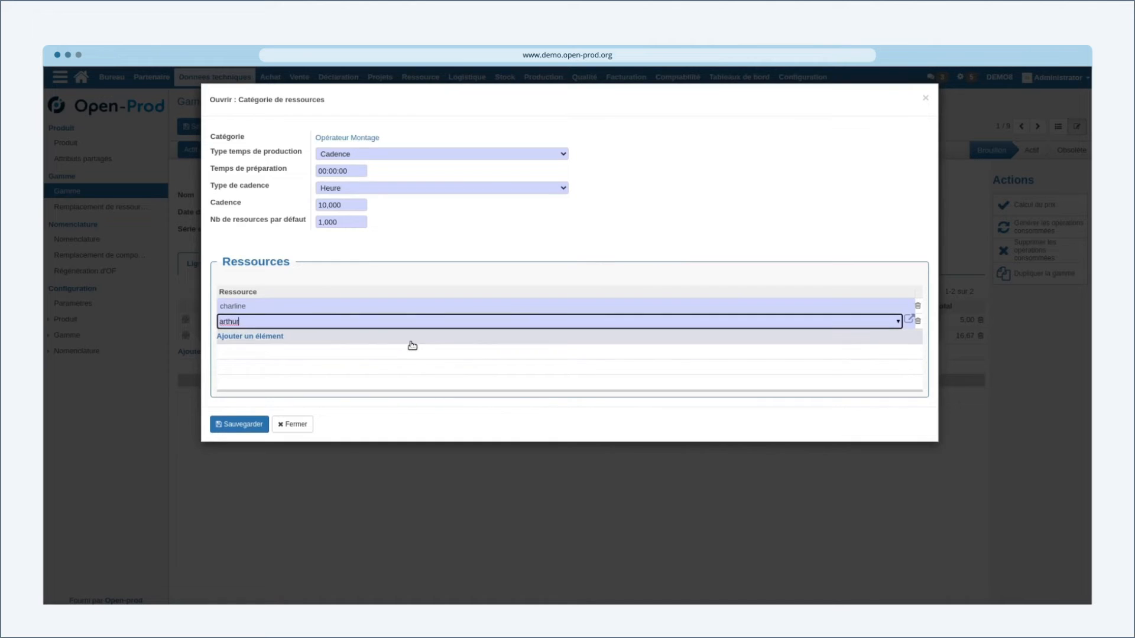
pyautogui.click(918, 307)
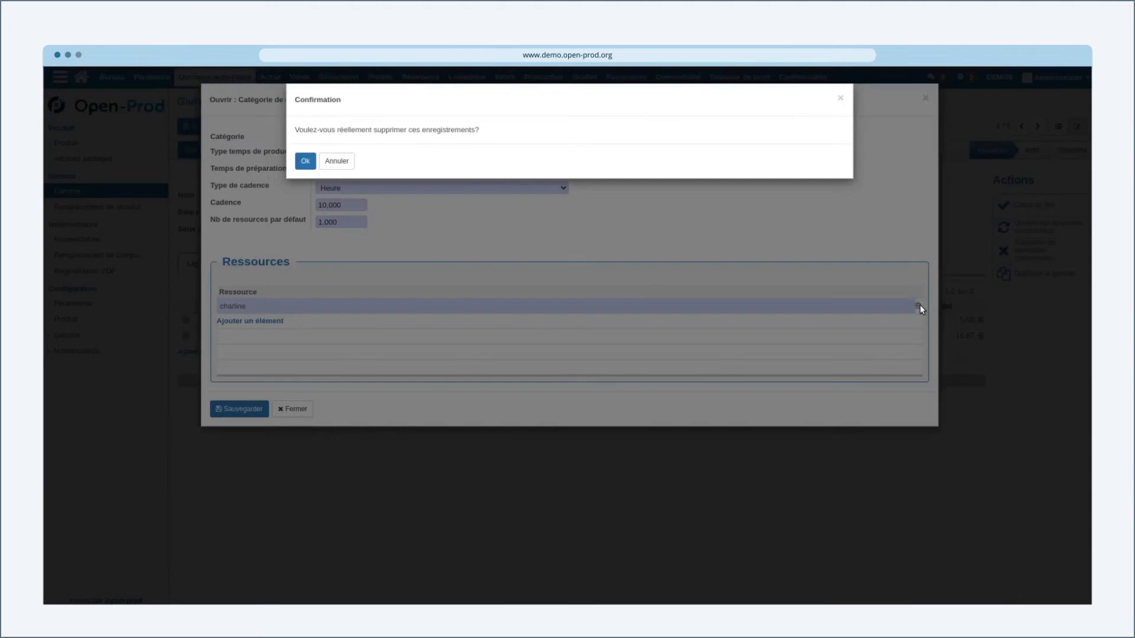
pyautogui.click(302, 159)
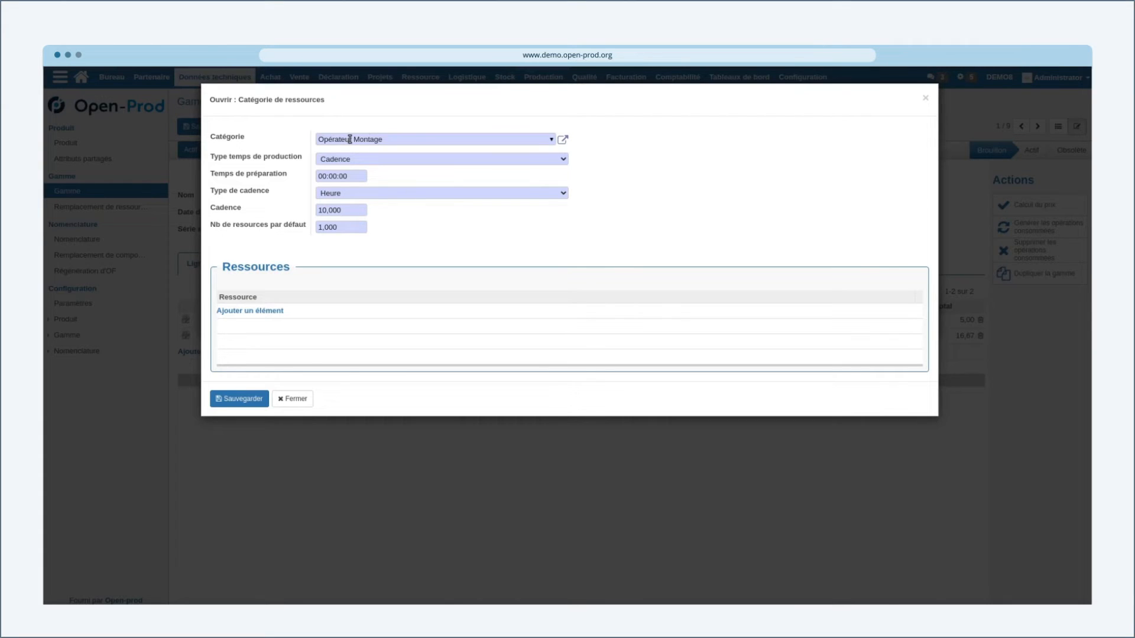
# - Save the resource category and review the montage line's Composant consommé and Service consommé settings
pyautogui.click(240, 398)
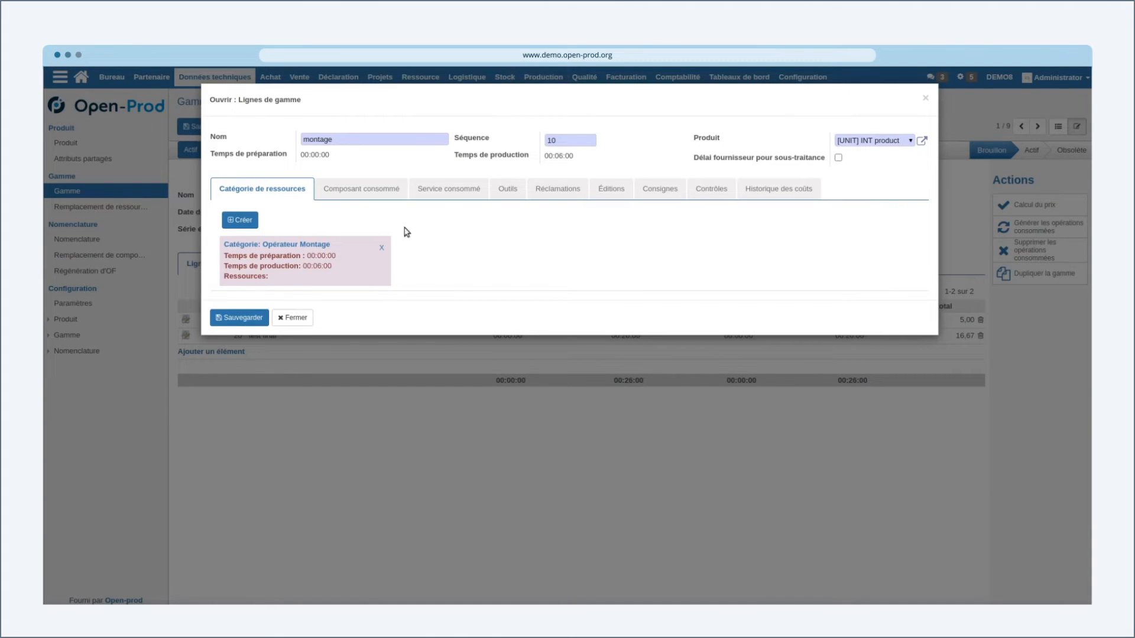
pyautogui.click(364, 191)
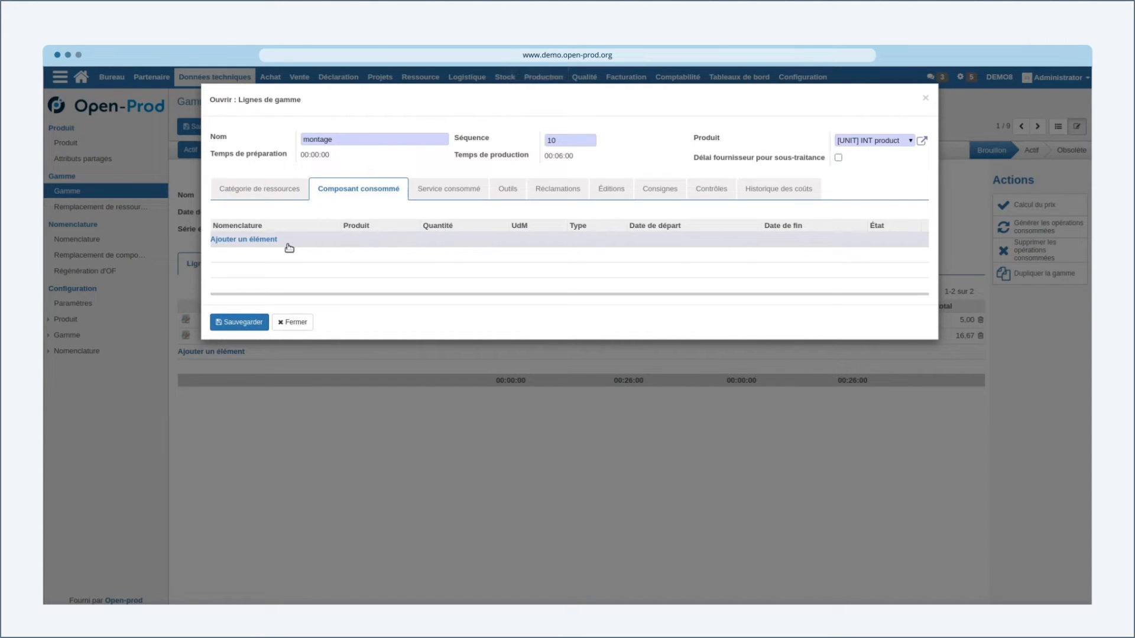
pyautogui.click(452, 193)
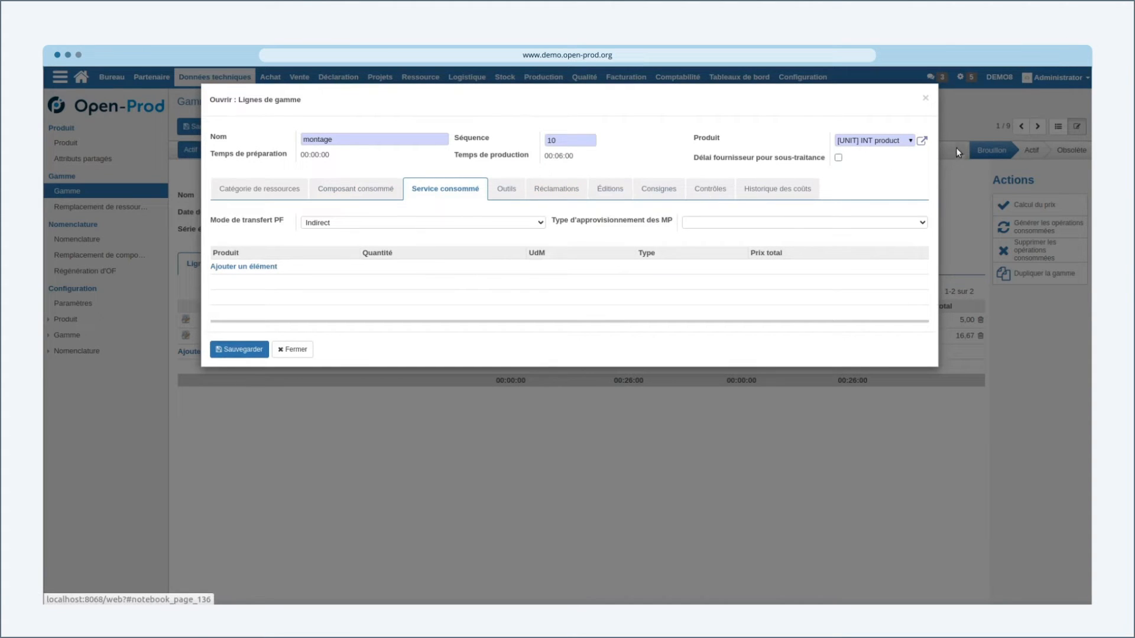
# - Close the montage line, activate the montage gsb routing, and open the pose cms routing in edit mode
pyautogui.click(926, 98)
pyautogui.click(191, 150)
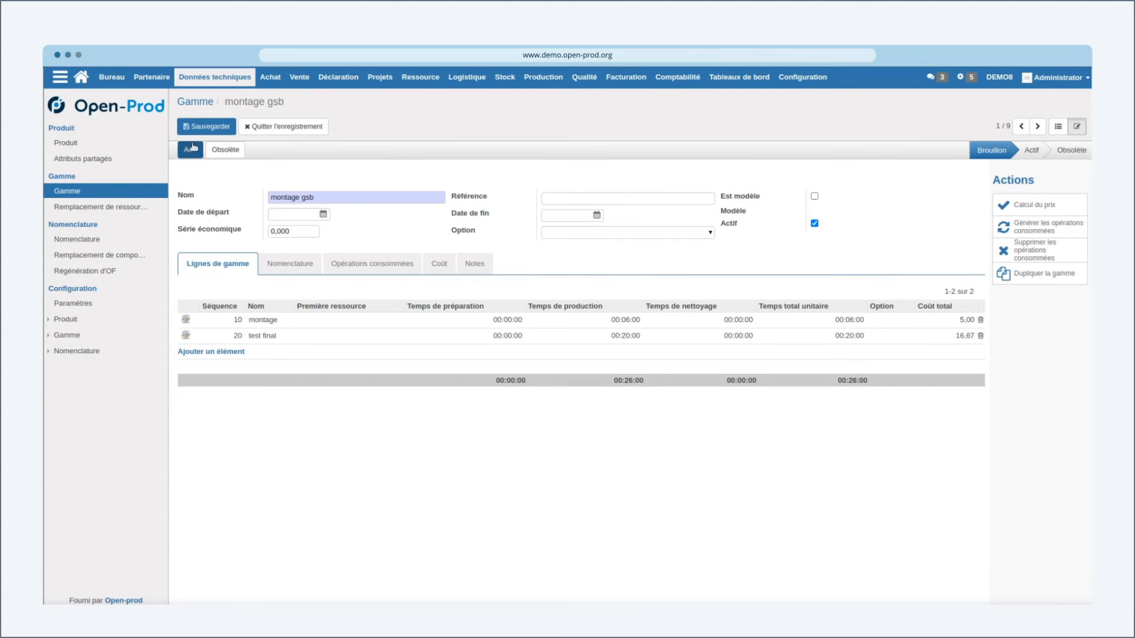
pyautogui.click(1058, 126)
pyautogui.click(335, 286)
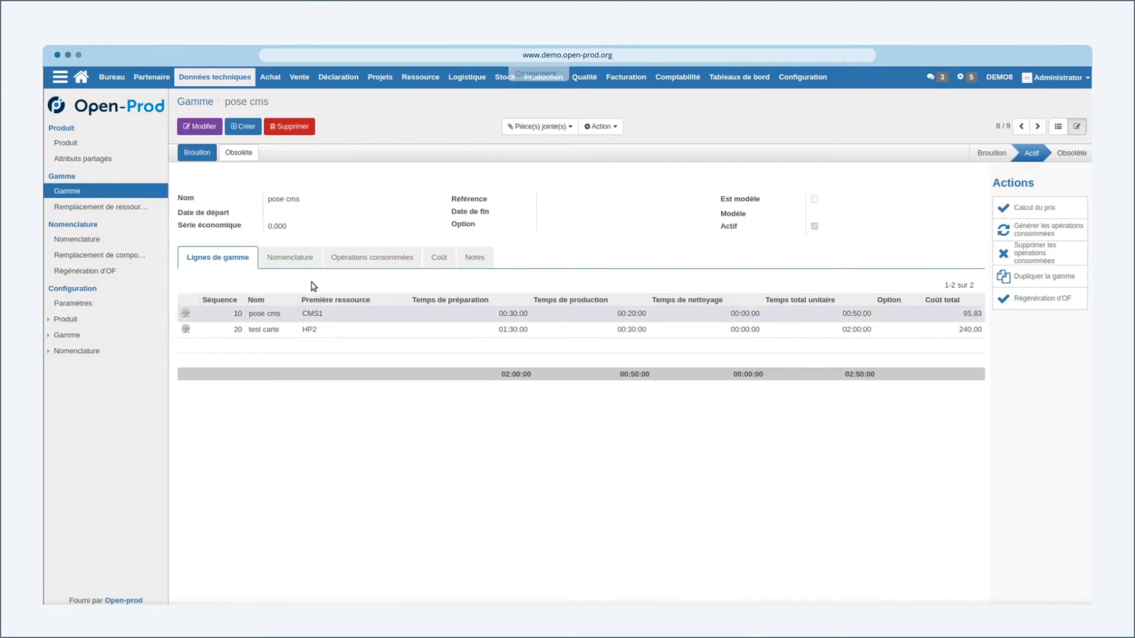
pyautogui.click(202, 134)
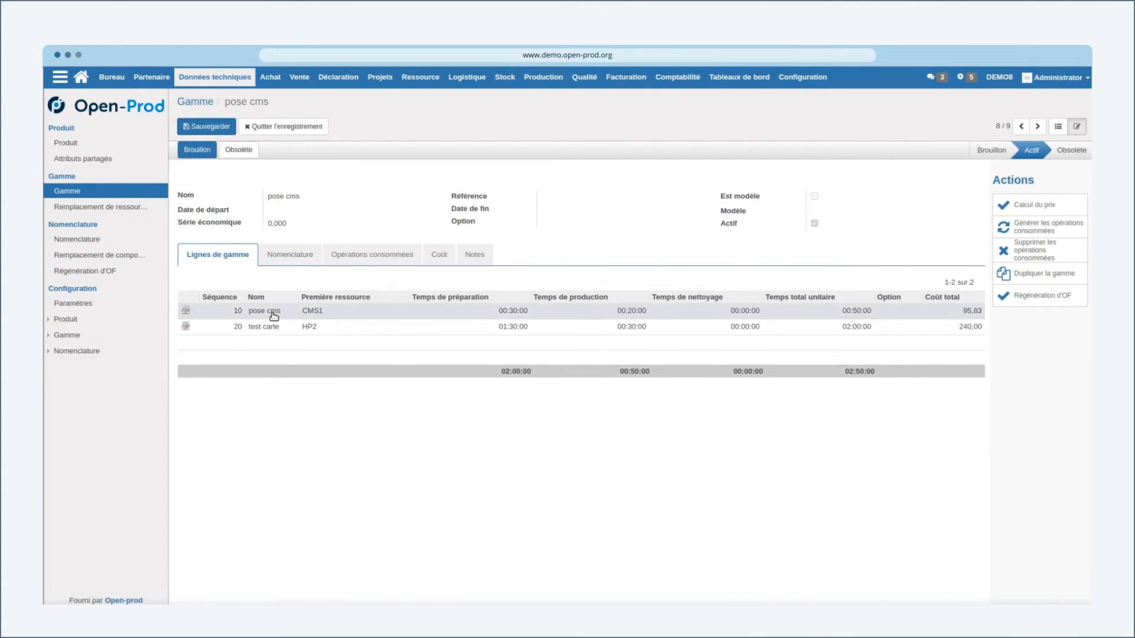
# - Open the pose cms line and review its consumed components and services, tools, claims, editions, instructions, controls and cost history
pyautogui.click(272, 312)
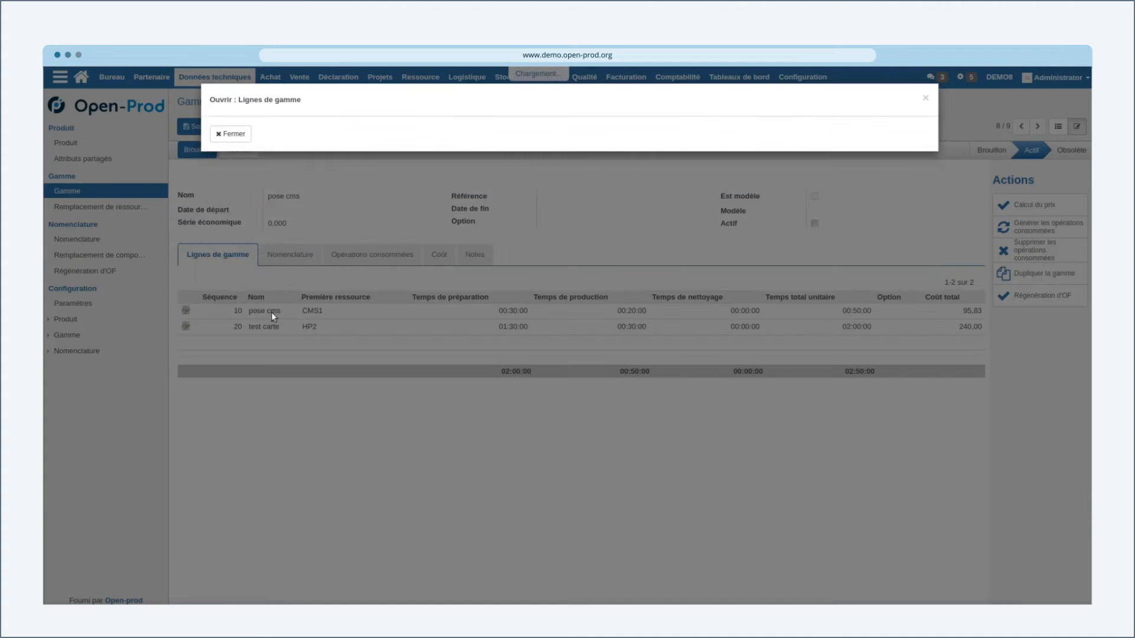
pyautogui.click(360, 187)
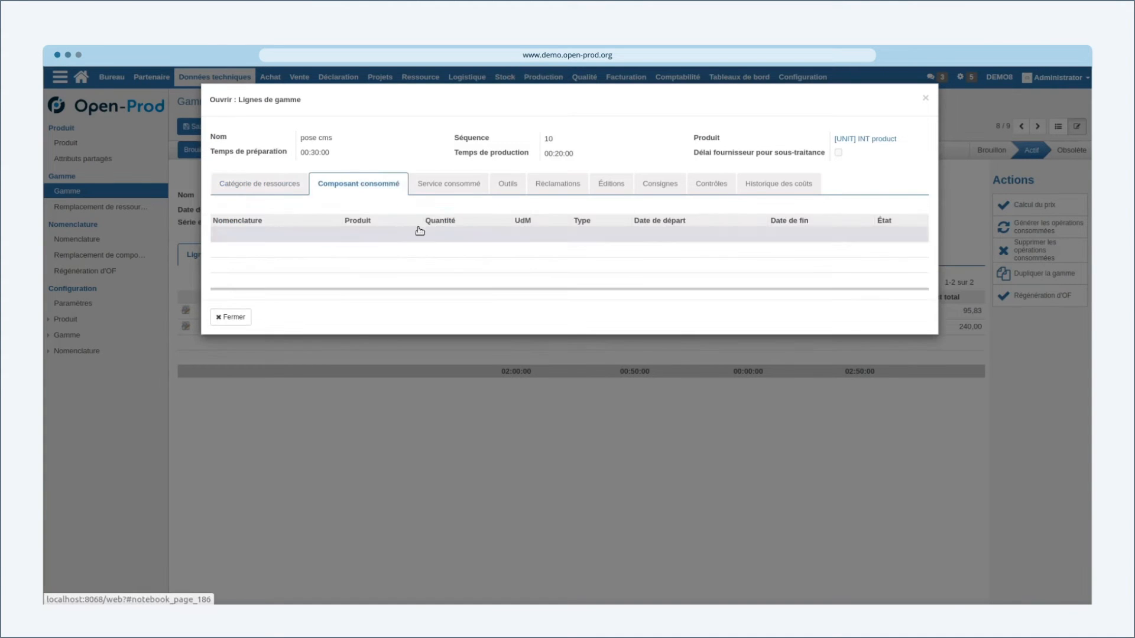
pyautogui.click(462, 186)
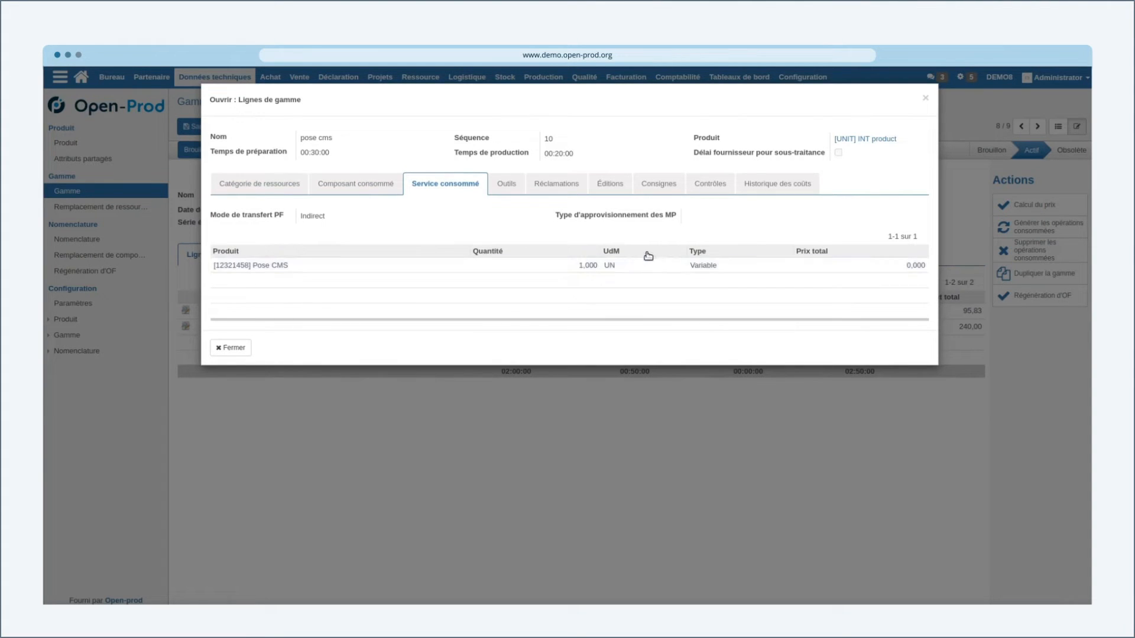
pyautogui.click(504, 182)
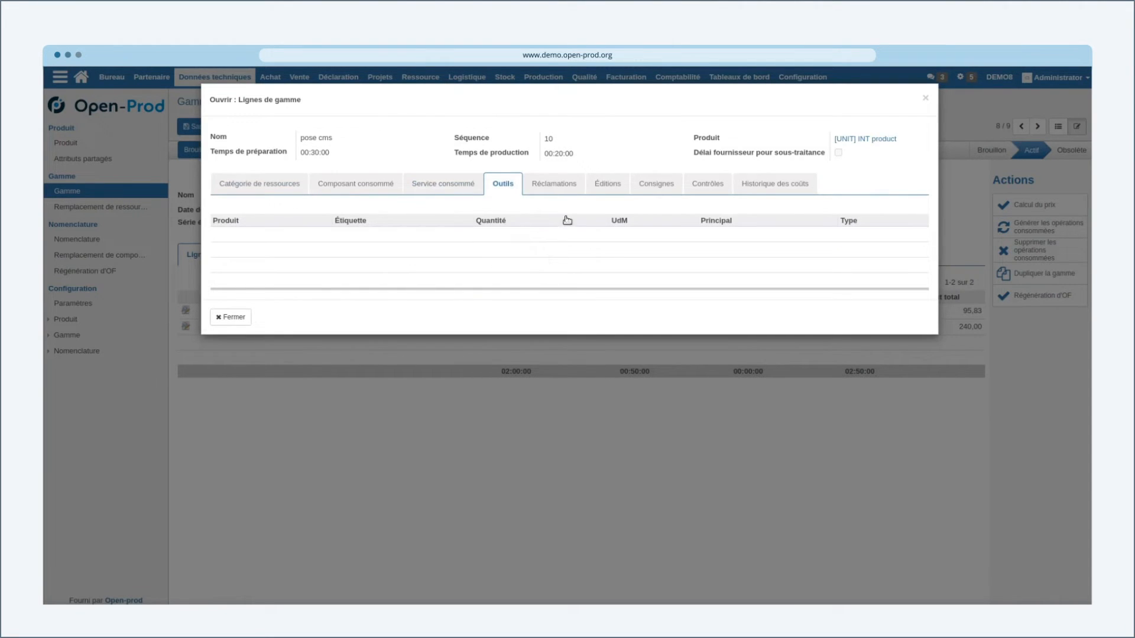
pyautogui.click(553, 185)
pyautogui.click(604, 190)
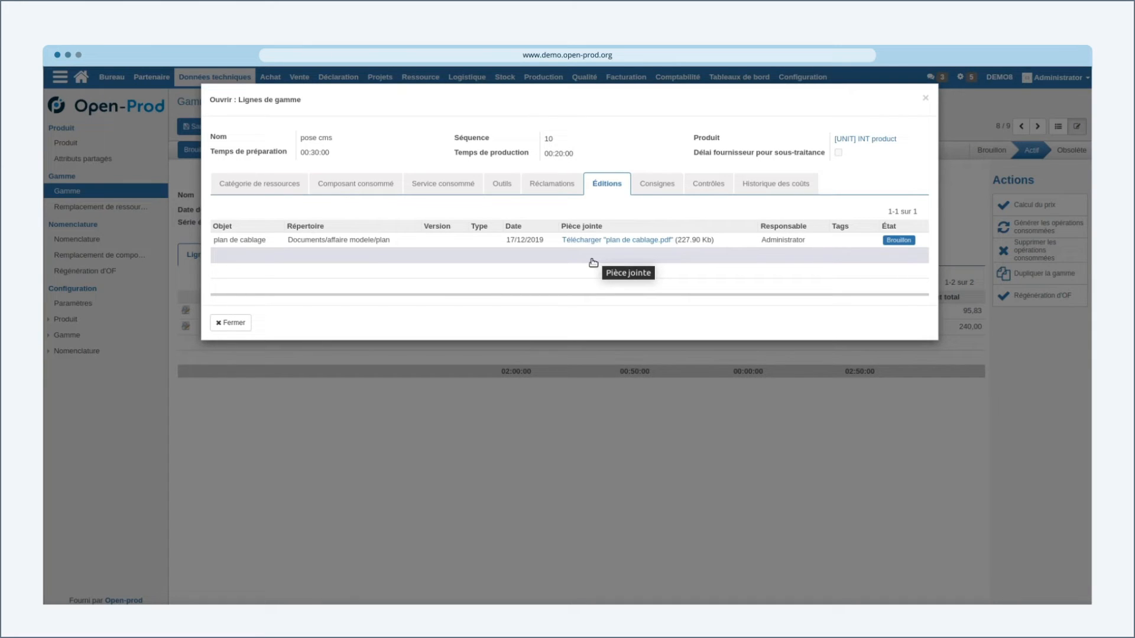
pyautogui.click(653, 194)
pyautogui.click(699, 193)
pyautogui.click(743, 189)
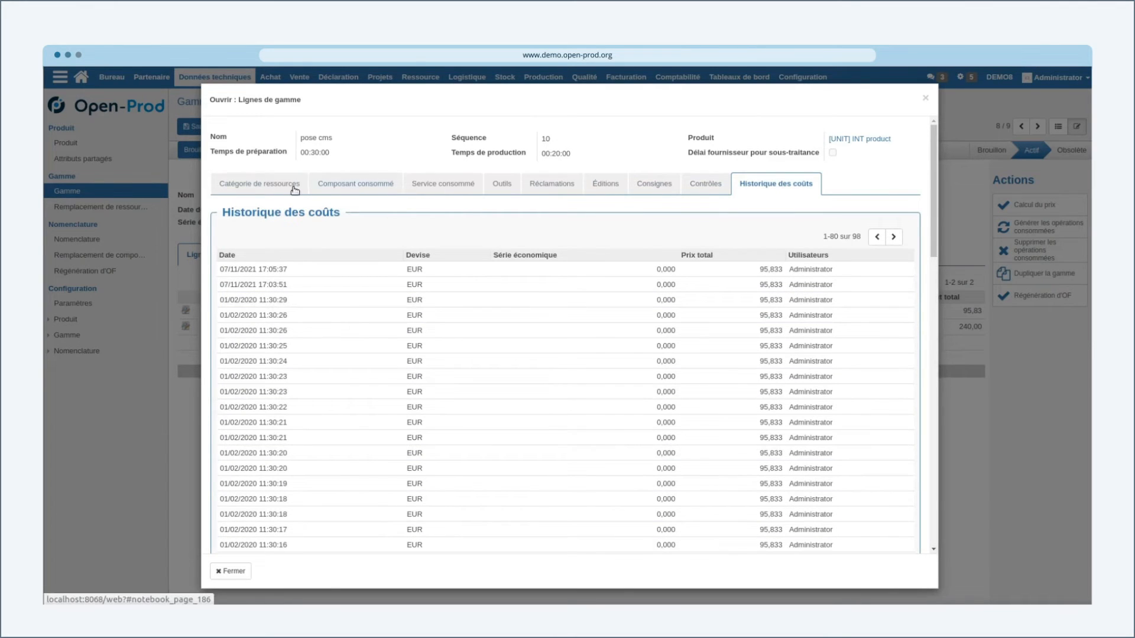
# - Examine the pose cms line's resource categories and the resources listed under machine CMS, and close the line
pyautogui.click(244, 189)
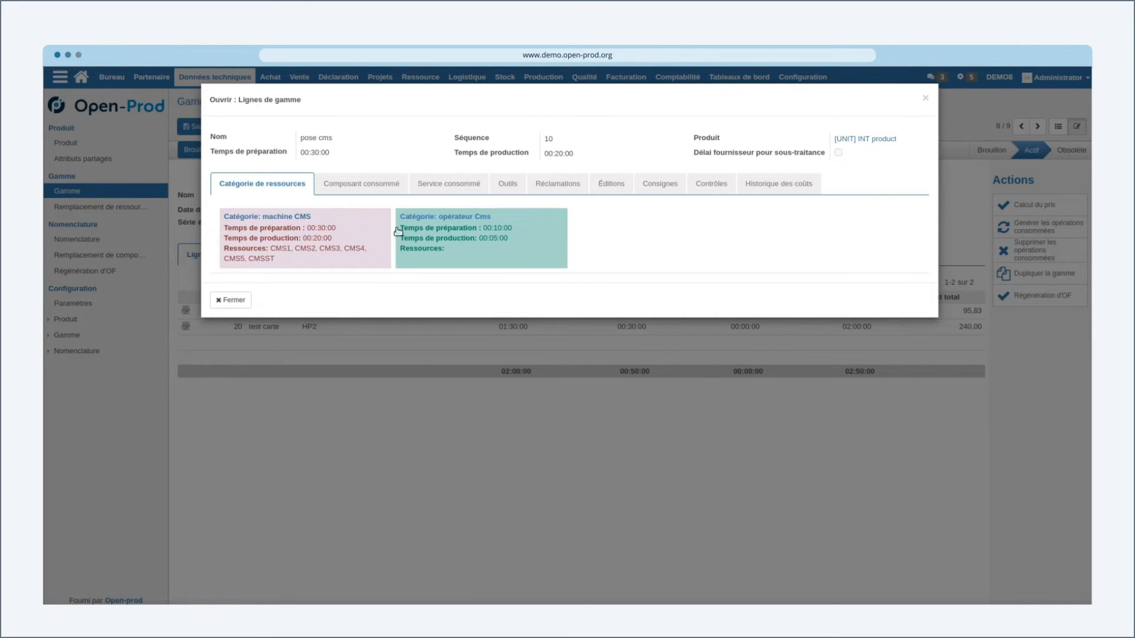
pyautogui.click(310, 233)
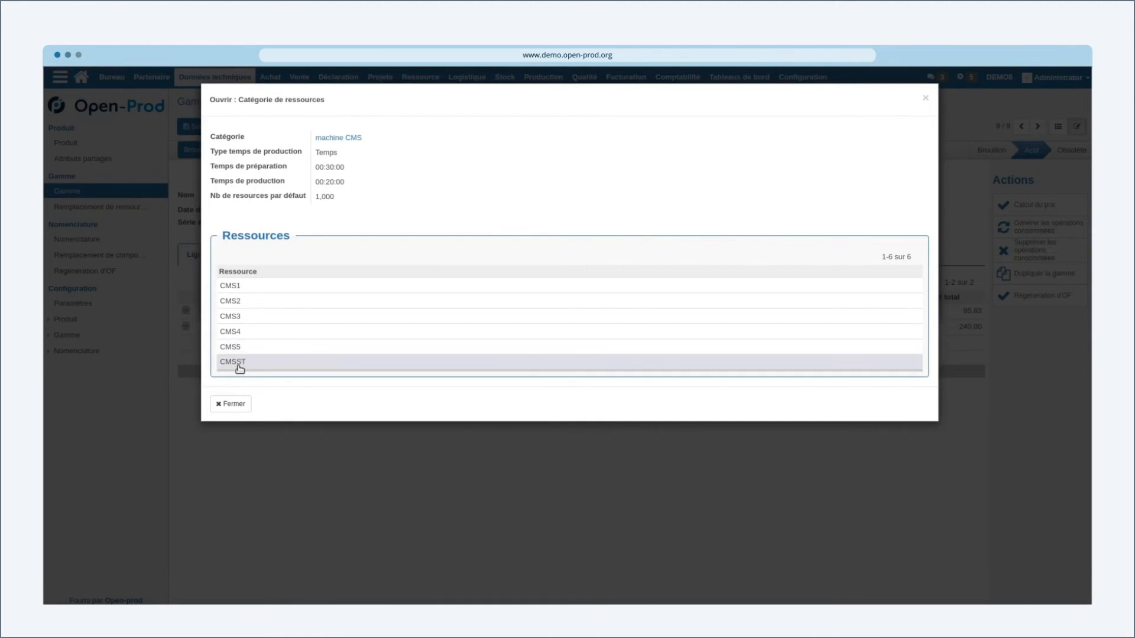
pyautogui.click(925, 98)
pyautogui.click(367, 186)
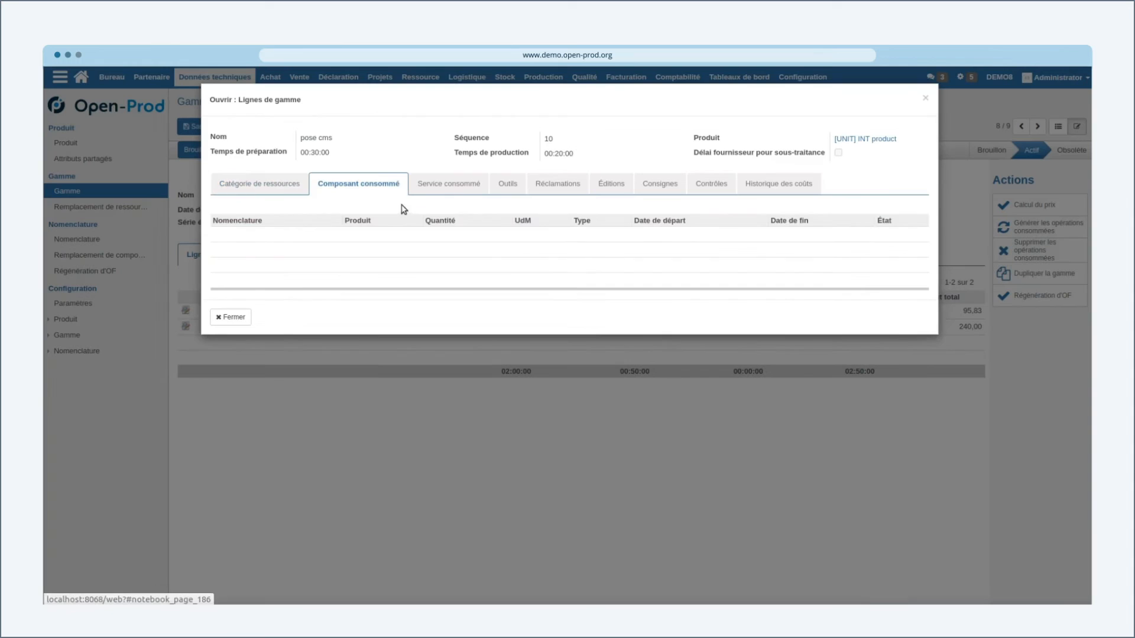
pyautogui.click(444, 184)
pyautogui.click(243, 184)
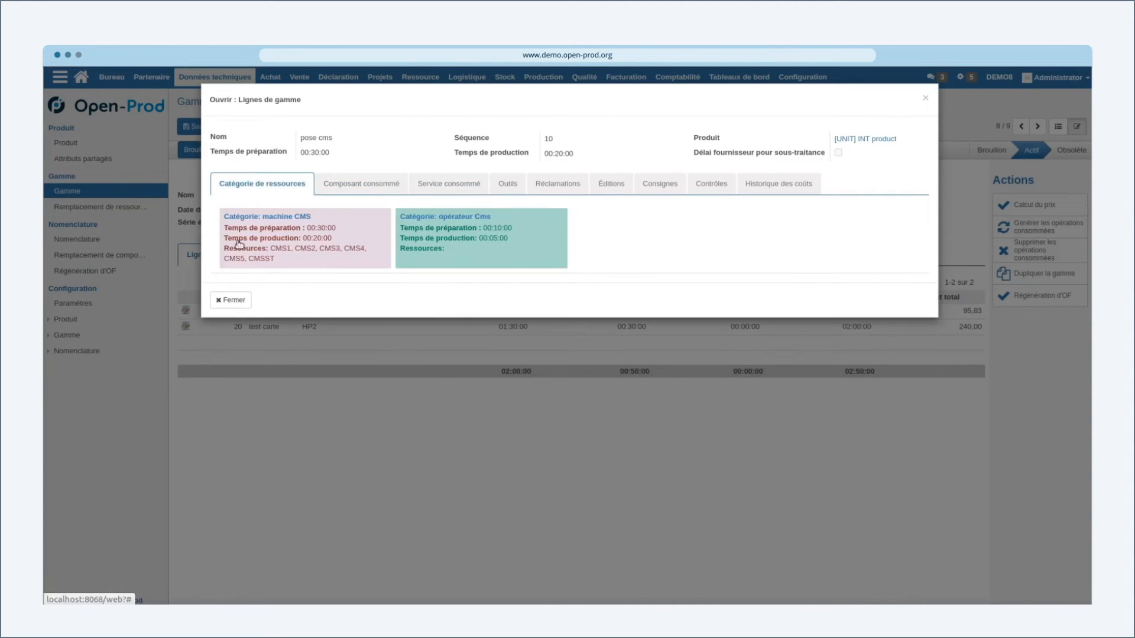
pyautogui.click(925, 98)
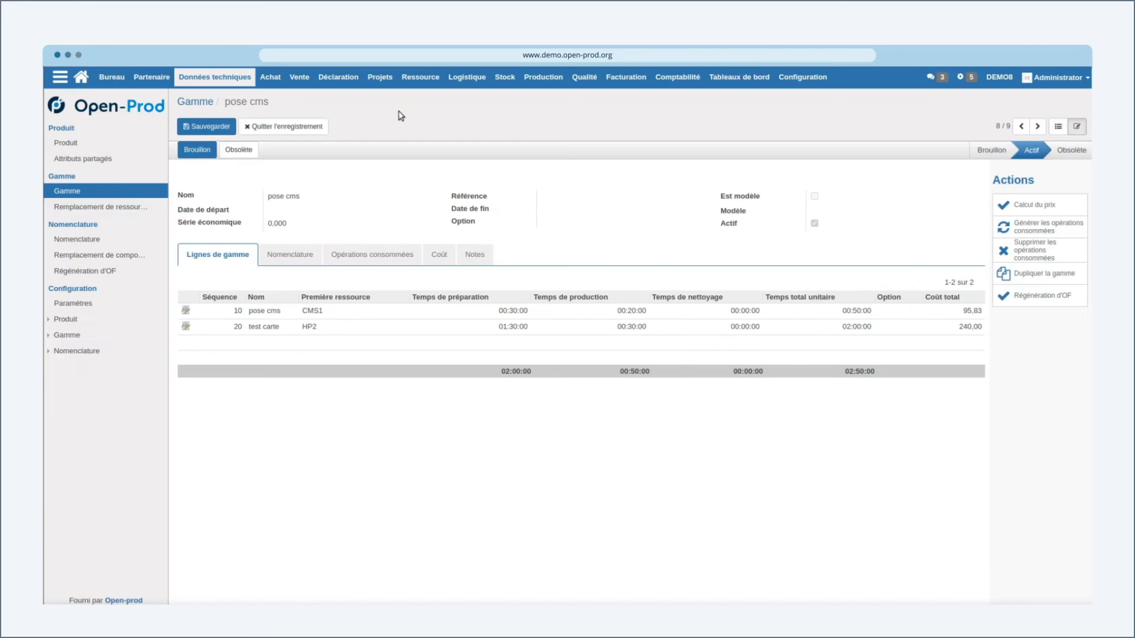
# - Return the pose cms routing to Brouillon and open the CMSST resource from its line's machine CMS category
pyautogui.click(195, 151)
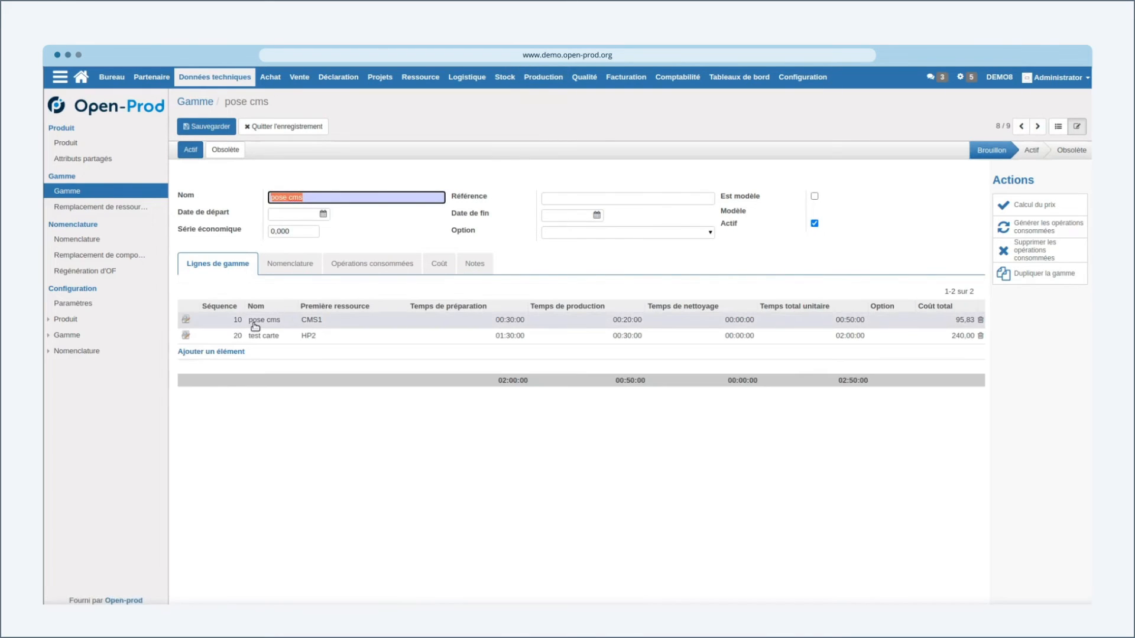
pyautogui.click(256, 322)
pyautogui.click(294, 285)
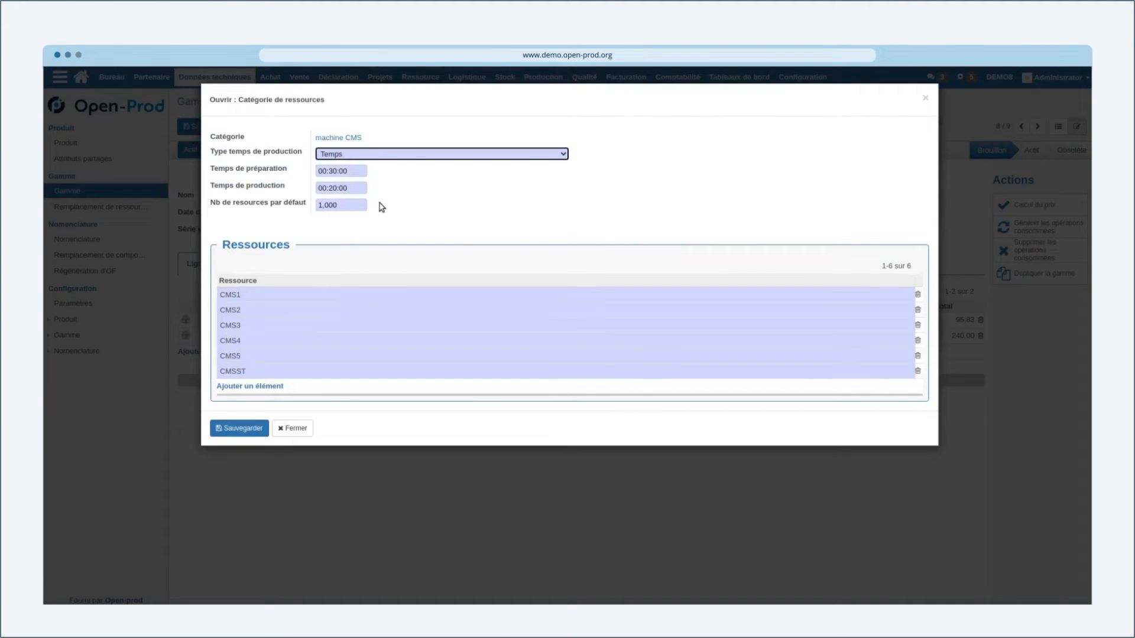
pyautogui.click(241, 372)
pyautogui.click(905, 371)
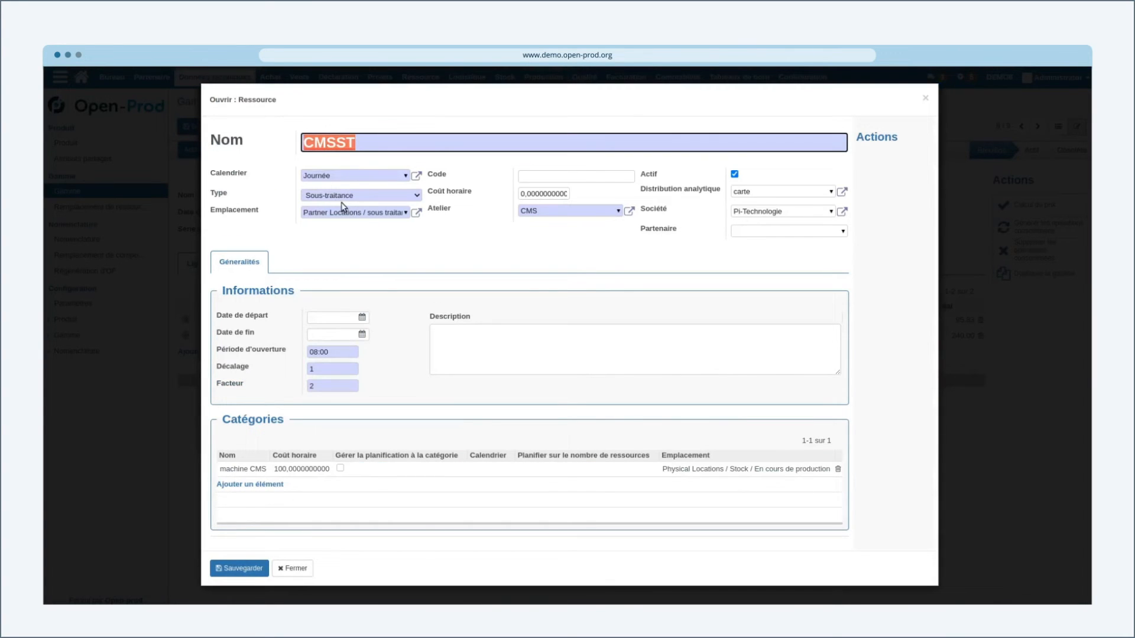
# - Review the type options of the CMSST resource, keep Sous-traitance, and save the resource, its category and the pose cms line
pyautogui.click(339, 195)
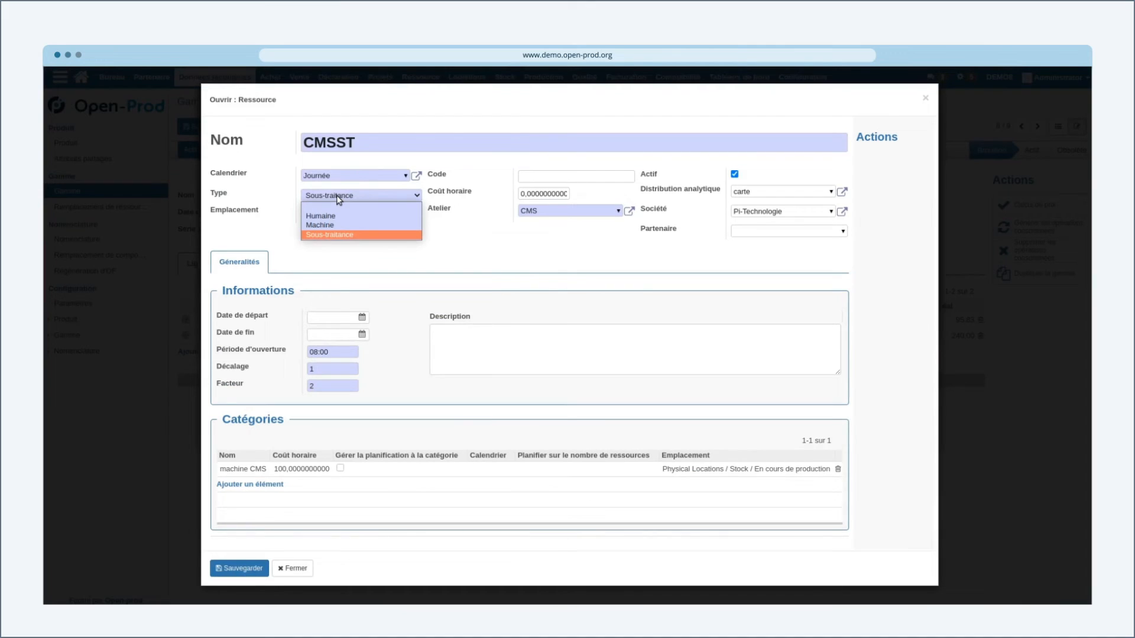
pyautogui.click(508, 239)
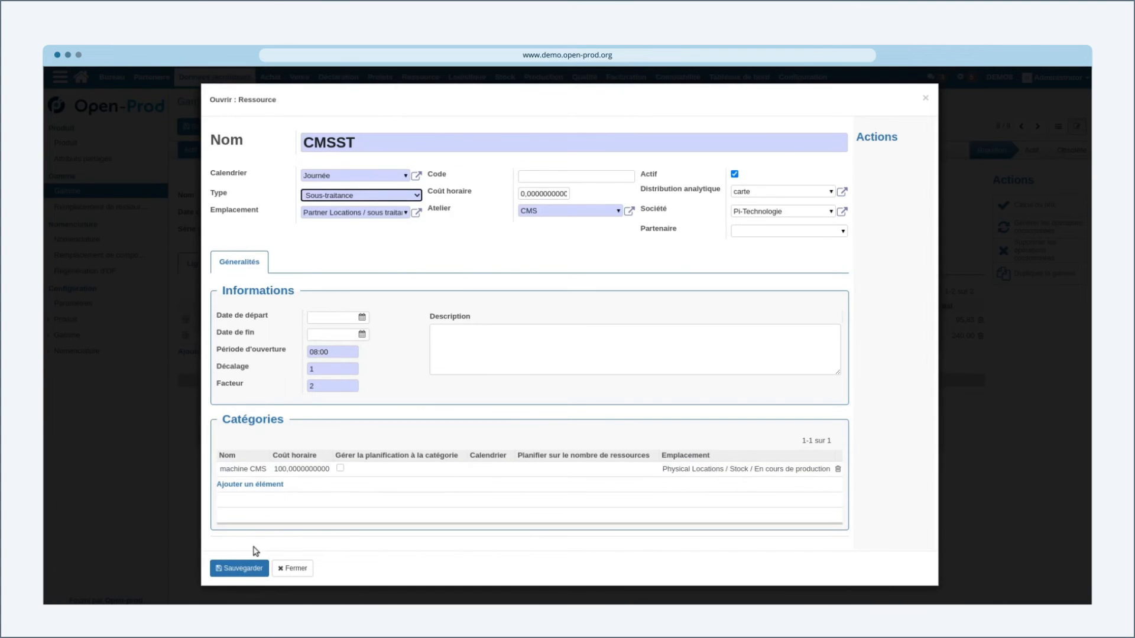
pyautogui.click(247, 569)
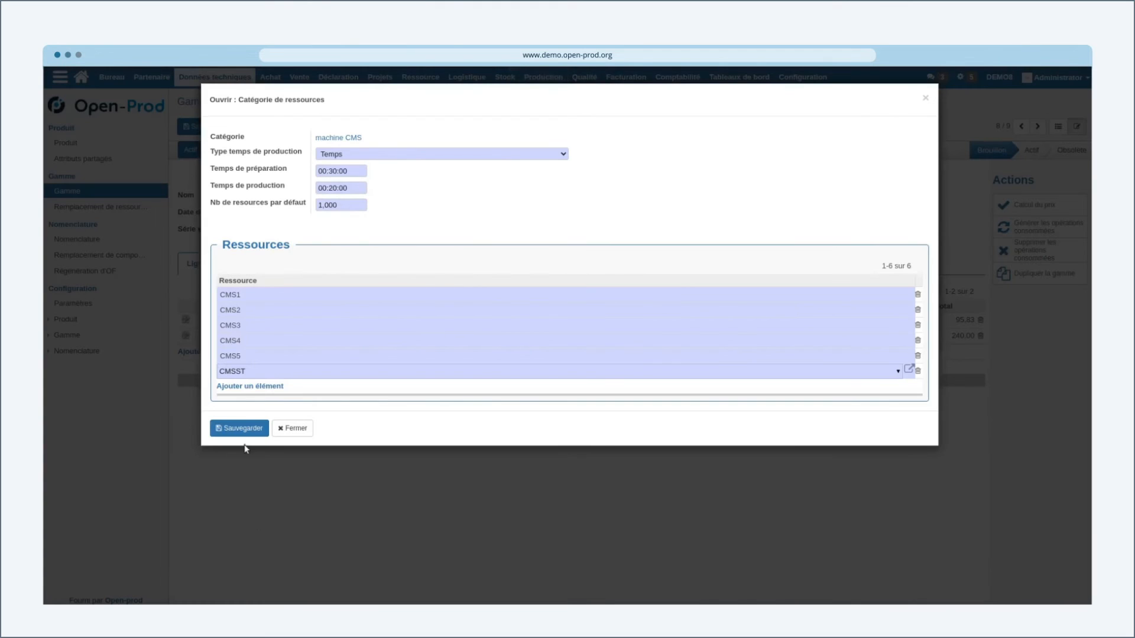
pyautogui.click(243, 430)
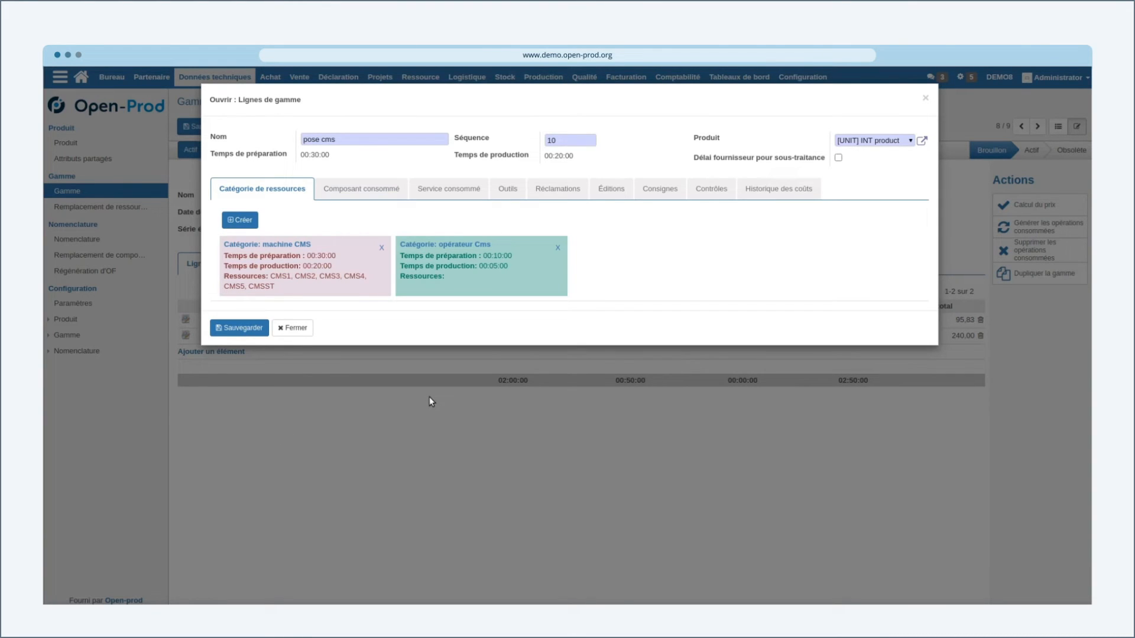
pyautogui.click(239, 327)
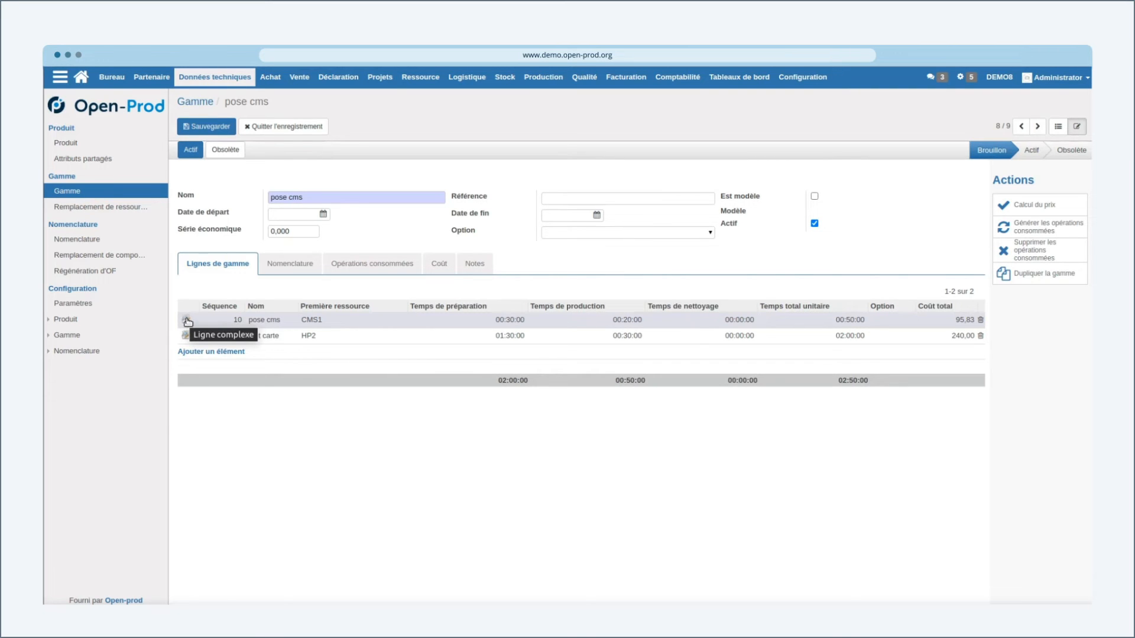
# - Examine the pose cms complex line with its machine CMS category, CMS1 resource times and parallel product number, and save each form
pyautogui.click(186, 320)
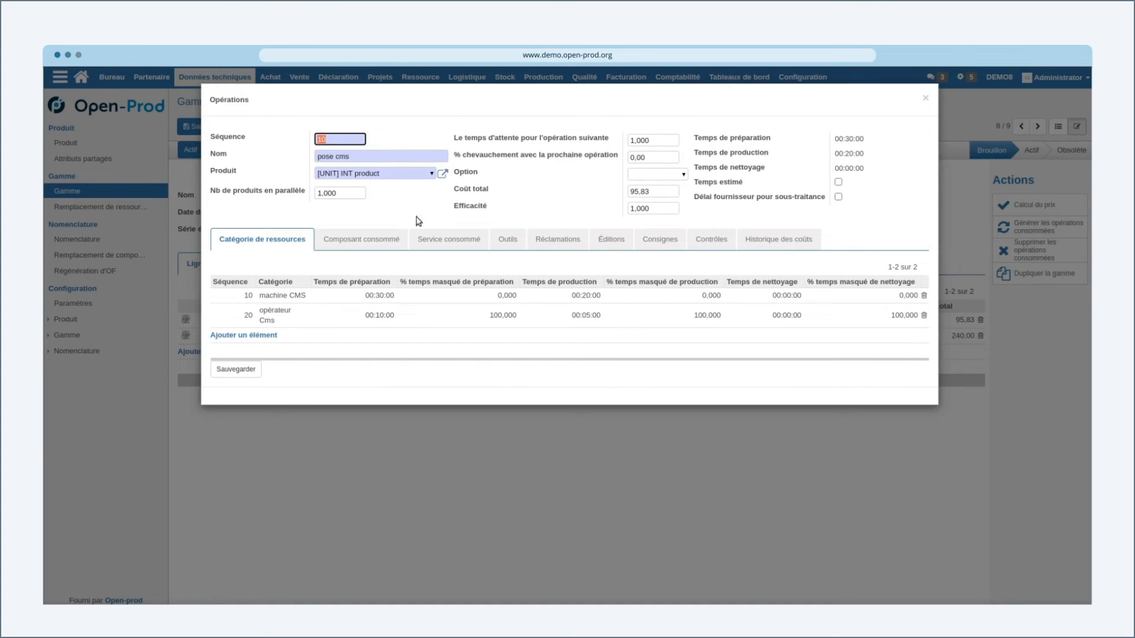
pyautogui.click(318, 306)
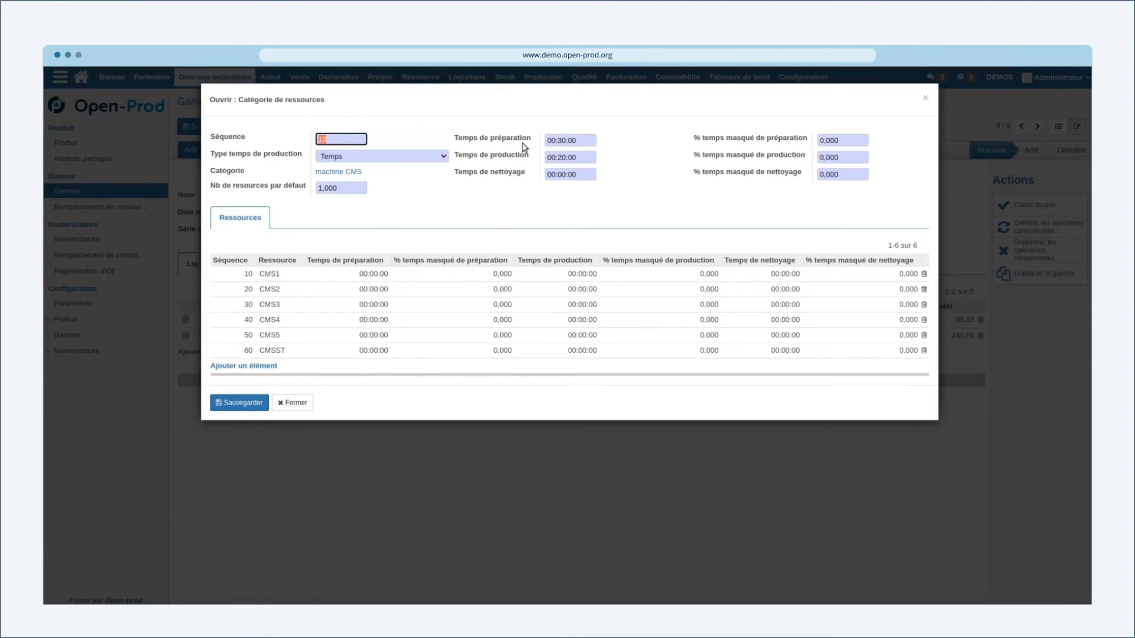
pyautogui.click(271, 275)
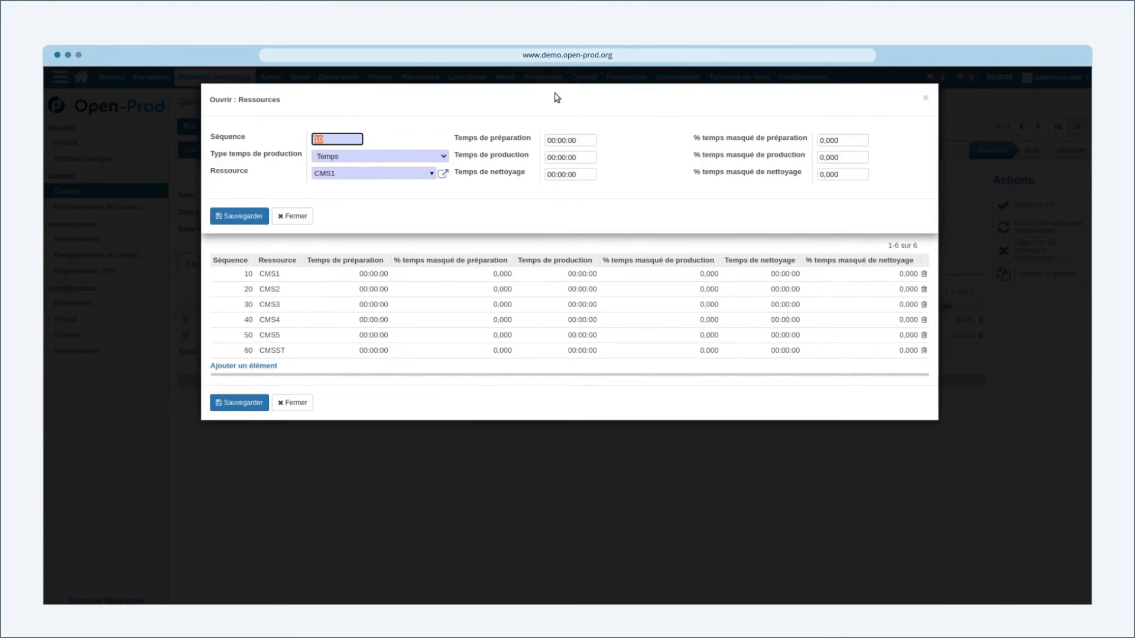
pyautogui.click(242, 216)
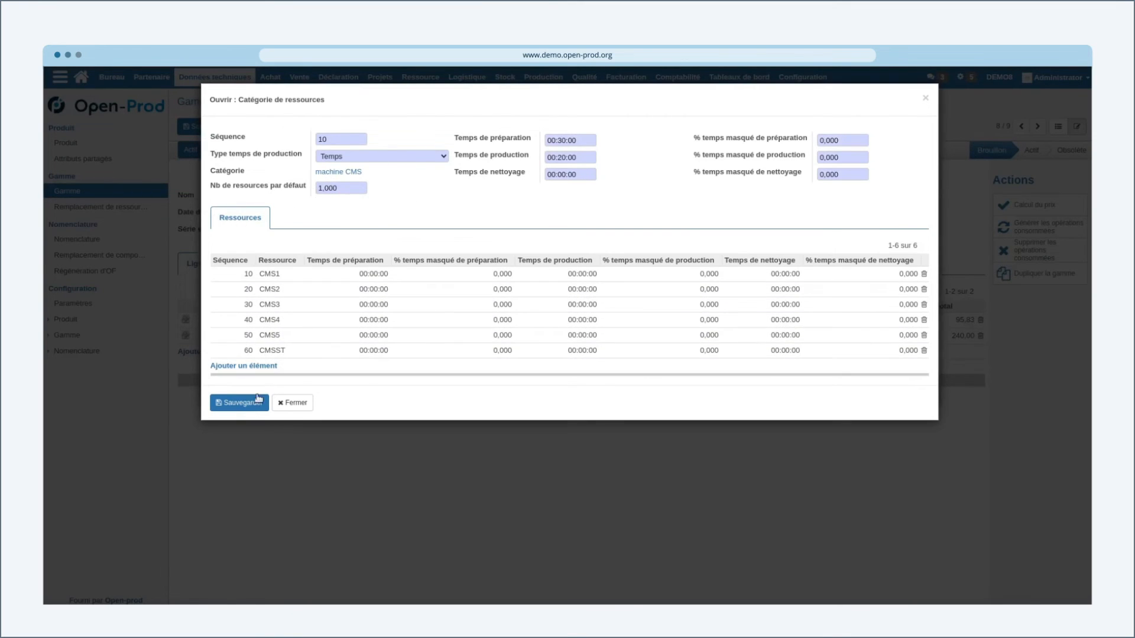
pyautogui.click(257, 399)
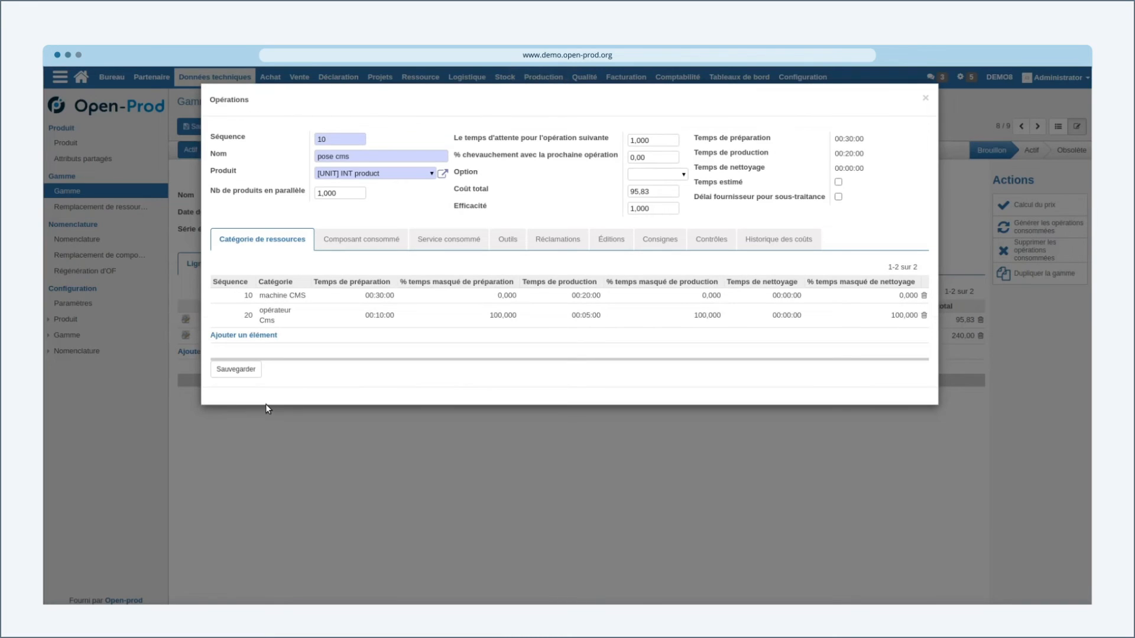
pyautogui.doubleClick(349, 194)
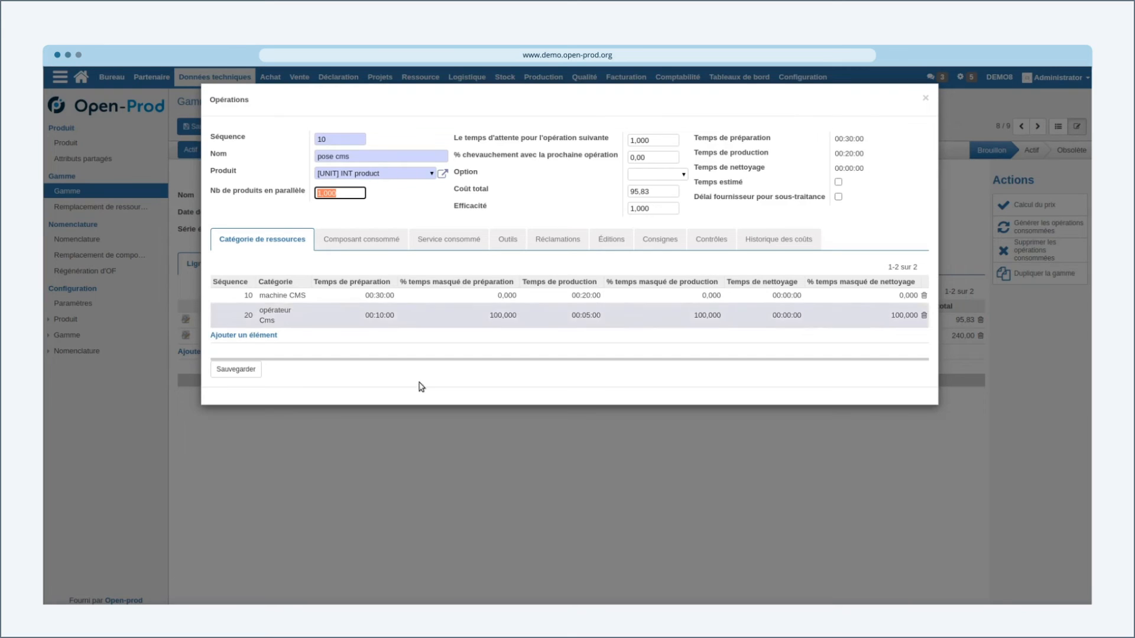
pyautogui.click(233, 368)
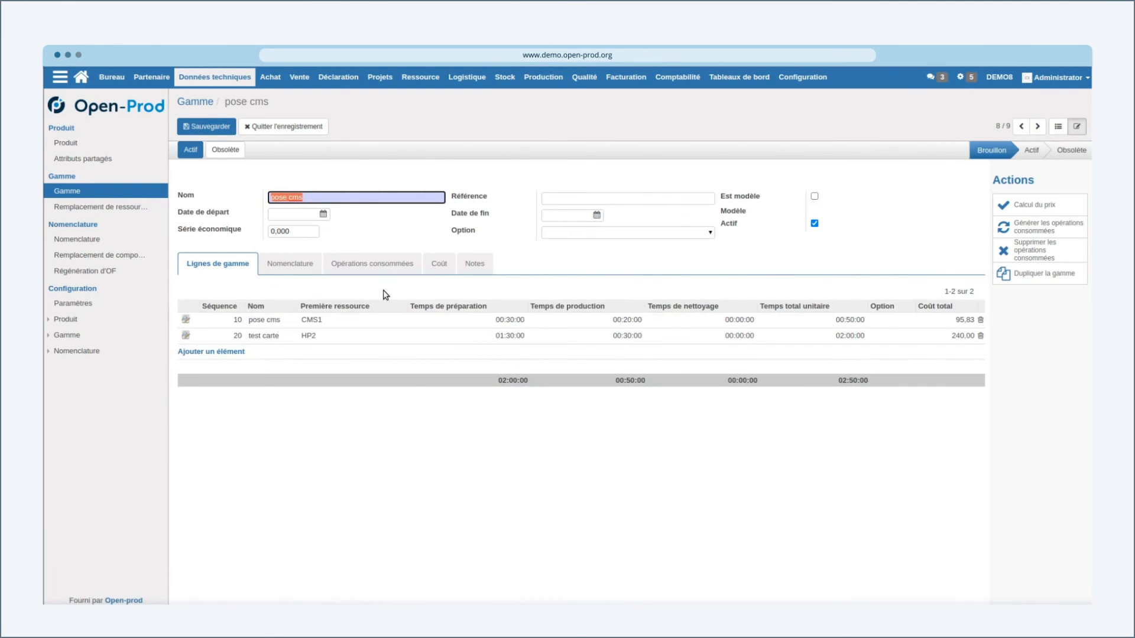
# - Review the pose cms routing's consumed operations, its cost details and its cost history
pyautogui.click(372, 263)
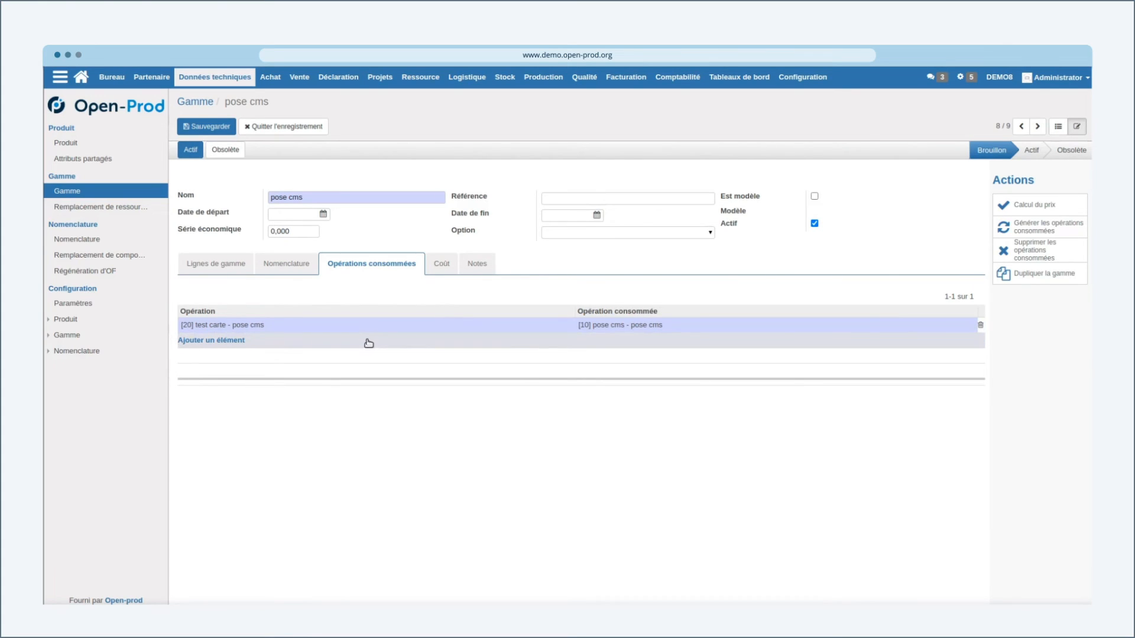
pyautogui.click(441, 267)
pyautogui.scroll(-2, 451, 372)
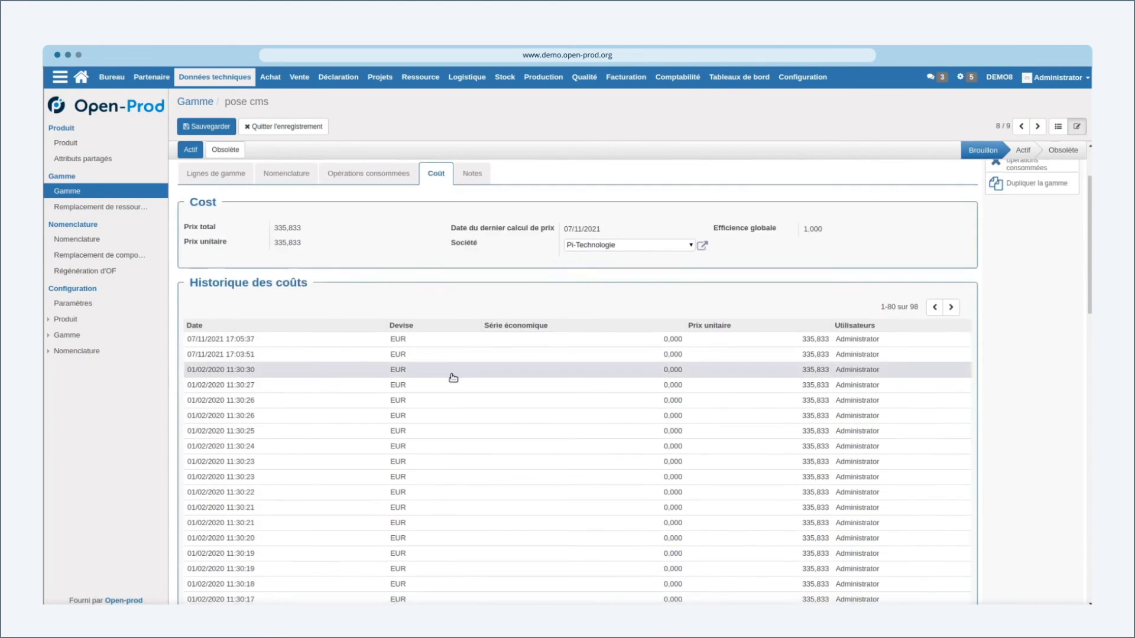
pyautogui.scroll(2, 451, 375)
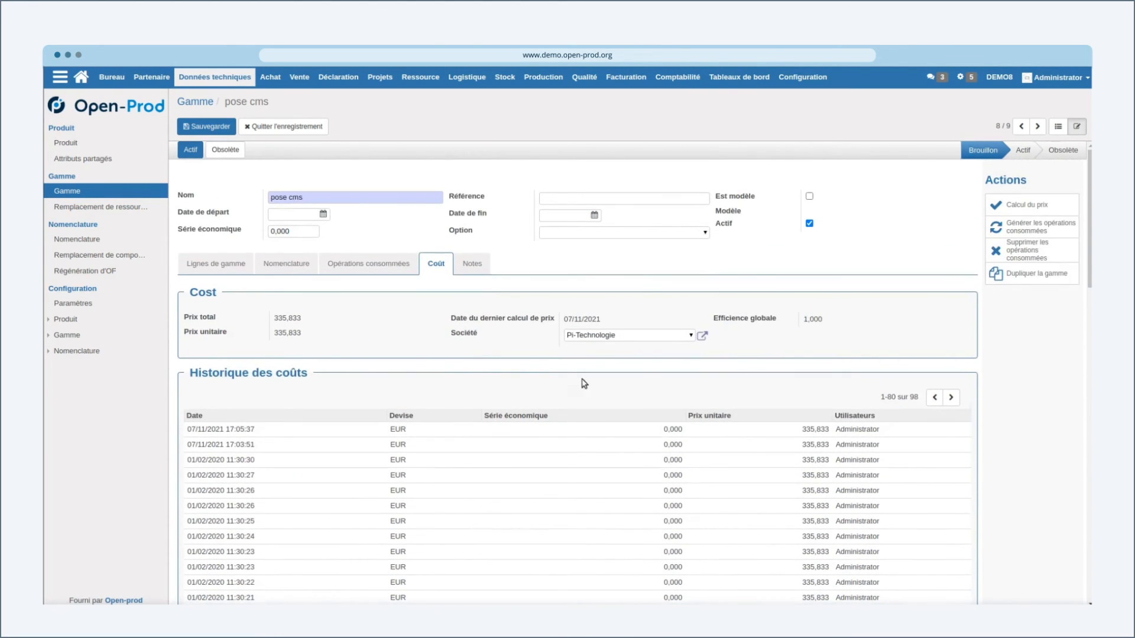
pyautogui.scroll(-1, 588, 406)
pyautogui.scroll(1, 586, 407)
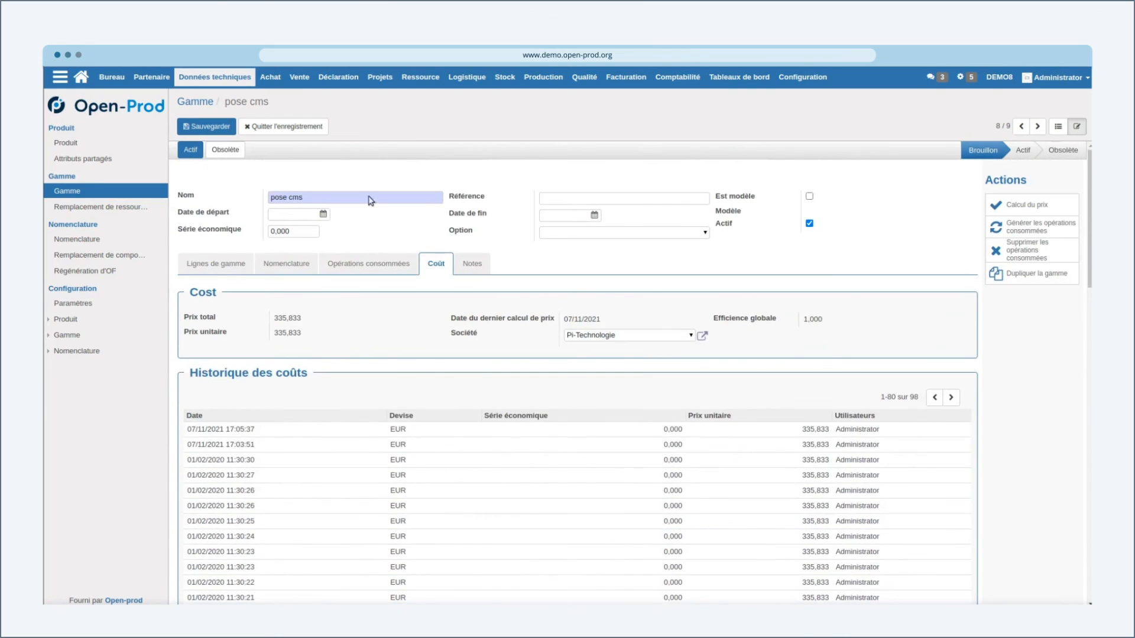
# - Set the pose cms routing to Actif and duplicate it without keeping its consumed components
pyautogui.click(190, 149)
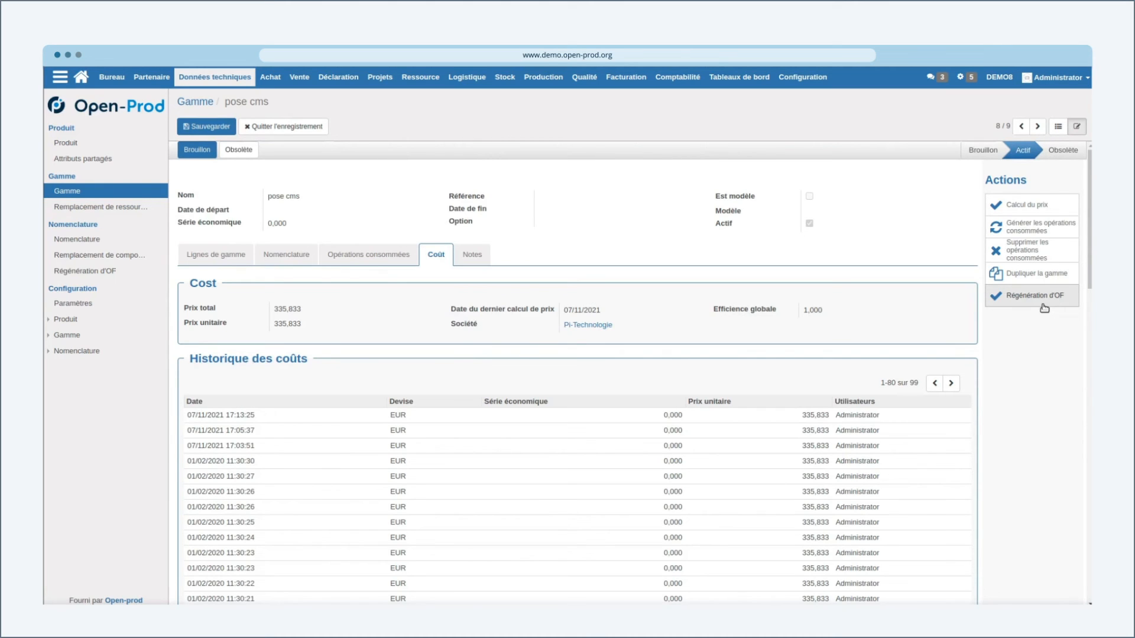
pyautogui.click(1037, 273)
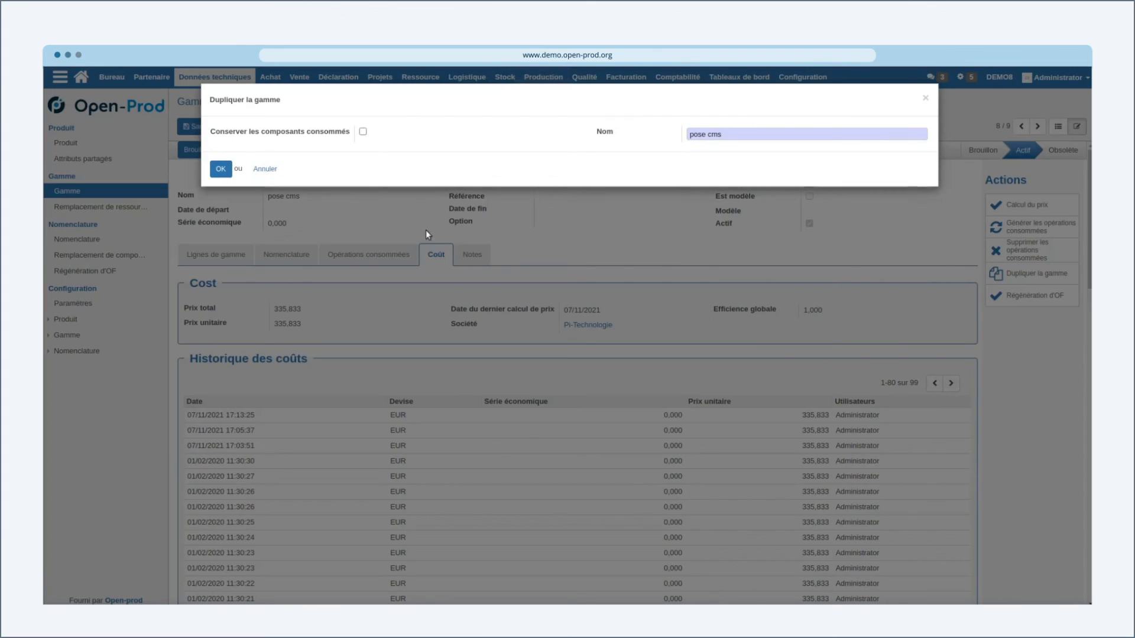
pyautogui.click(288, 135)
pyautogui.click(362, 132)
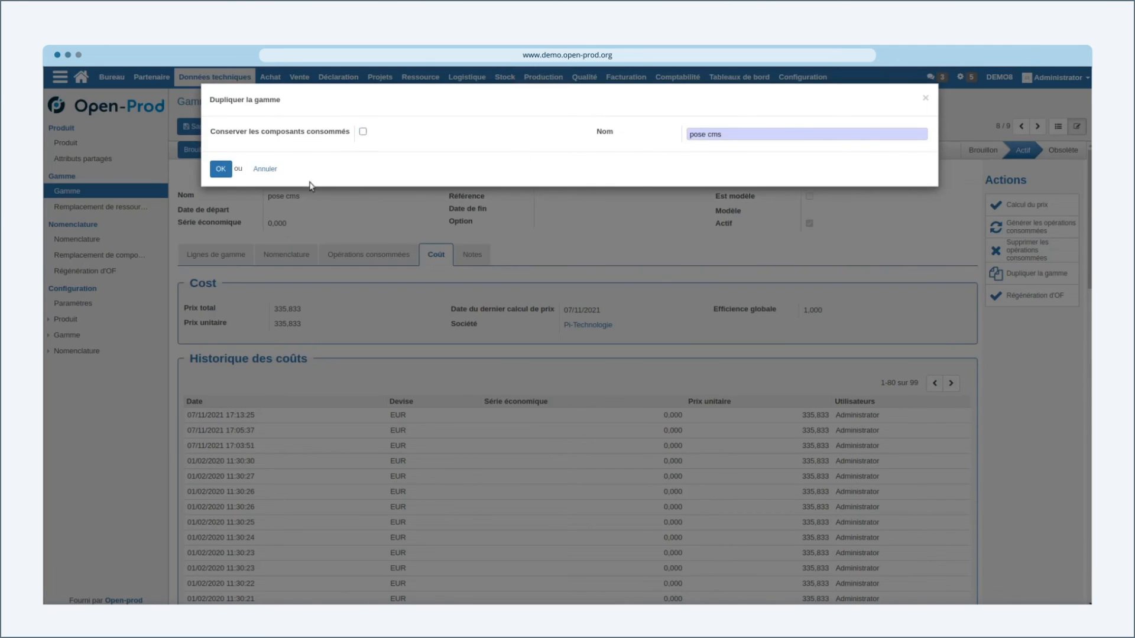
pyautogui.click(220, 169)
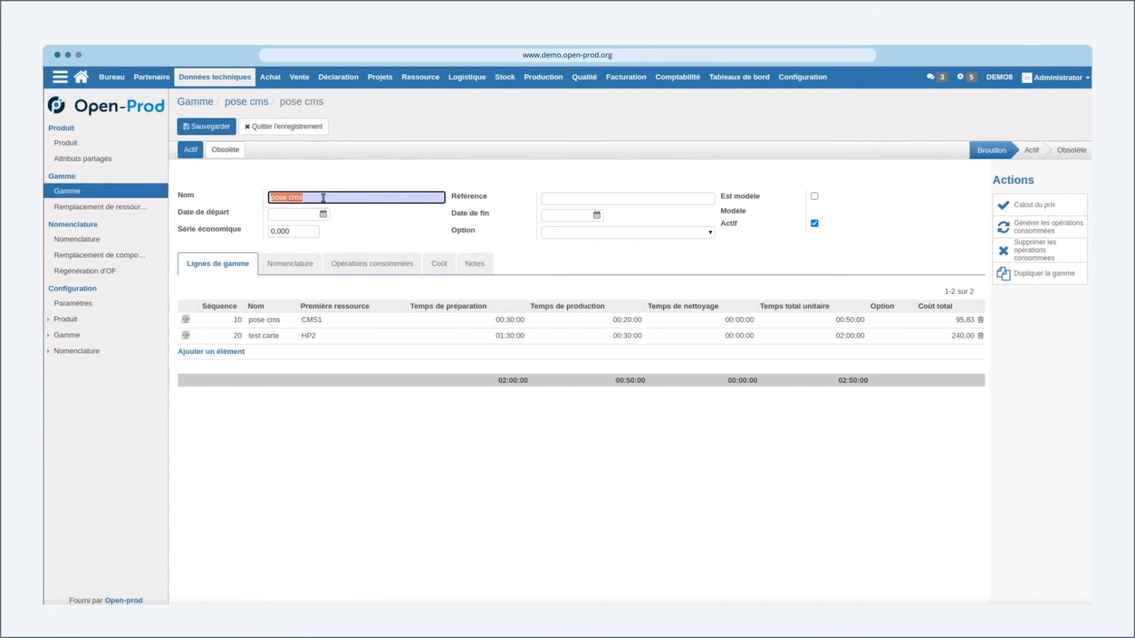
# - Rename the duplicated routing as pose cms 2, check its linked bills of materials, and save it
pyautogui.click(324, 198)
pyautogui.write('2')
pyautogui.click(289, 265)
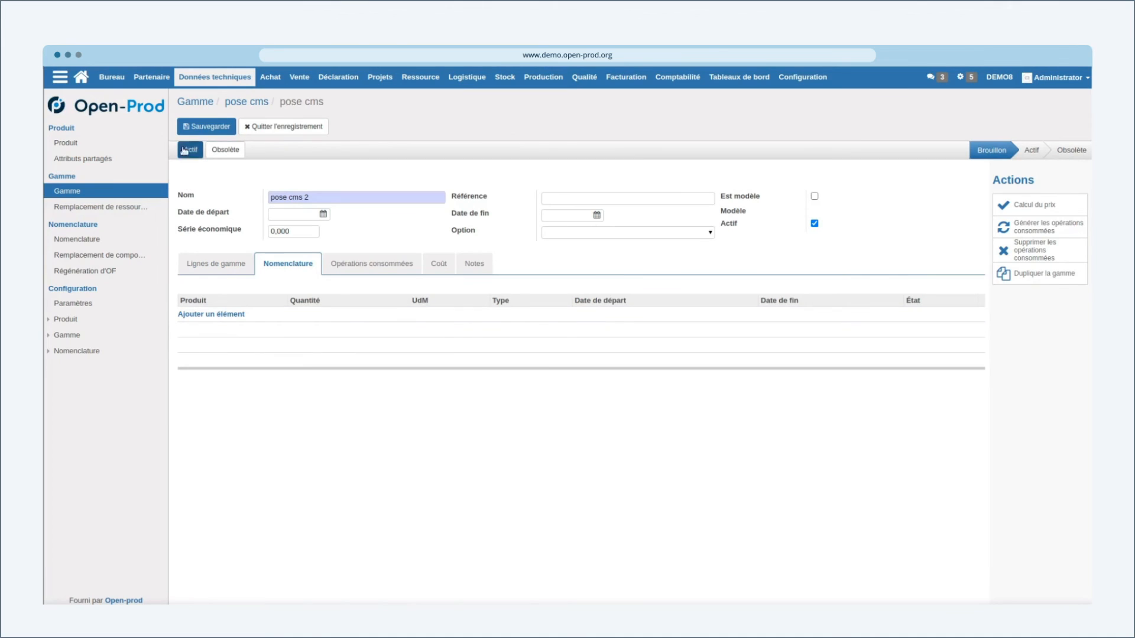
pyautogui.click(206, 127)
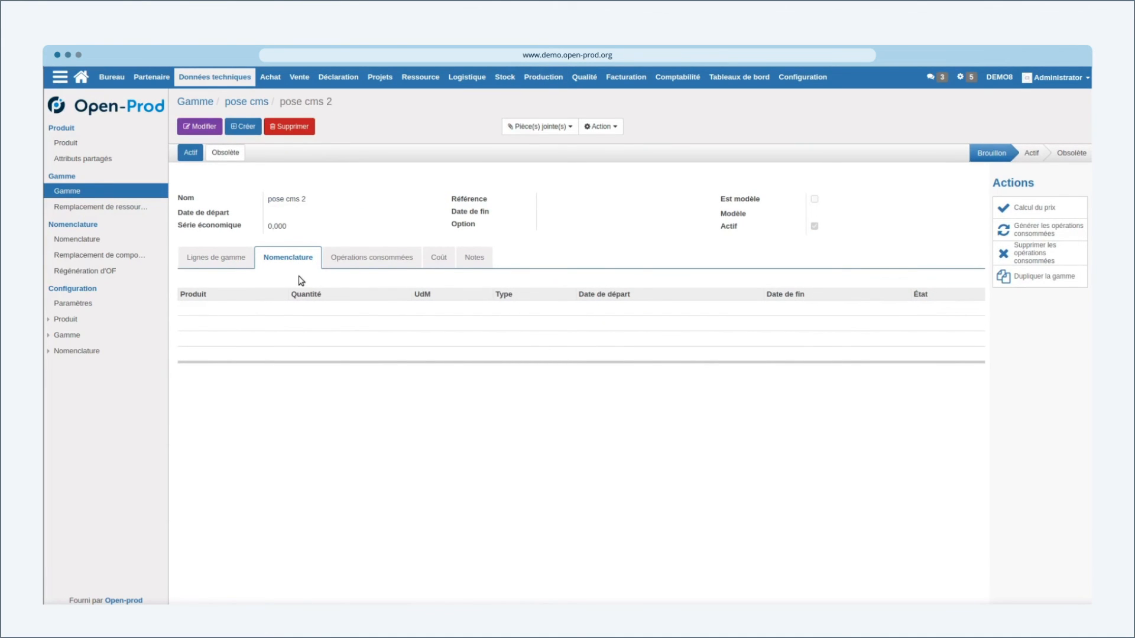
# - Create a resource replacement with the first listed human resource as the original and the second as the new resource
pyautogui.click(121, 206)
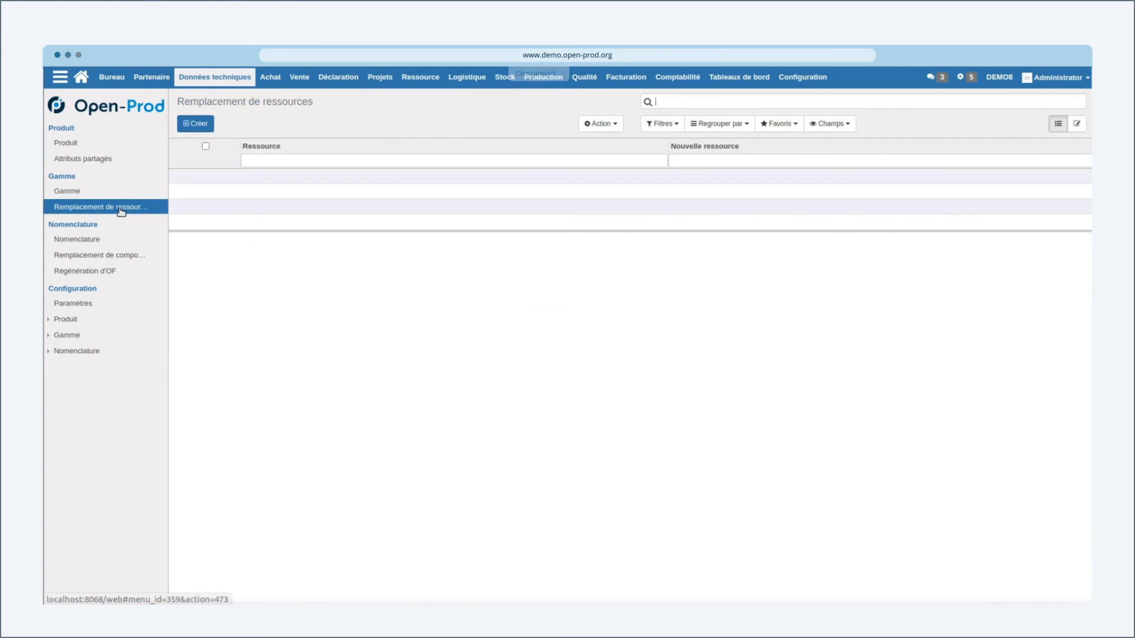
pyautogui.click(197, 124)
pyautogui.click(417, 159)
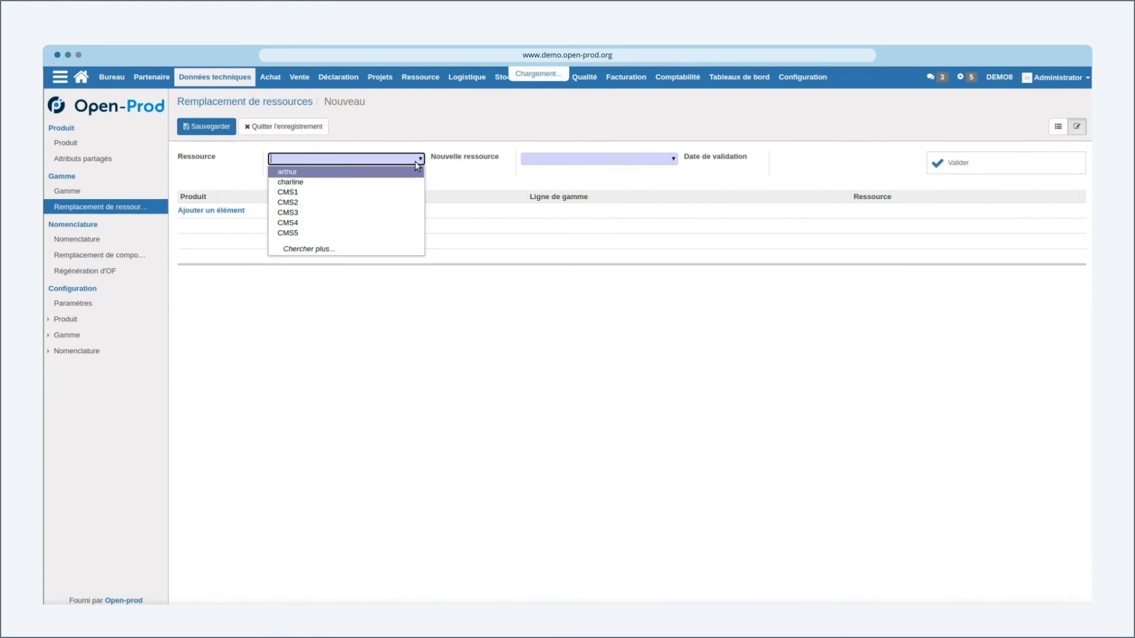
pyautogui.click(337, 172)
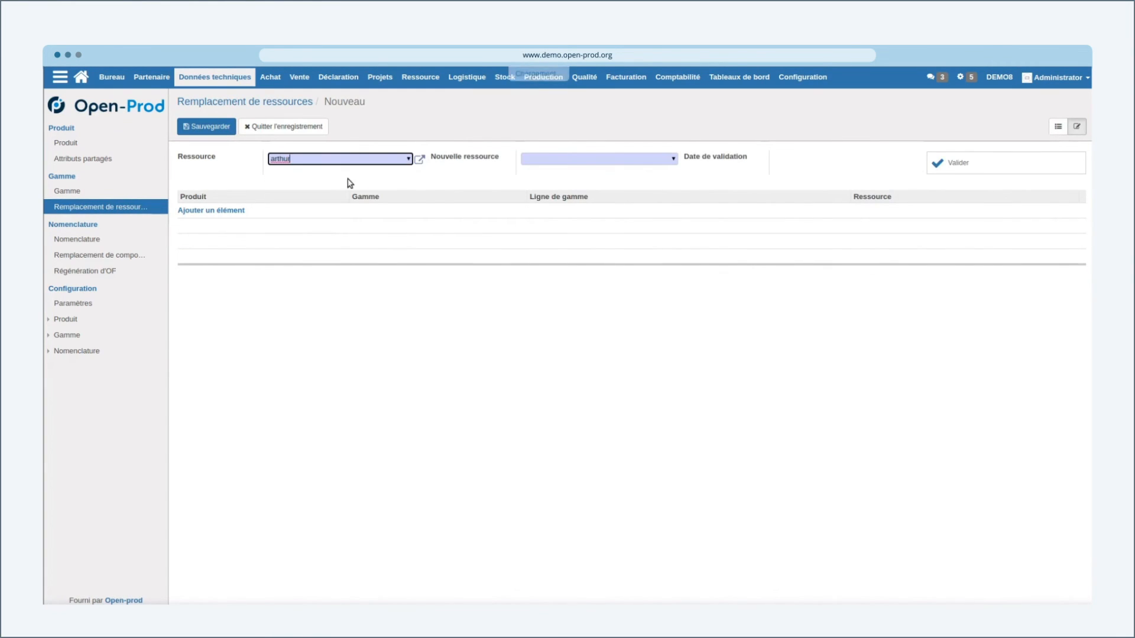
pyautogui.click(673, 159)
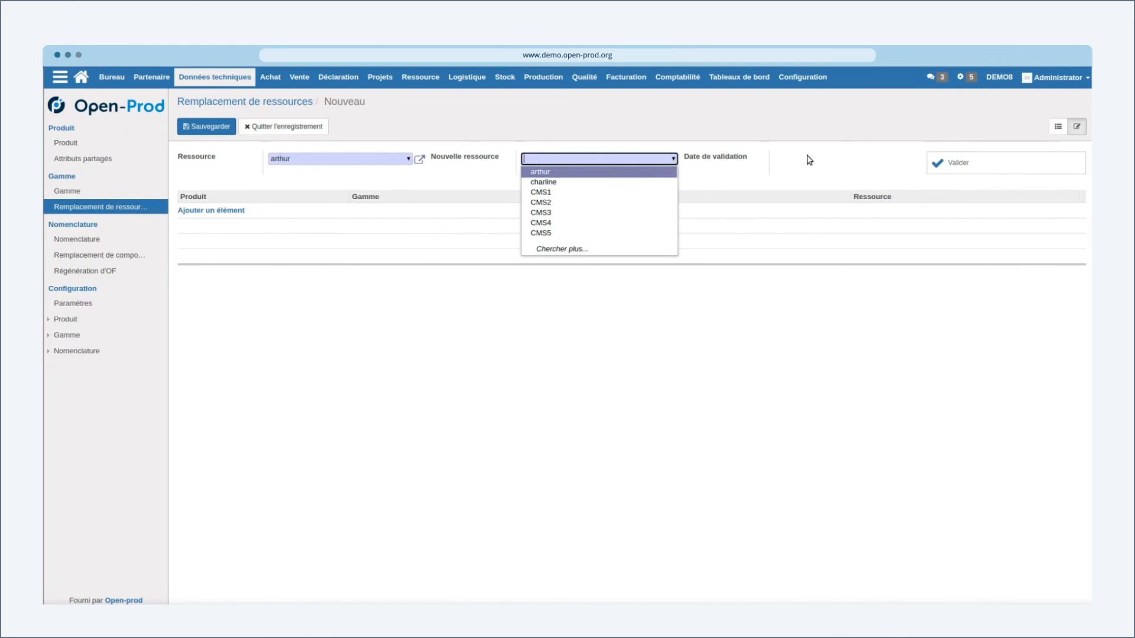
pyautogui.click(632, 183)
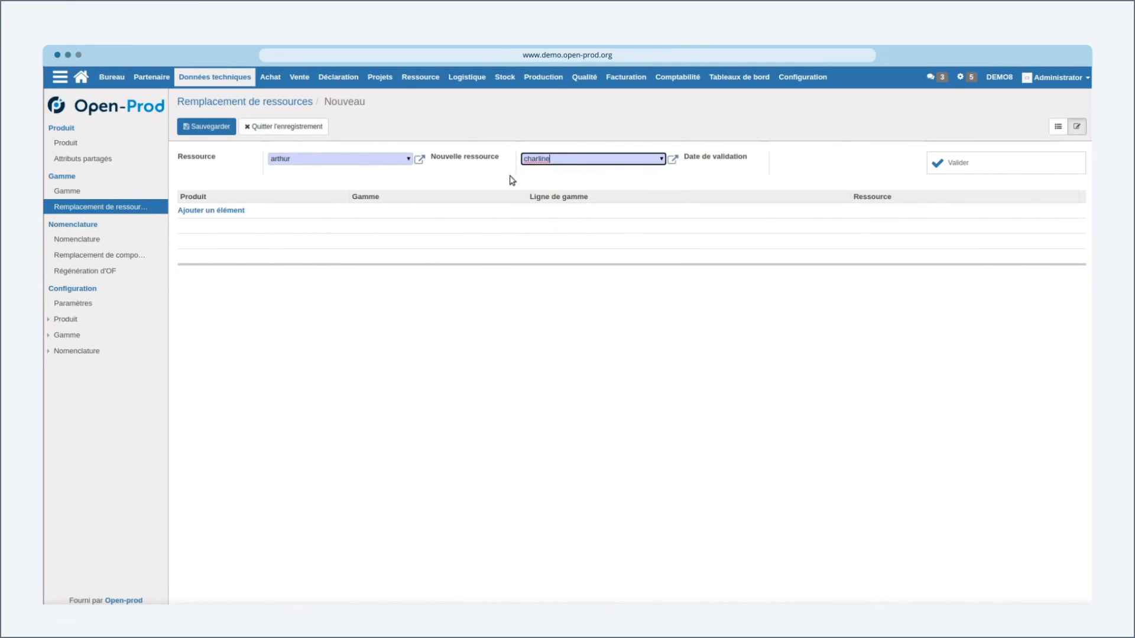
# - Change the resource being replaced to CMS1, check the affected routing lines, and leave the replacement without saving
pyautogui.click(409, 159)
pyautogui.click(310, 192)
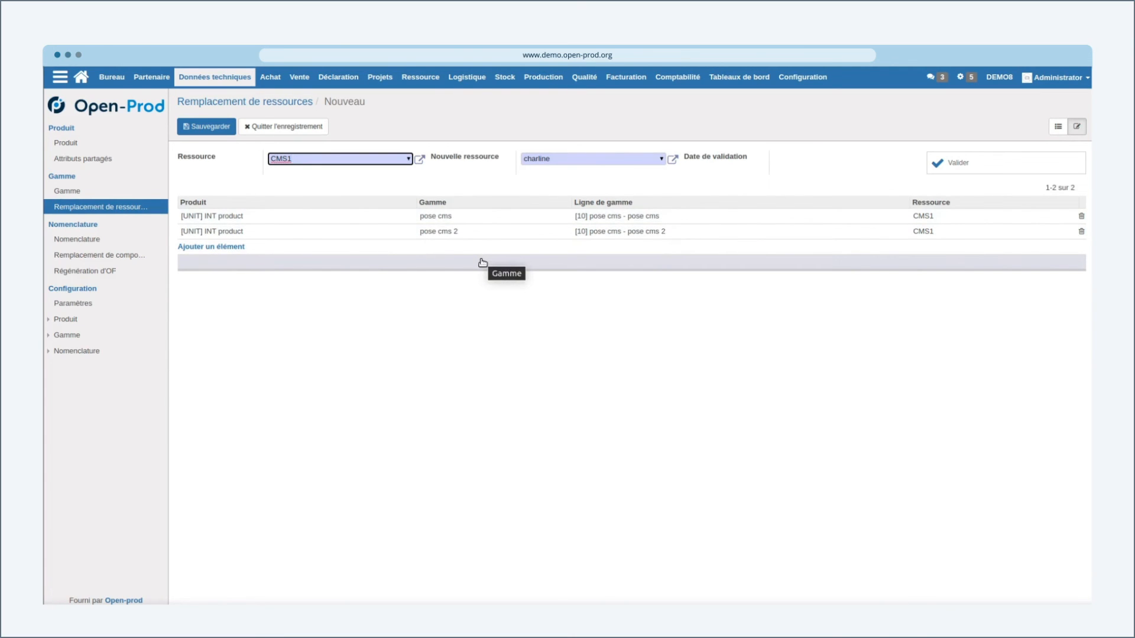
pyautogui.click(1061, 127)
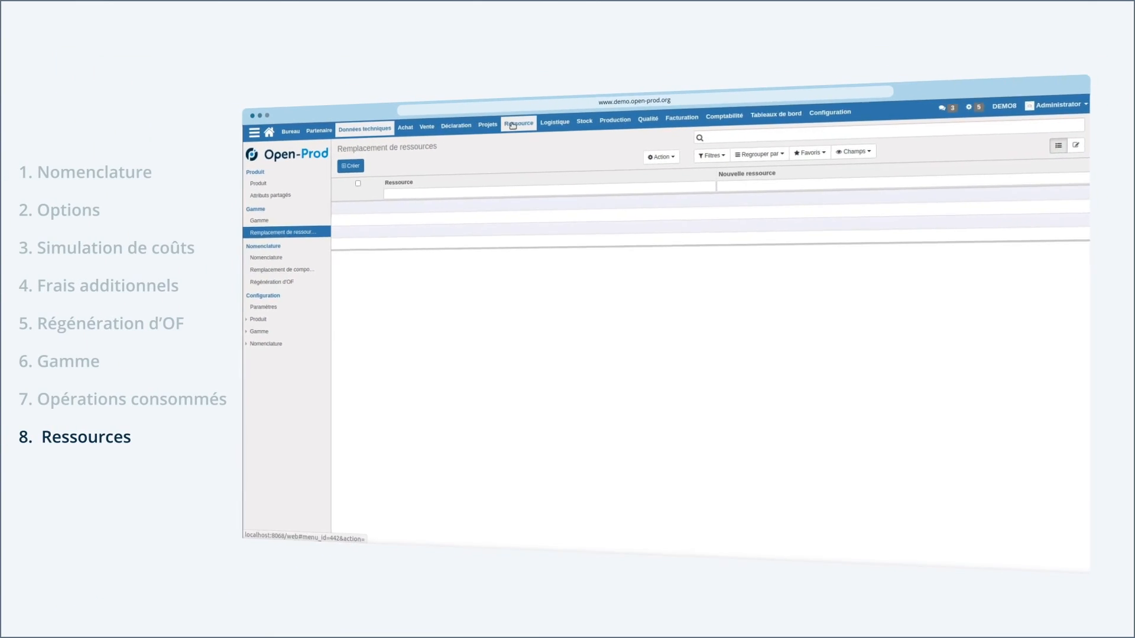
# - Open the first human resource in the configured resources list for editing
pyautogui.click(420, 78)
pyautogui.press('Return')
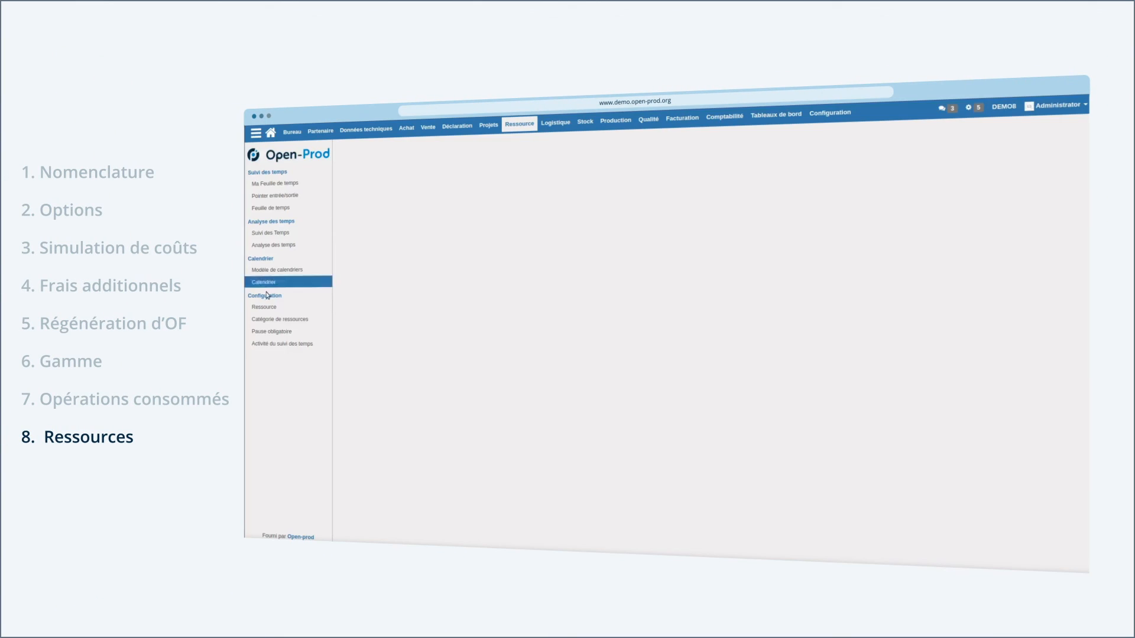
pyautogui.click(263, 307)
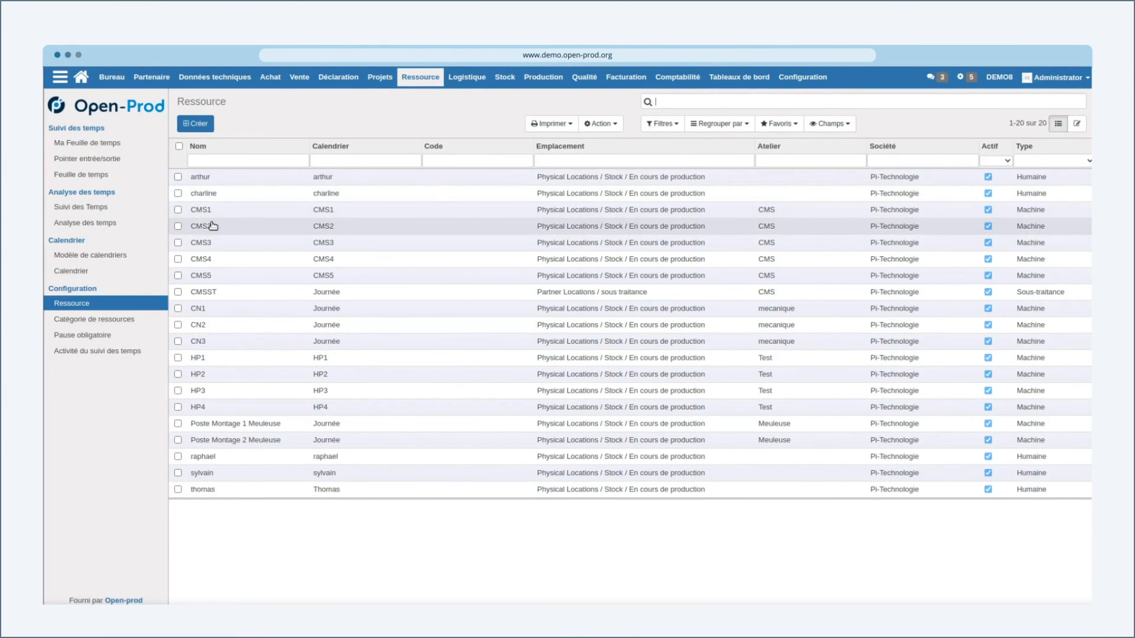
pyautogui.click(203, 176)
pyautogui.click(198, 127)
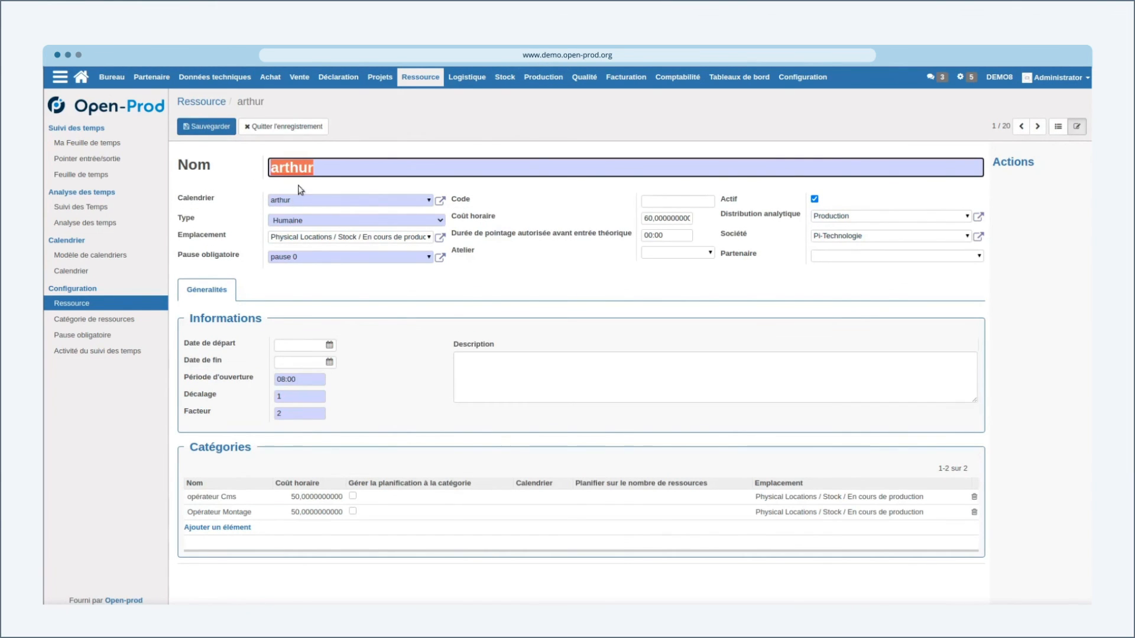
# - Review the human resource's type options, keep Humaine, and examine its categories and hourly cost
pyautogui.click(290, 224)
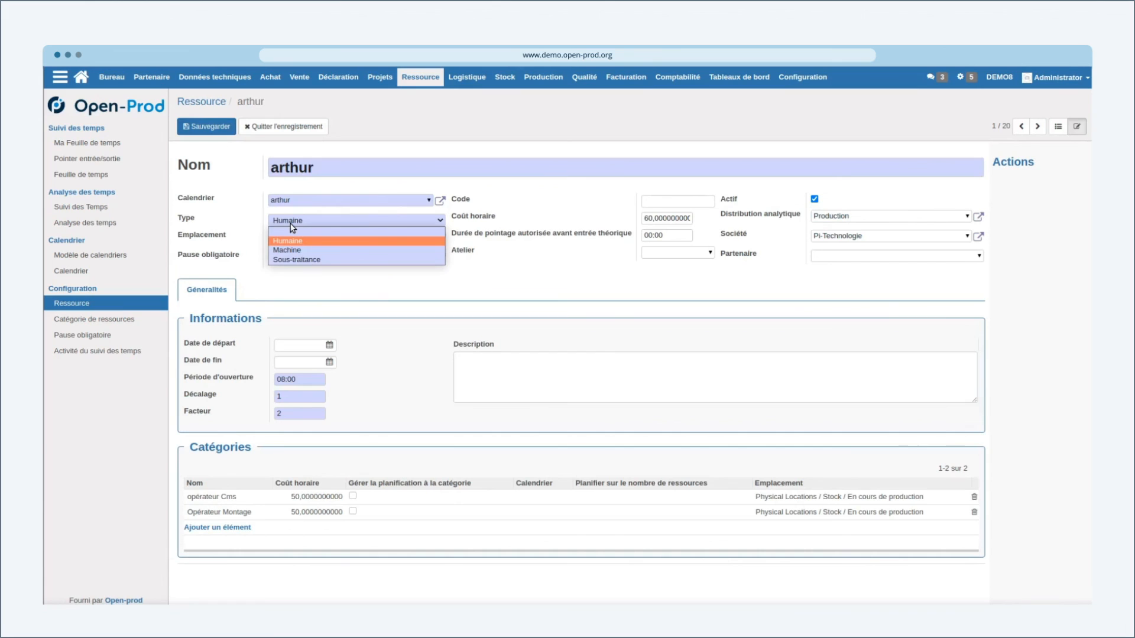
pyautogui.click(588, 296)
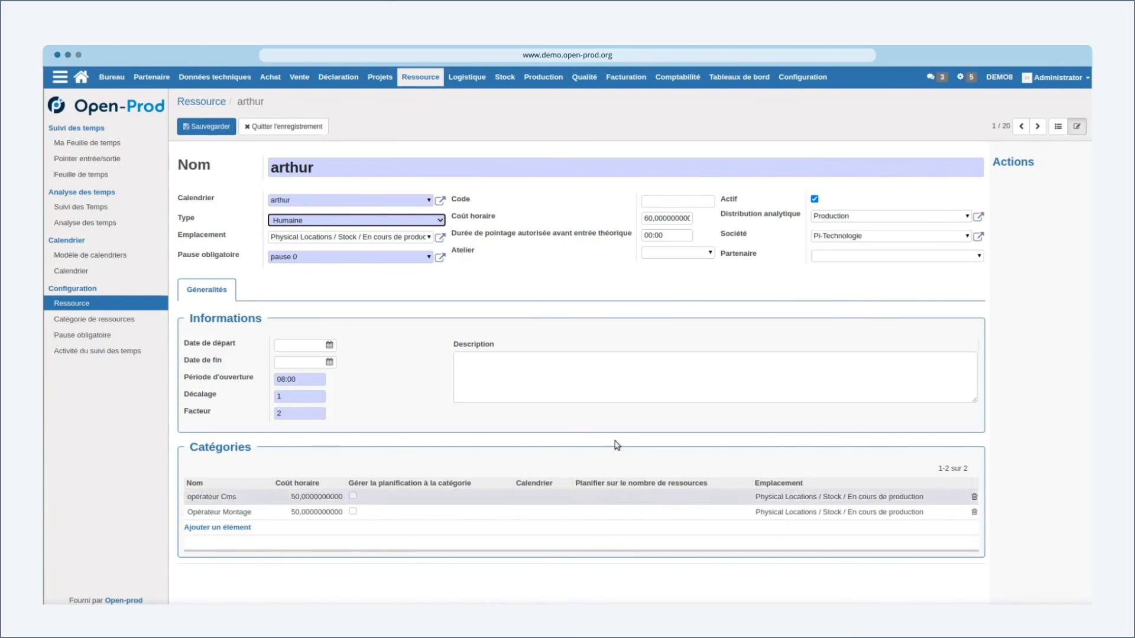
pyautogui.click(666, 218)
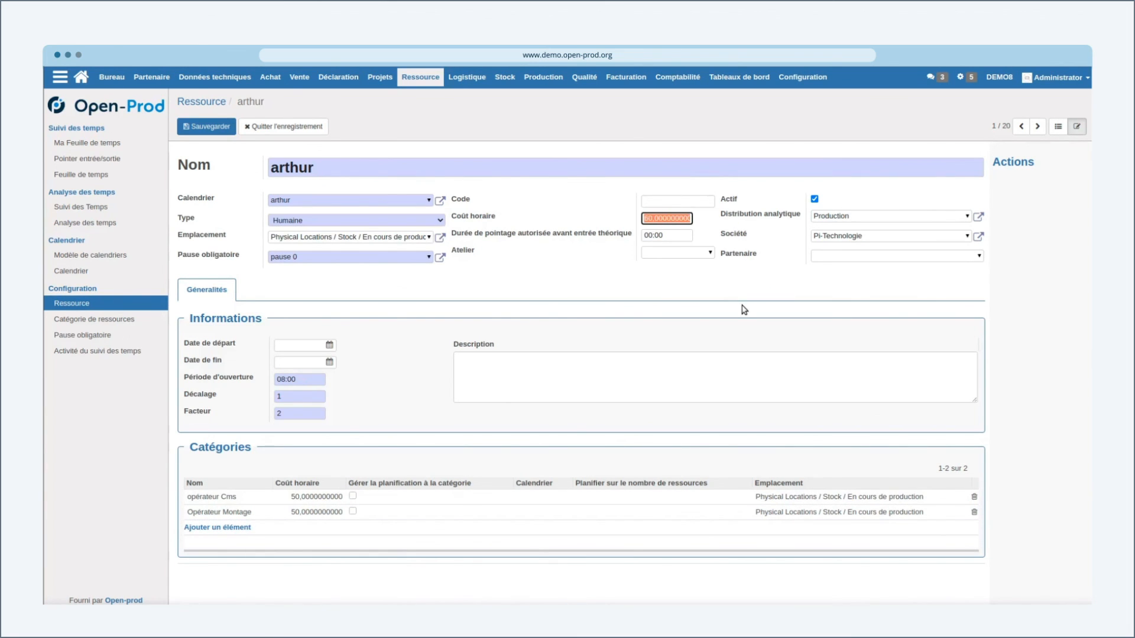